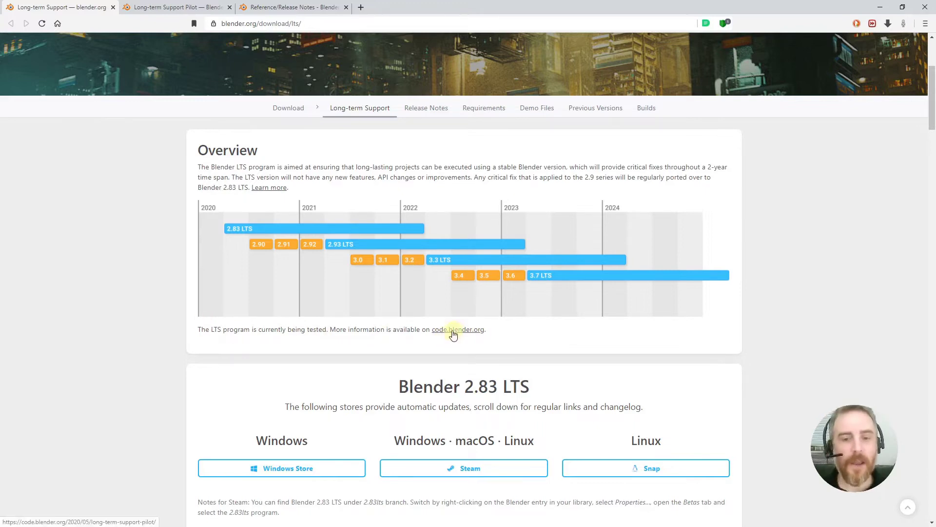
Read through the Long-term Support Pilot post on the Blender Developers Blog, including the release schedule, Pilot Program and Corporate Plans sections.
click(186, 6)
scroll(447, 127, up, 2)
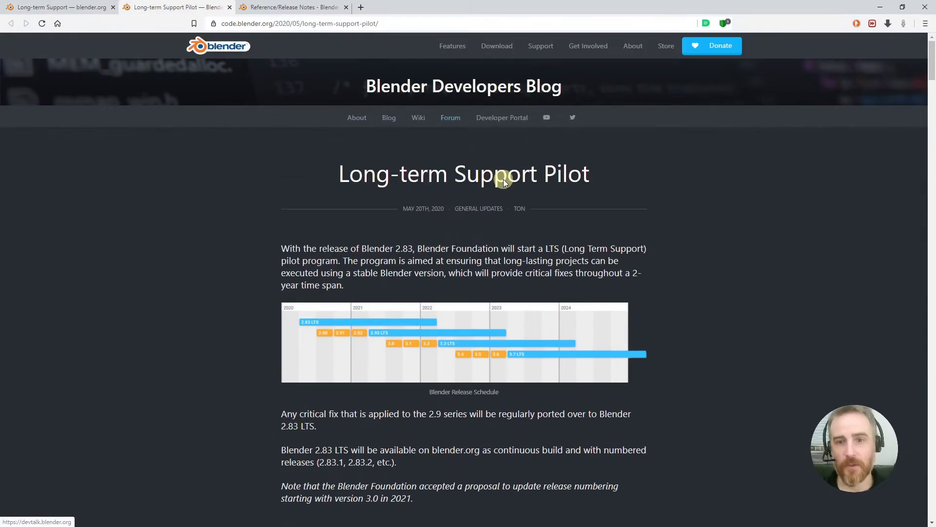
scroll(504, 181, down, 2)
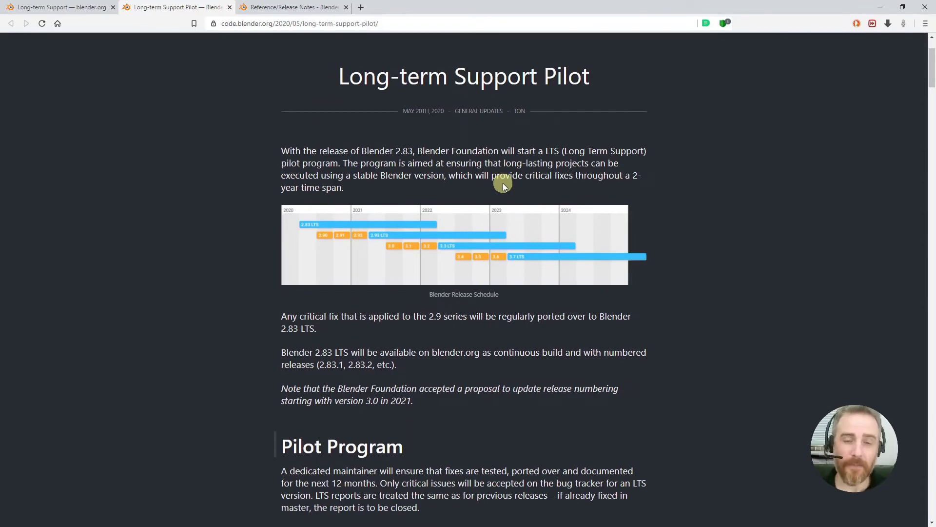
scroll(502, 184, down, 4)
scroll(484, 295, down, 4)
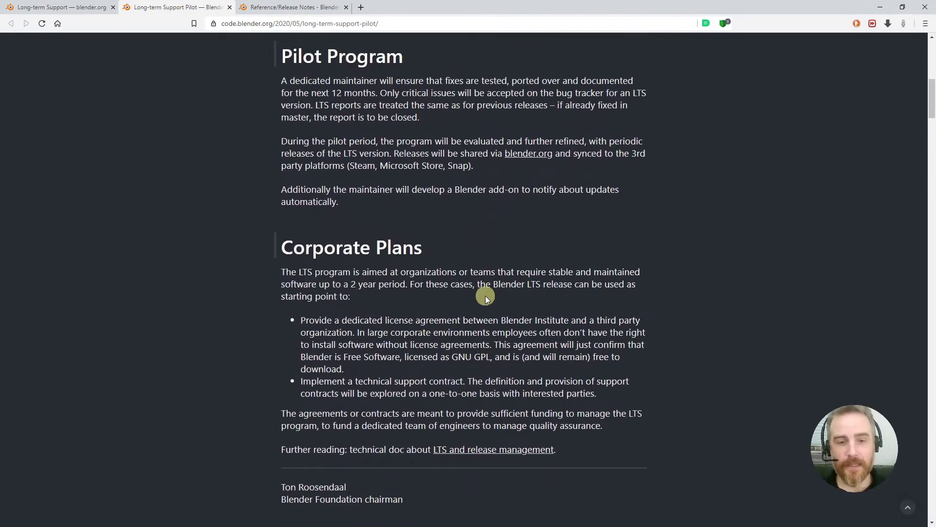
scroll(485, 292, down, 2)
scroll(485, 293, up, 3)
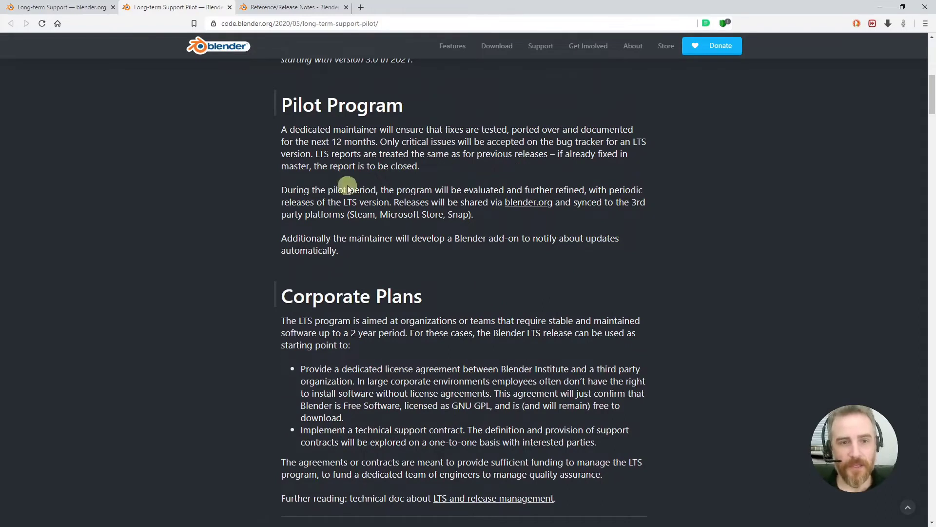
scroll(463, 265, up, 5)
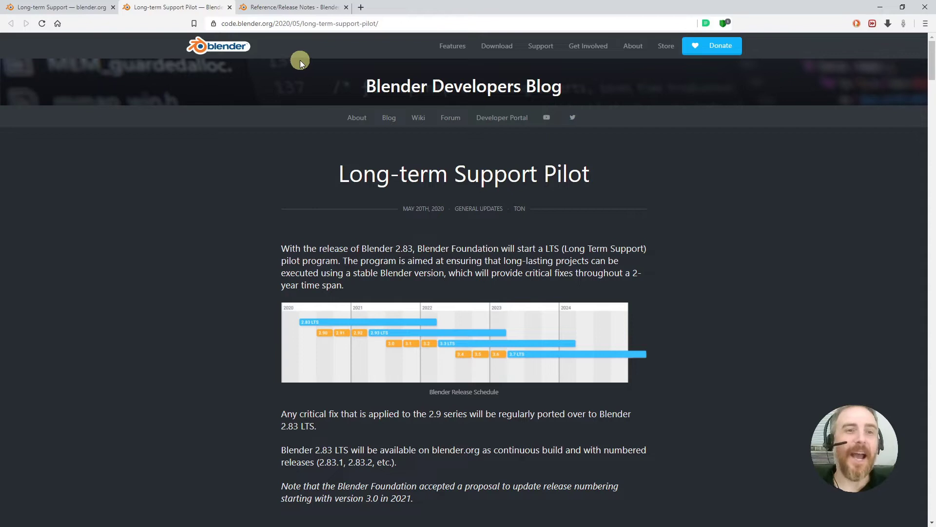
Open the VFX & Video section of the Blender 2.93 release notes and review its Sequencer changes.
click(295, 7)
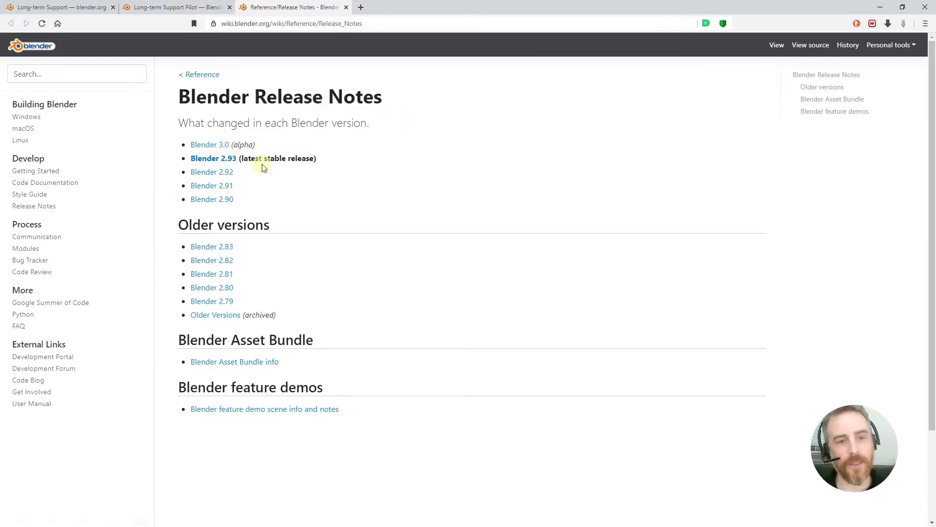
click(230, 159)
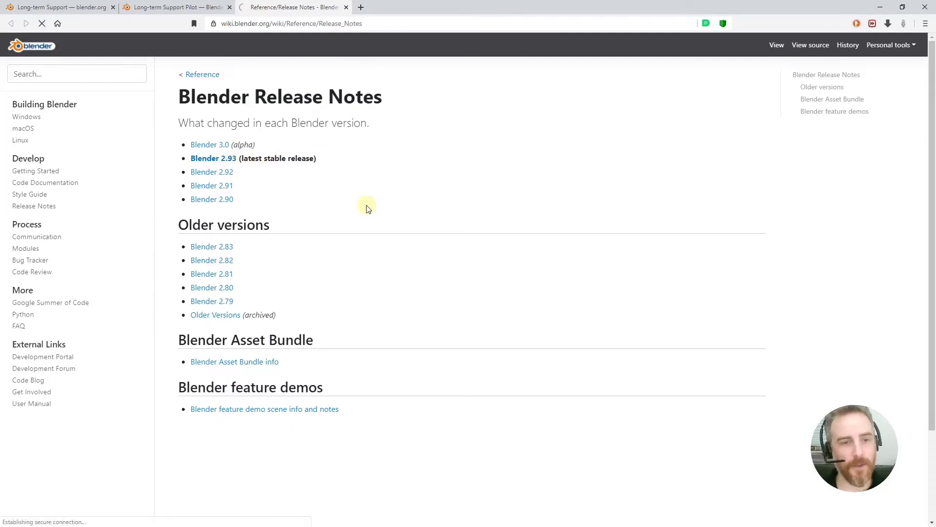
scroll(365, 205, down, 5)
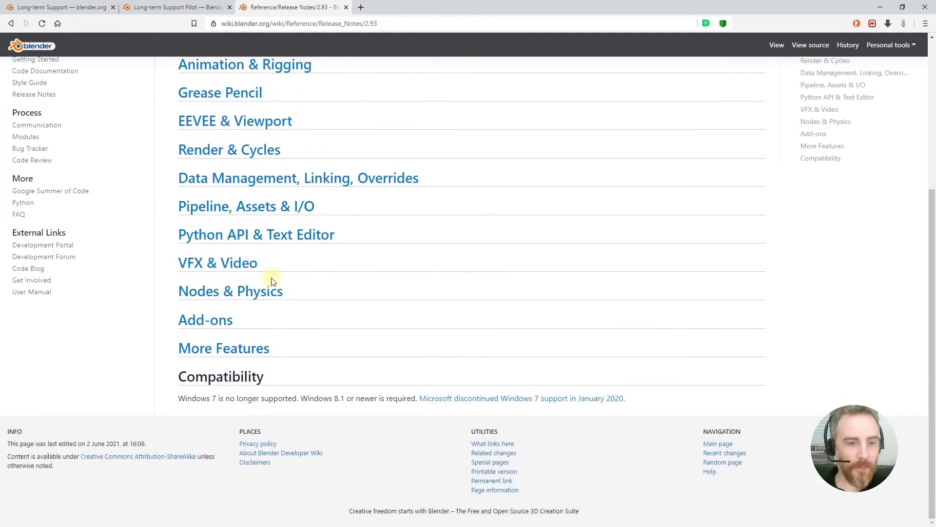
click(204, 267)
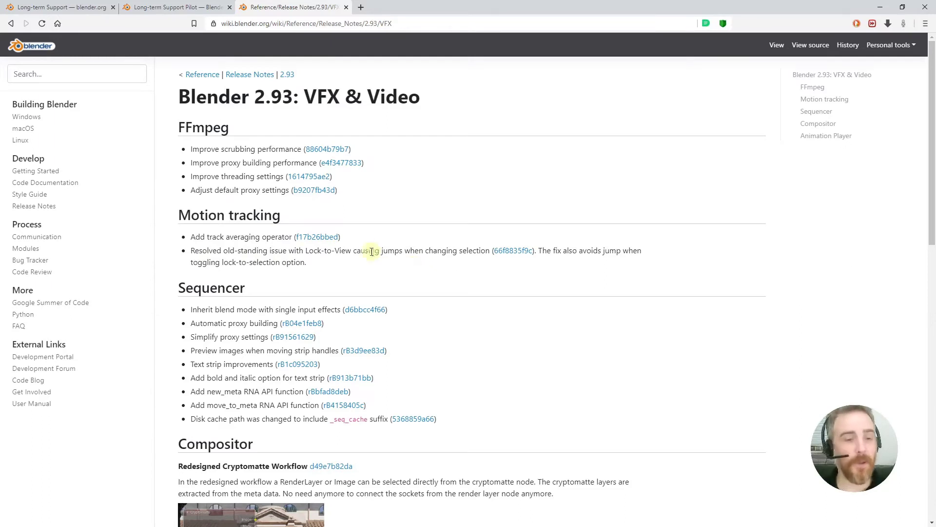
scroll(223, 244, down, 1)
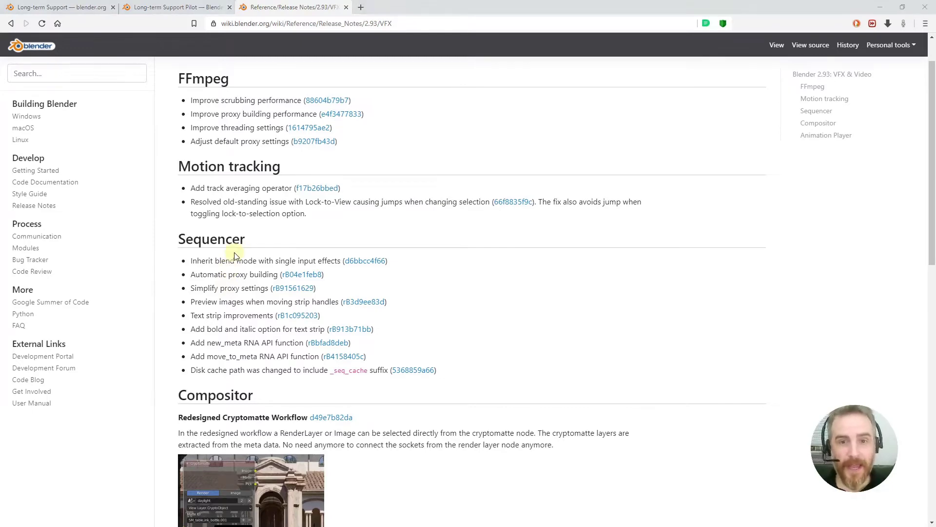
Switch to Blender and add VID_20210601_184757.mp4 from the MotoG folder to the sequencer, starting at frame 1.
key(alt+Tab)
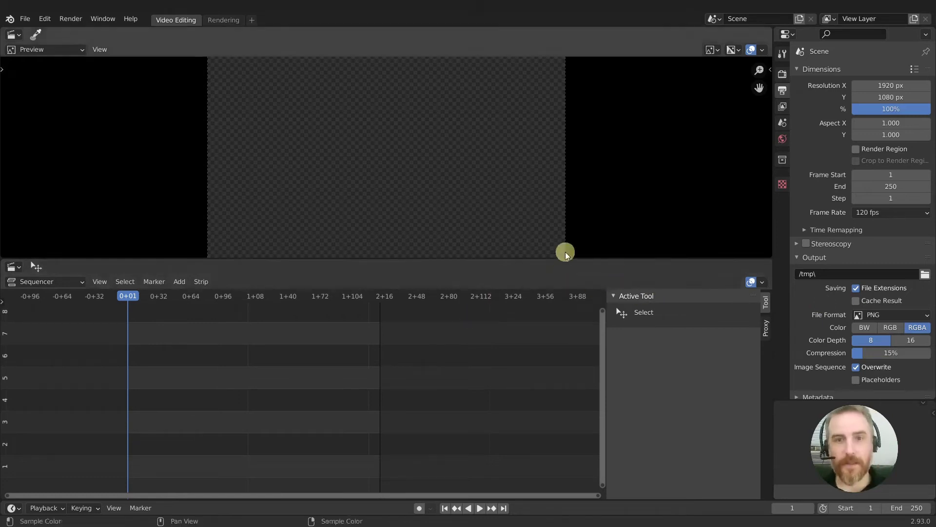
drag(703, 289, 519, 203)
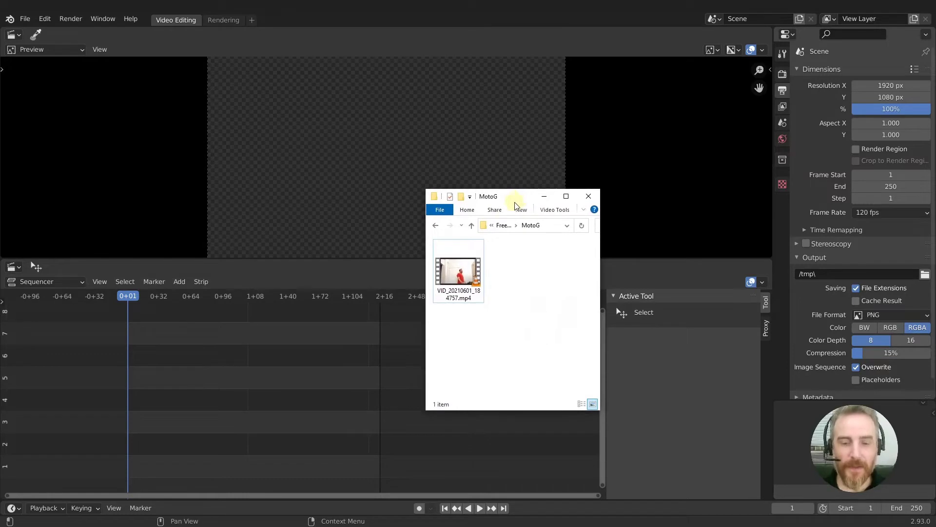
click(455, 279)
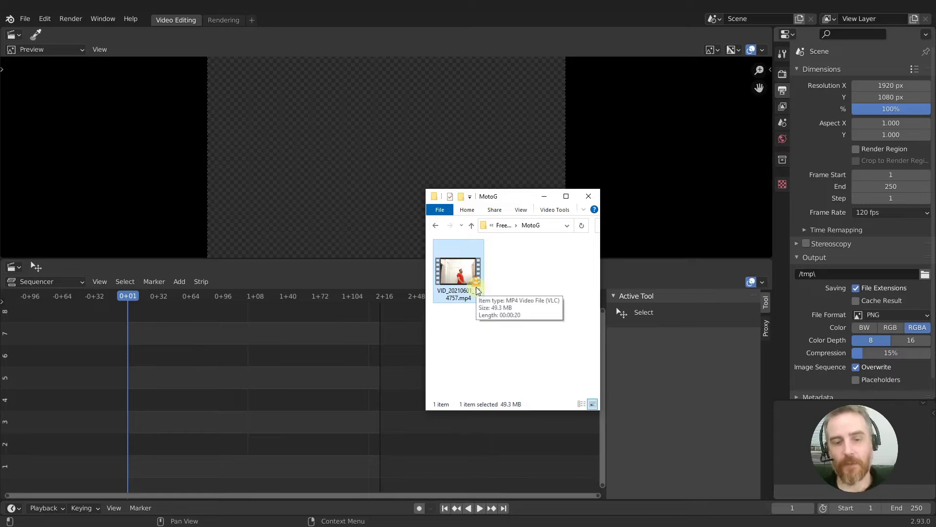
drag(476, 290, 180, 393)
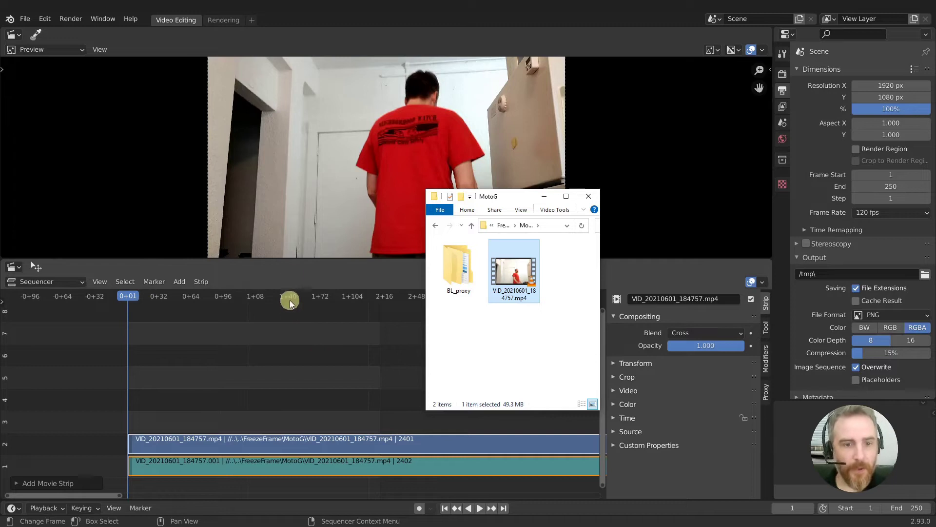
Scrub the timeline to frame 214 to preview the added clip, and check the preview's sidebar.
click(291, 273)
drag(196, 320, 344, 315)
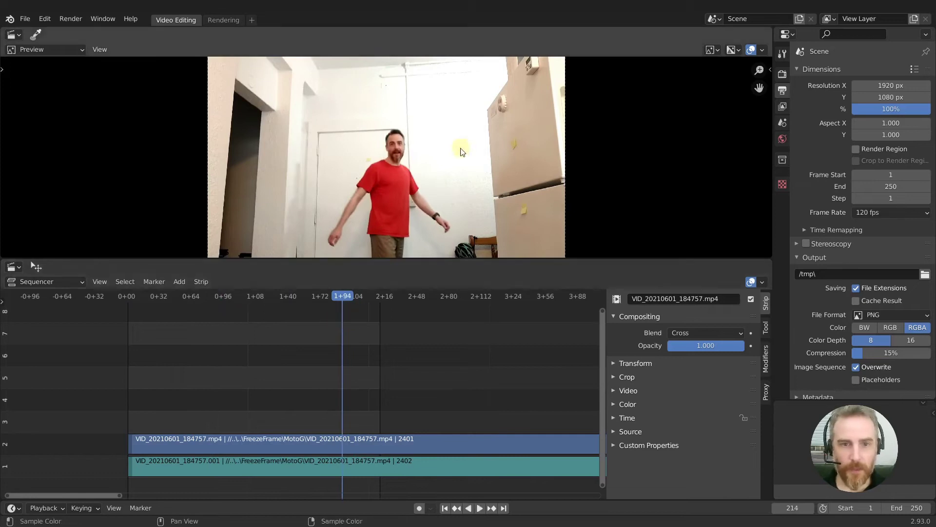
key(n)
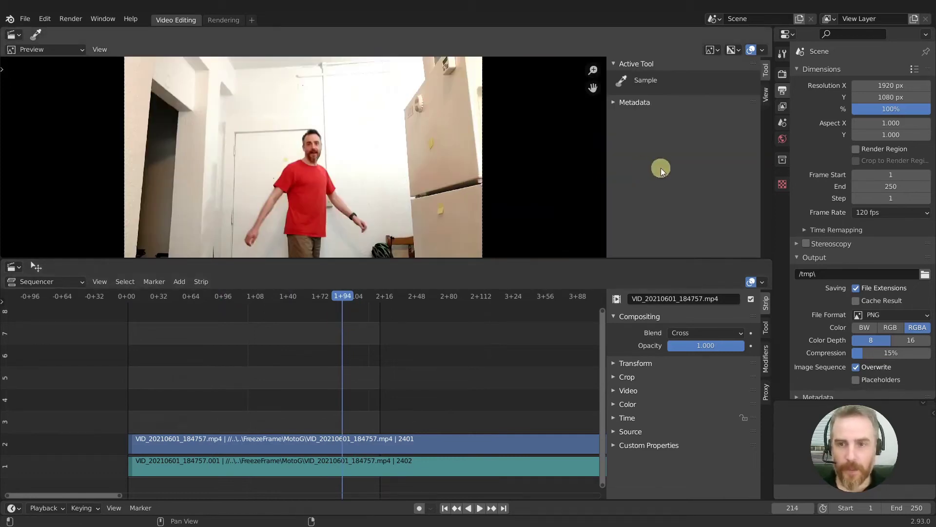
key(n)
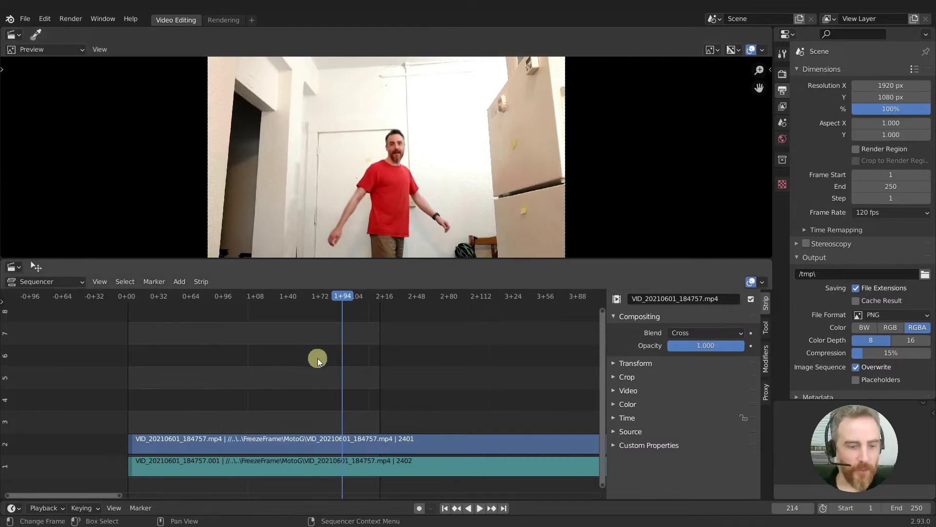
Switch to File Explorer, inspect the proxy files for VID_20210601_184757.mp4 inside BL_proxy, and return to the MotoG folder.
key(alt+Tab)
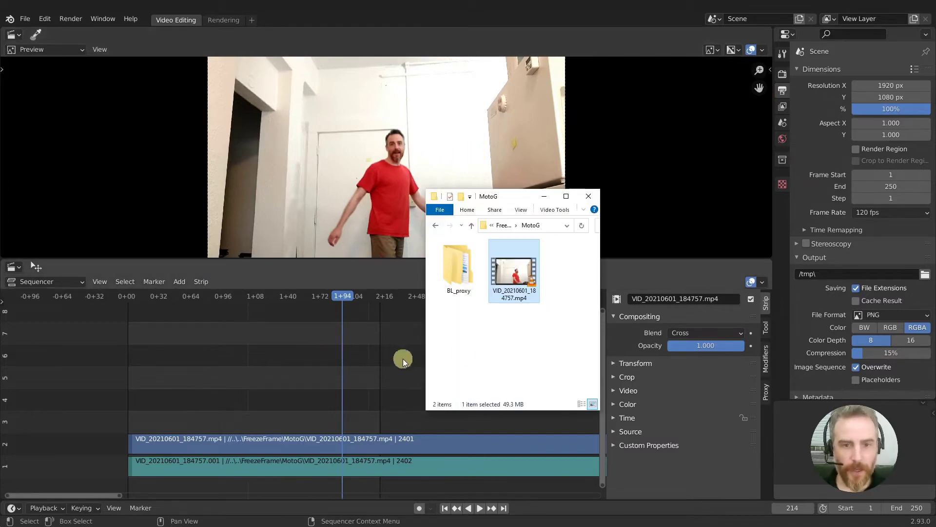
double_click(456, 268)
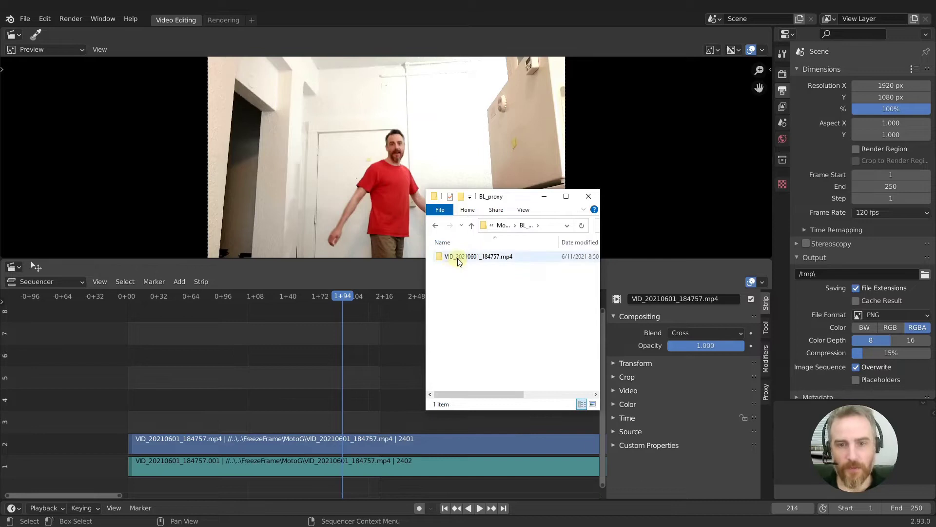
double_click(455, 256)
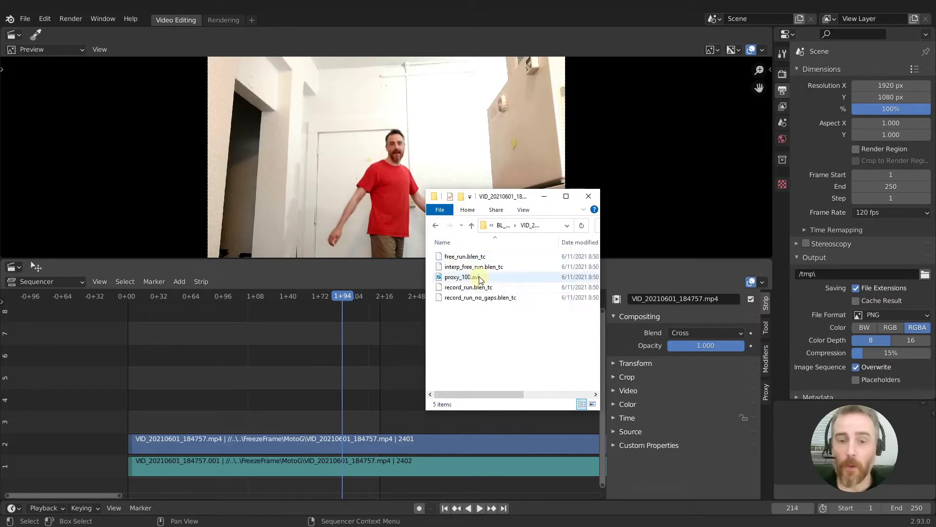
mouse_move(477, 282)
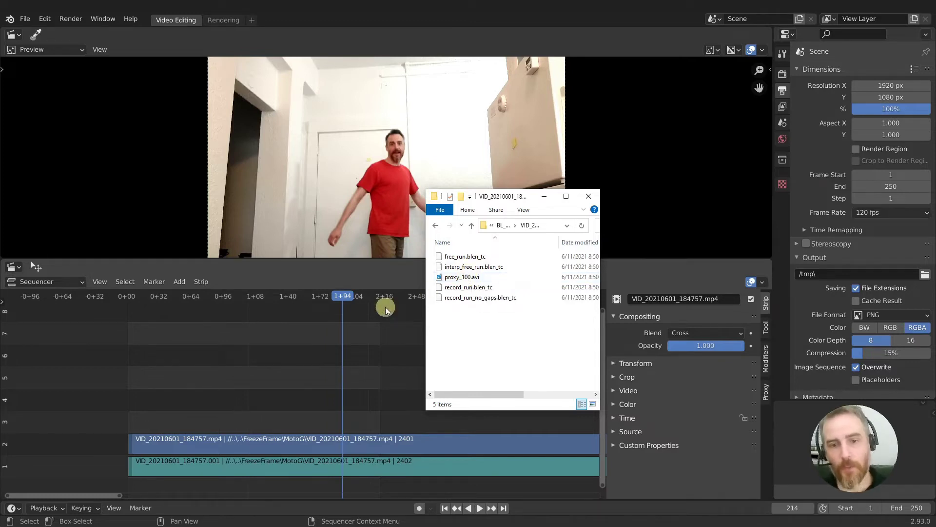
double_click(471, 225)
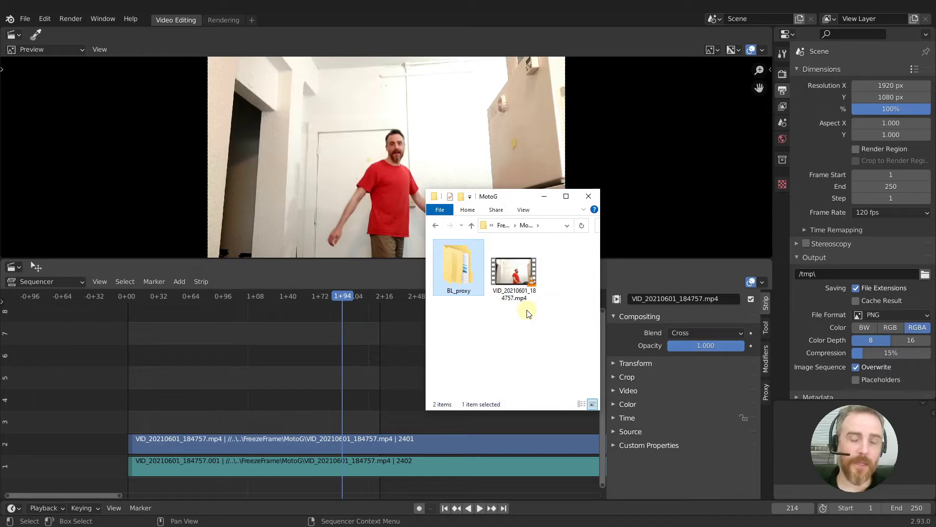
mouse_move(470, 268)
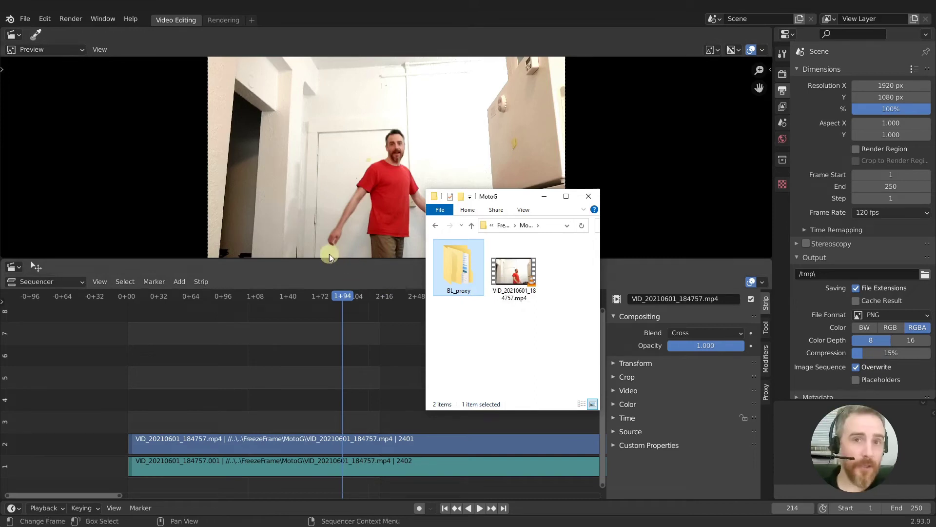
Set the video sequencer's Proxy Setup to Manual in Blender's System preferences.
click(52, 18)
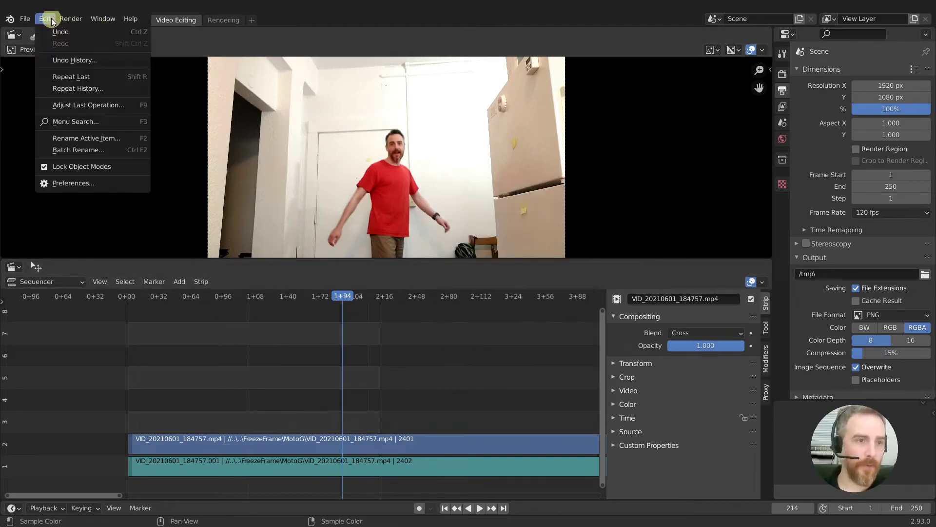
click(92, 183)
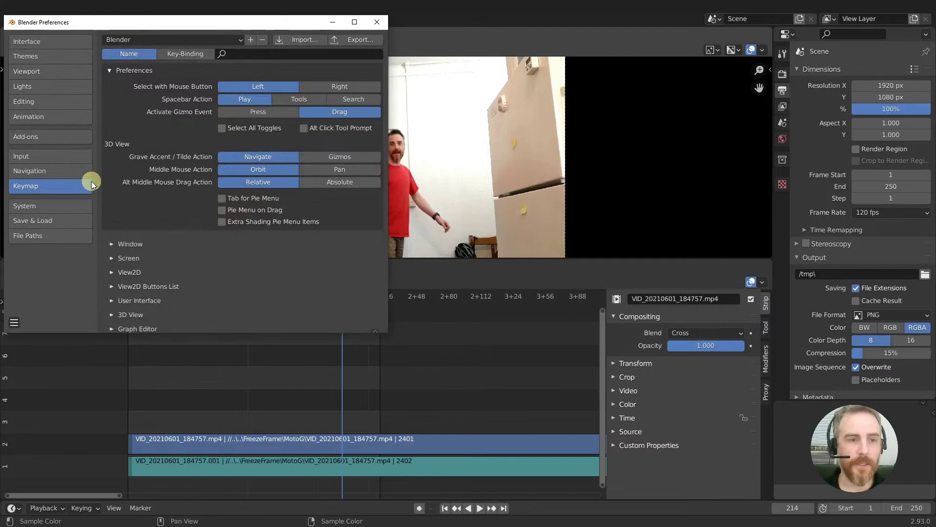
click(54, 209)
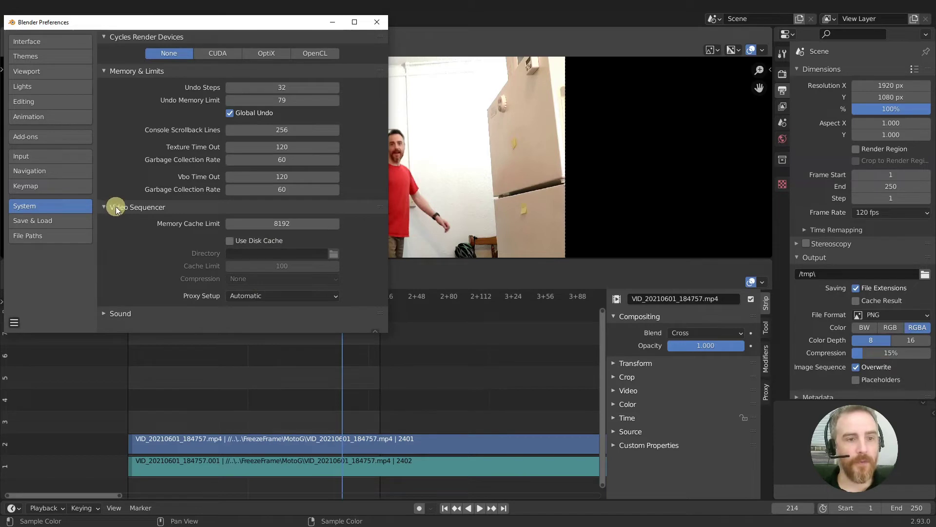
click(282, 295)
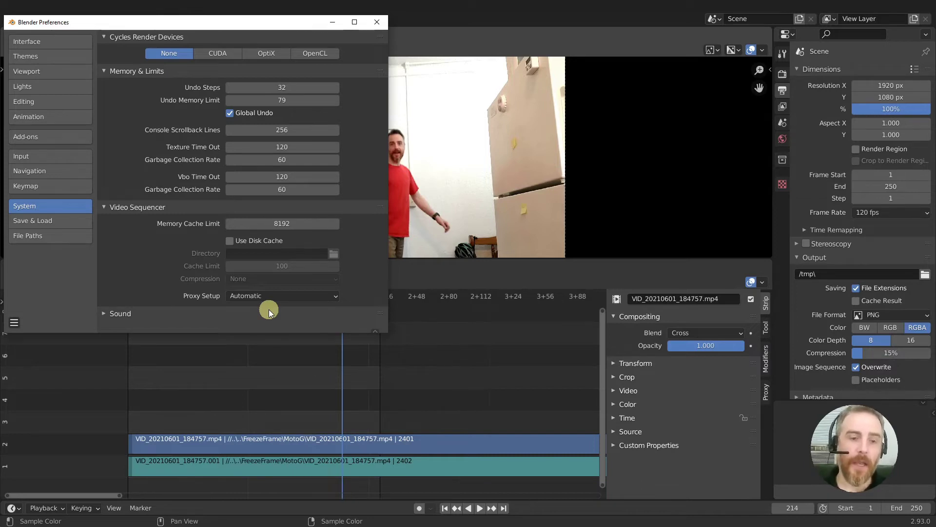
click(241, 294)
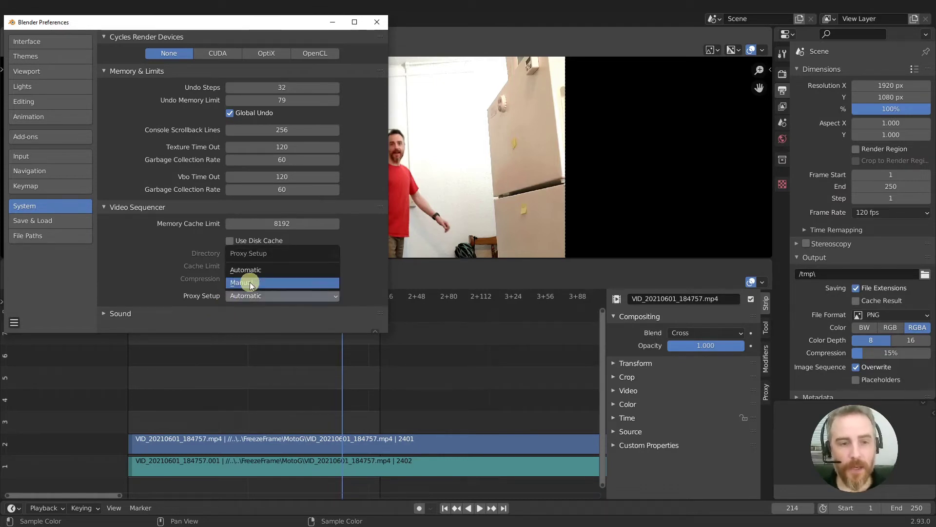
click(249, 282)
click(247, 297)
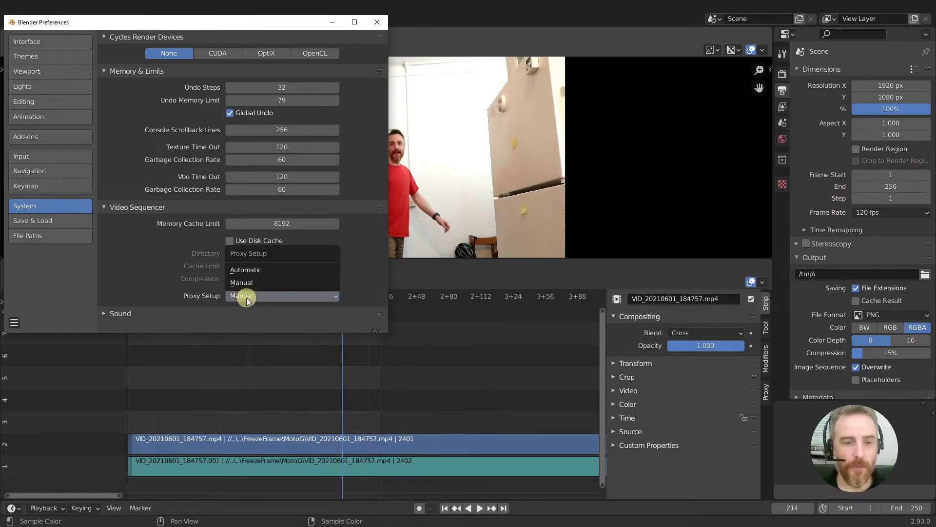
click(253, 285)
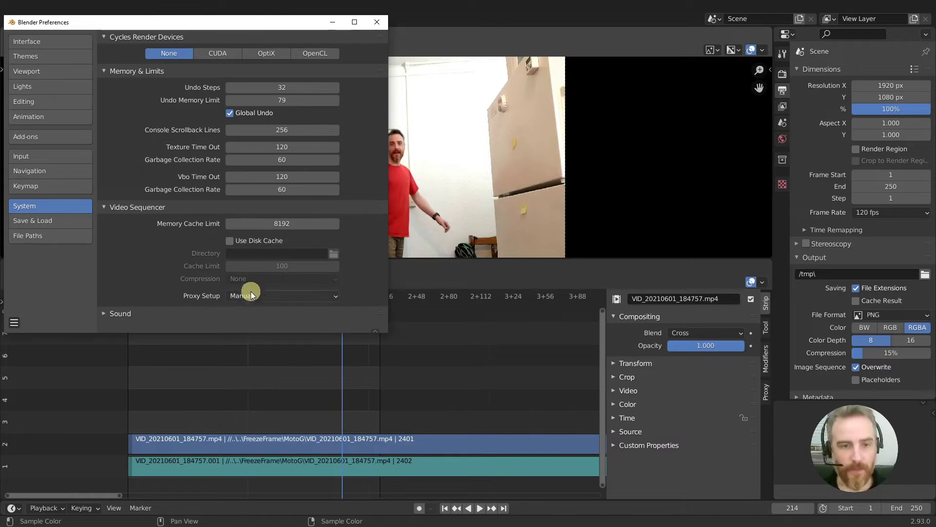
Show the strip's proxy settings, try Proxy Setup as Automatic, set it back to Manual, and close the preferences.
click(767, 385)
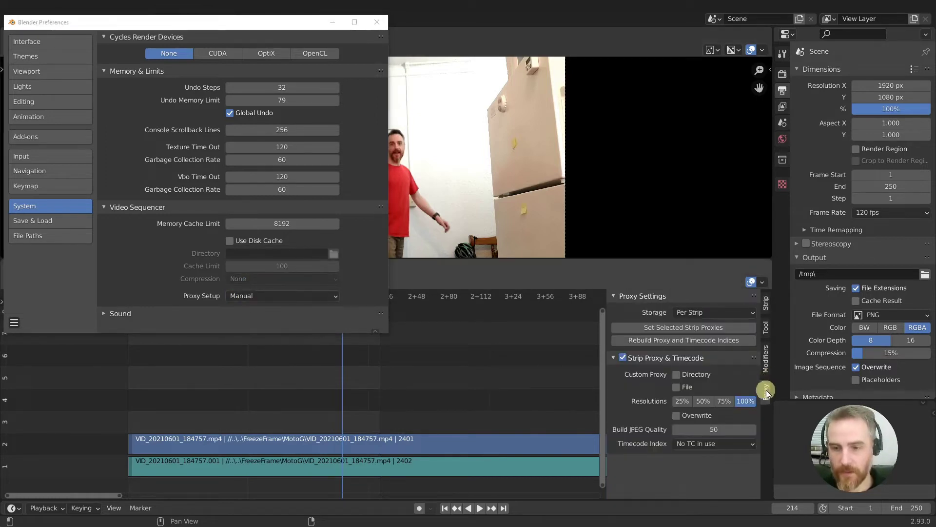
click(266, 293)
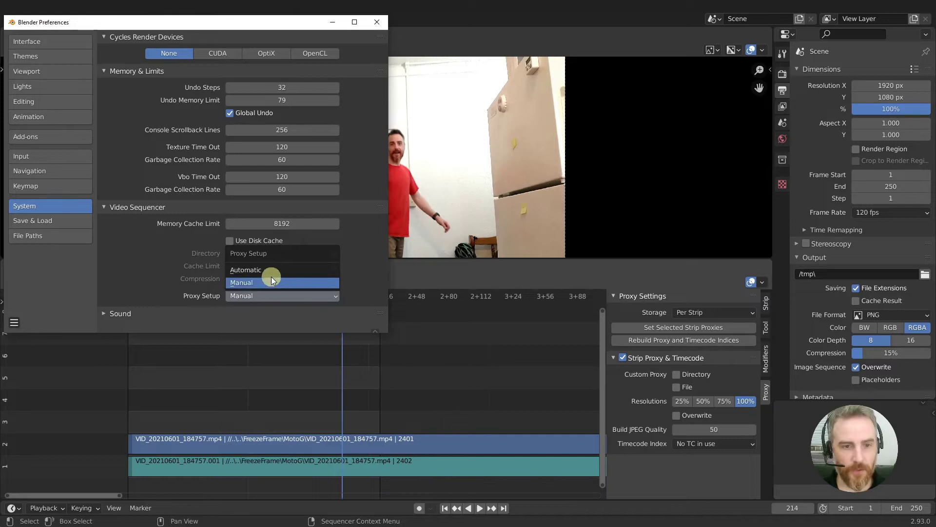
click(271, 276)
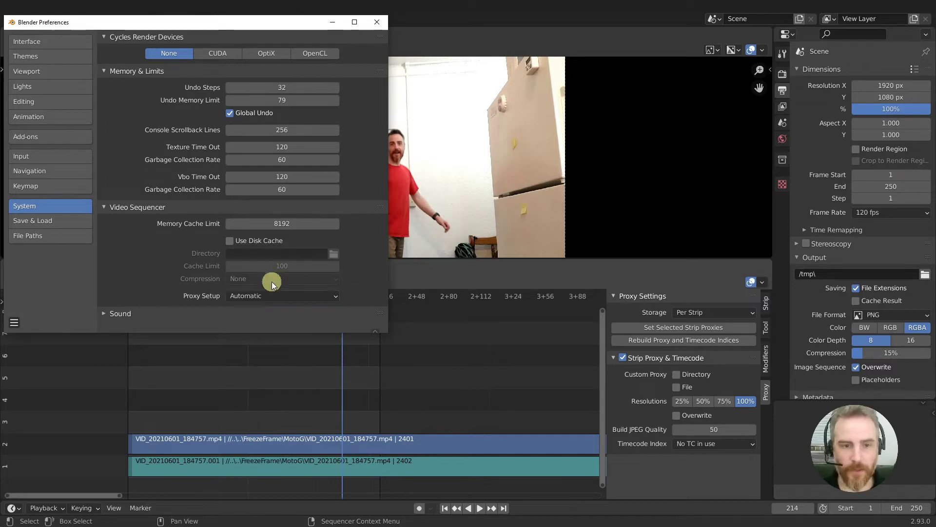
click(270, 294)
click(268, 285)
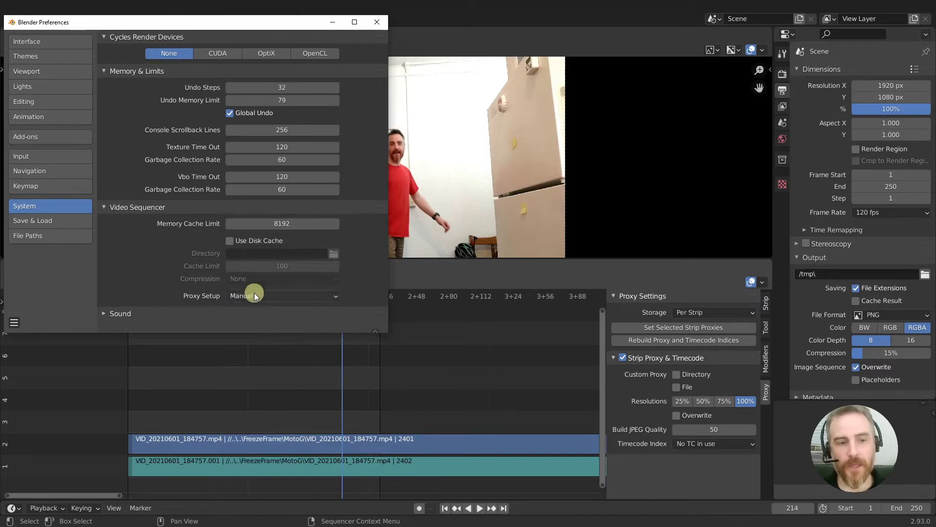
click(377, 22)
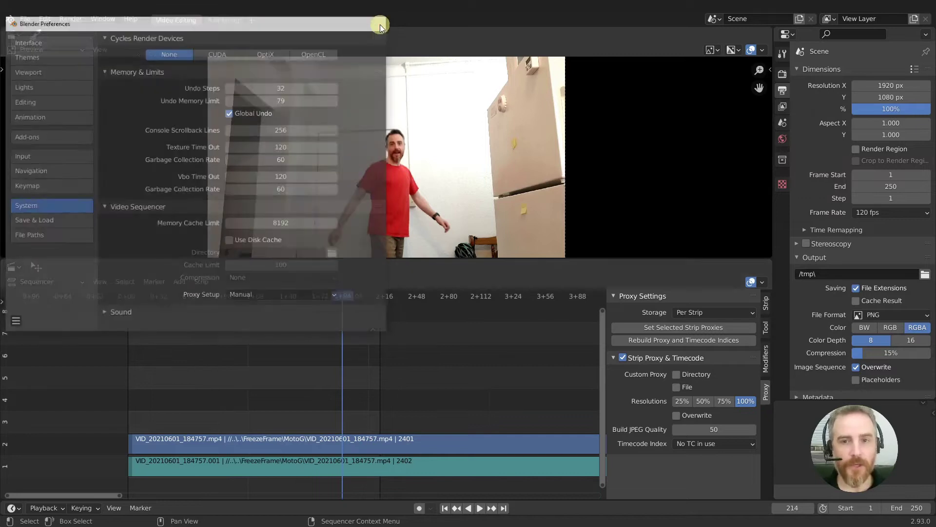
Enable a custom proxy directory for the strip, and inspect the proxy files in File Explorer's BL_proxy\VID_20210601_184757.mp4 folder before returning to Blender.
click(677, 374)
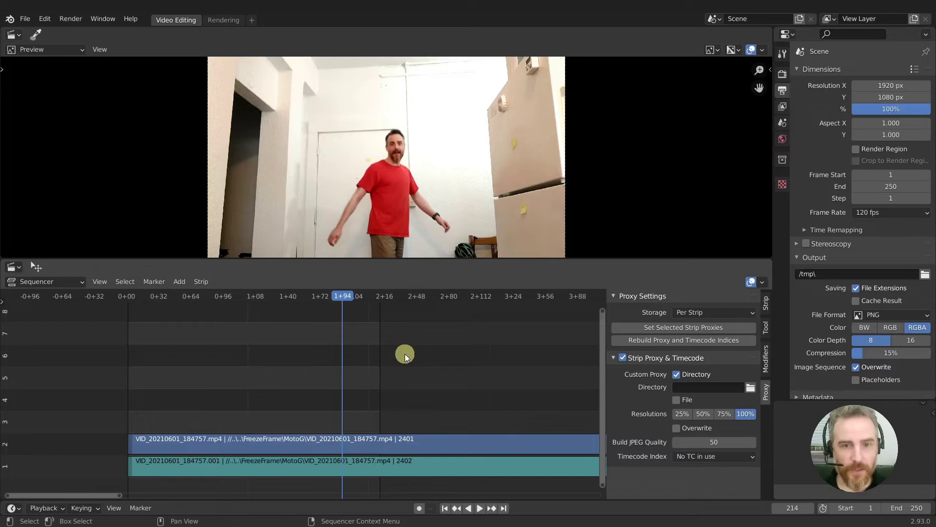
key(alt+Tab)
double_click(464, 263)
double_click(465, 266)
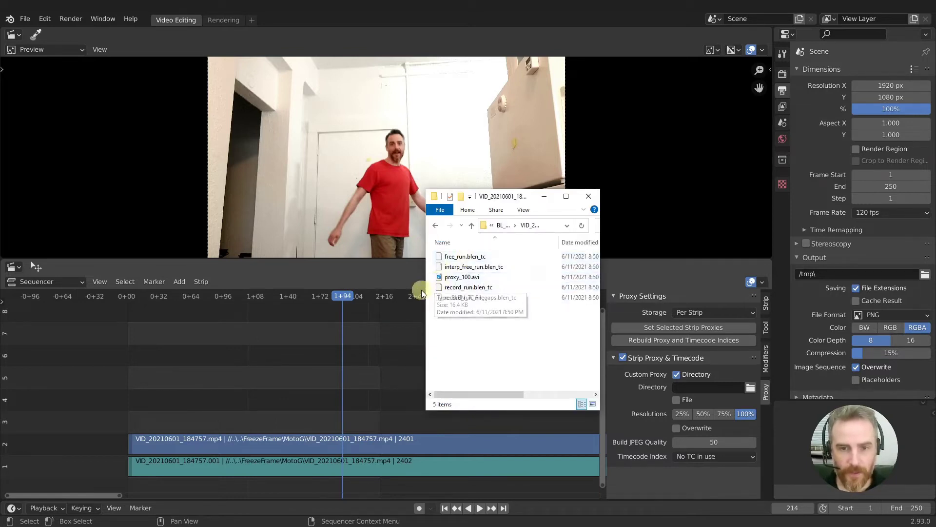
drag(426, 290, 308, 289)
drag(601, 308, 679, 309)
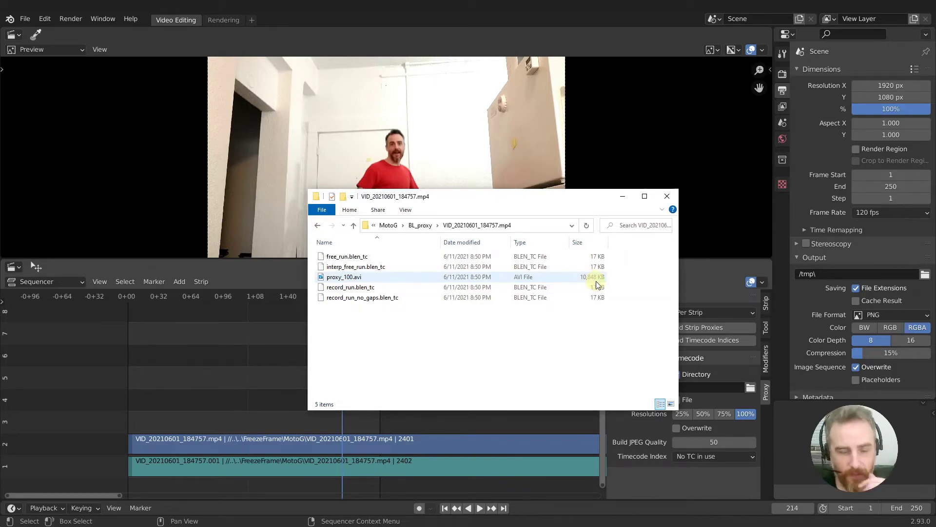
click(249, 275)
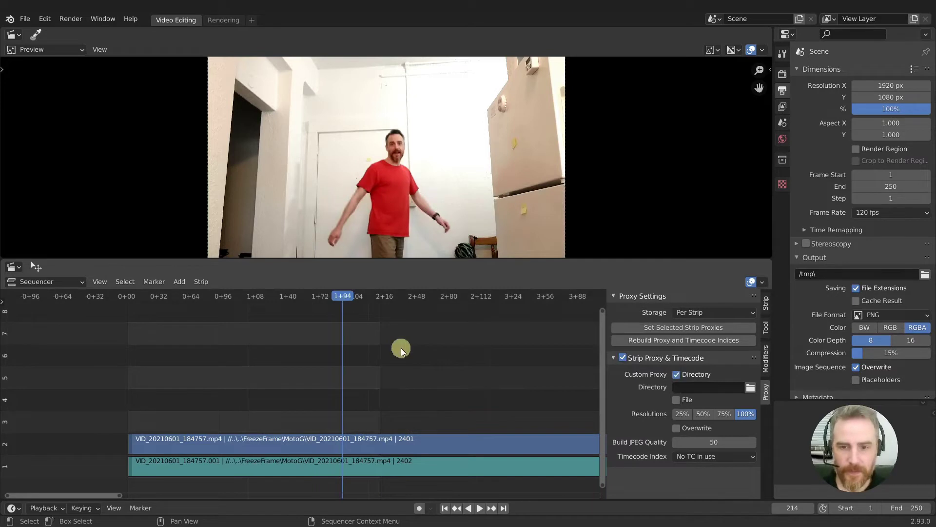
Add the 25% proxy resolution to the video strip and rebuild its proxy and timecode indices.
key(Home)
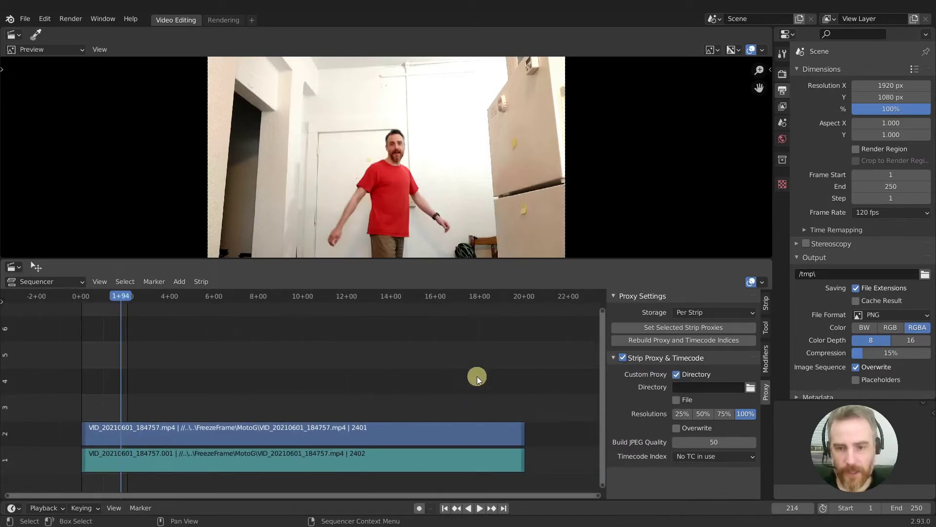
key(alt+Tab)
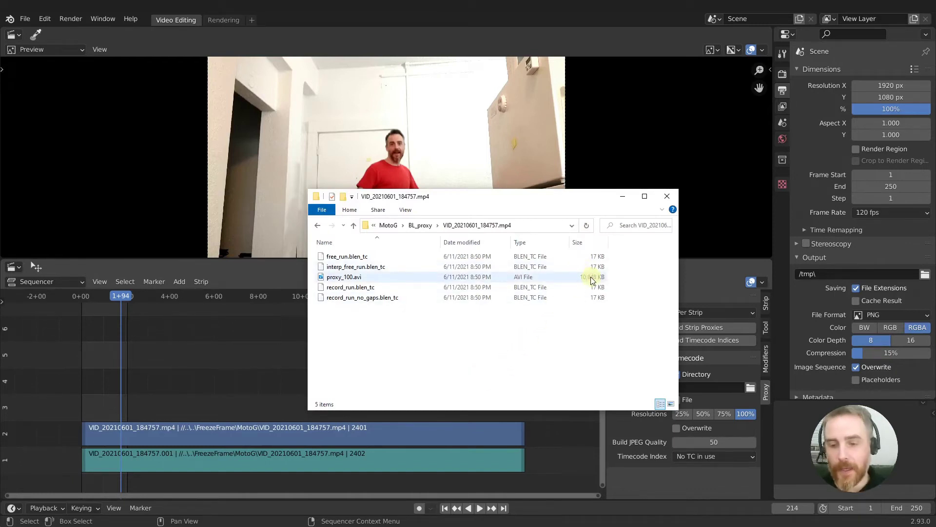
click(682, 413)
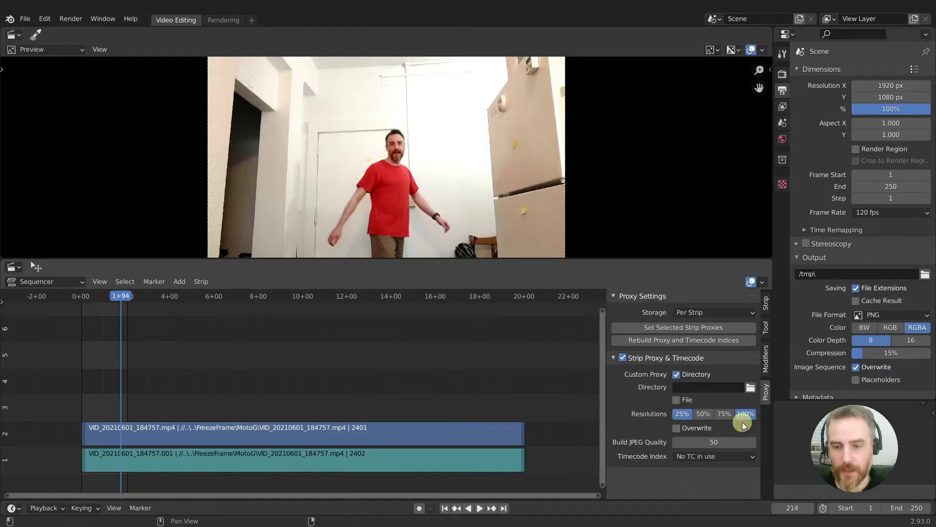
click(422, 431)
click(688, 341)
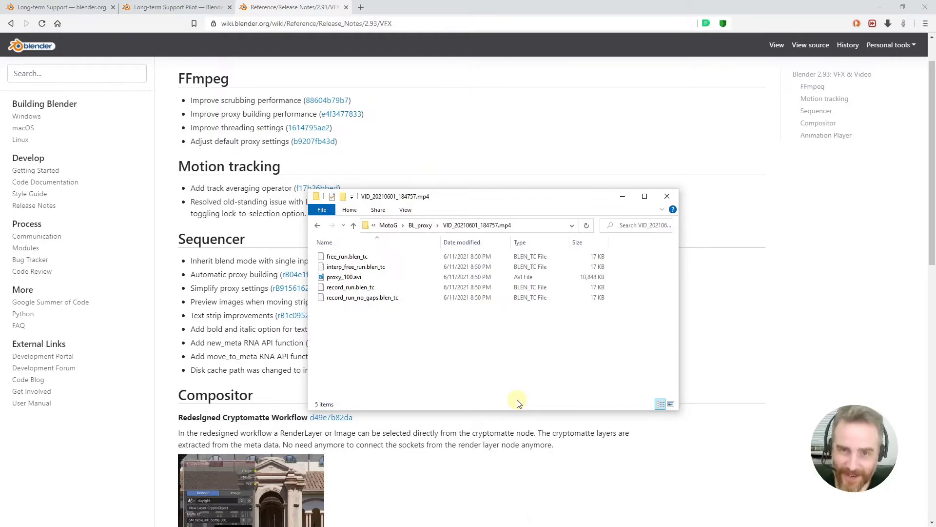
Return File Explorer to the BL_proxy folder, and switch to the browser to open the release notes' commit on inheriting blend mode.
click(419, 227)
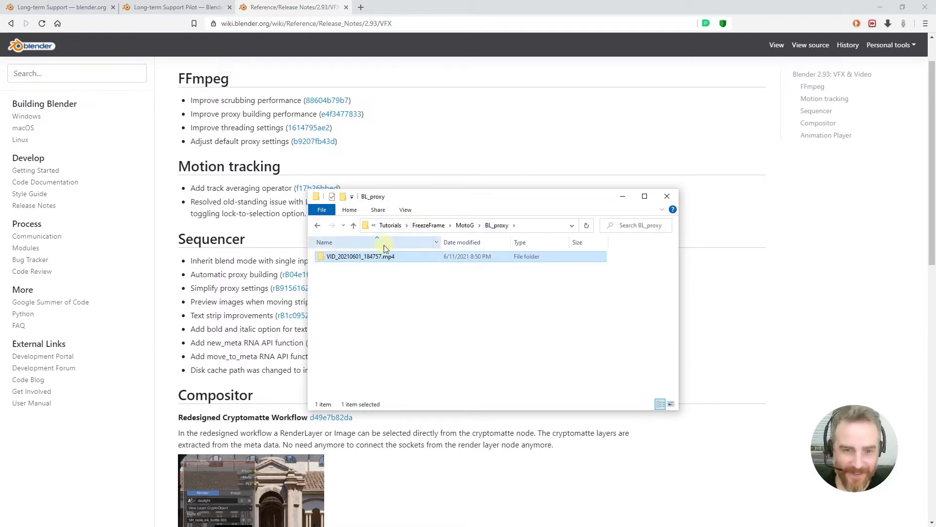
key(alt+Tab)
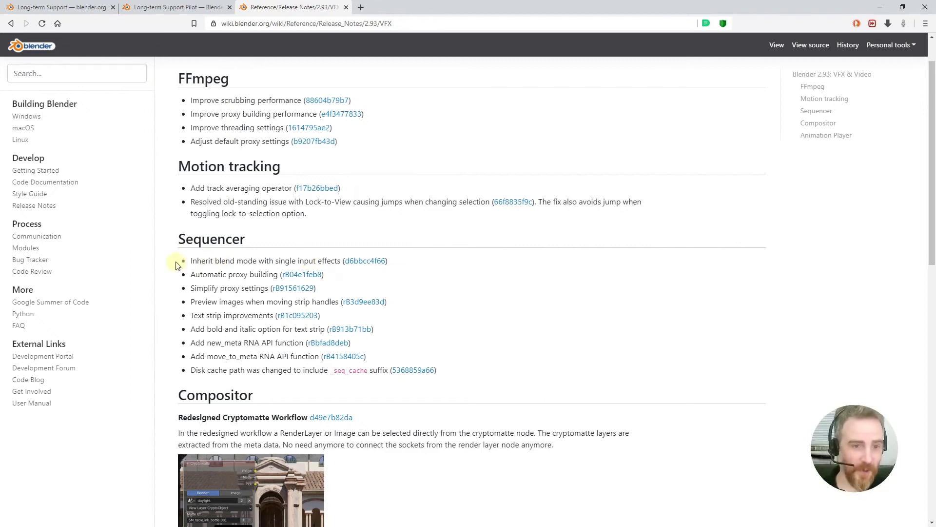
middle_click(365, 264)
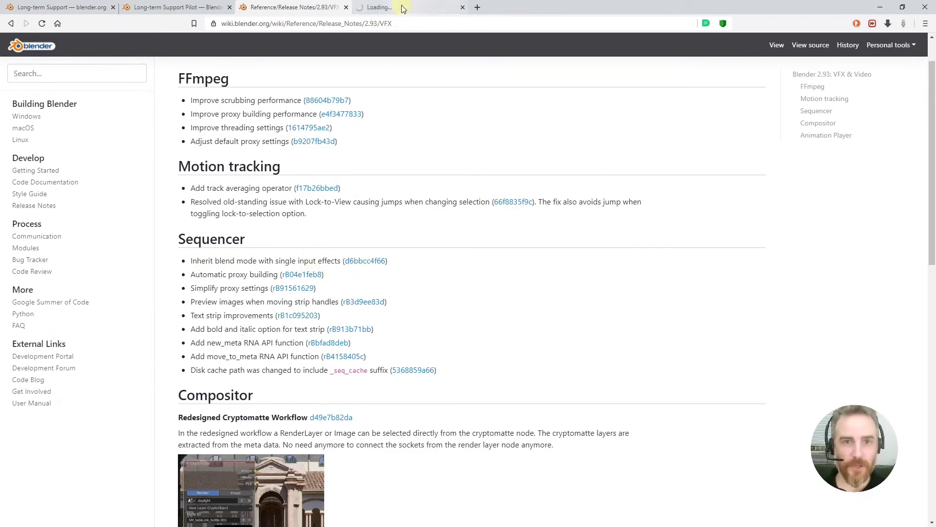
click(401, 8)
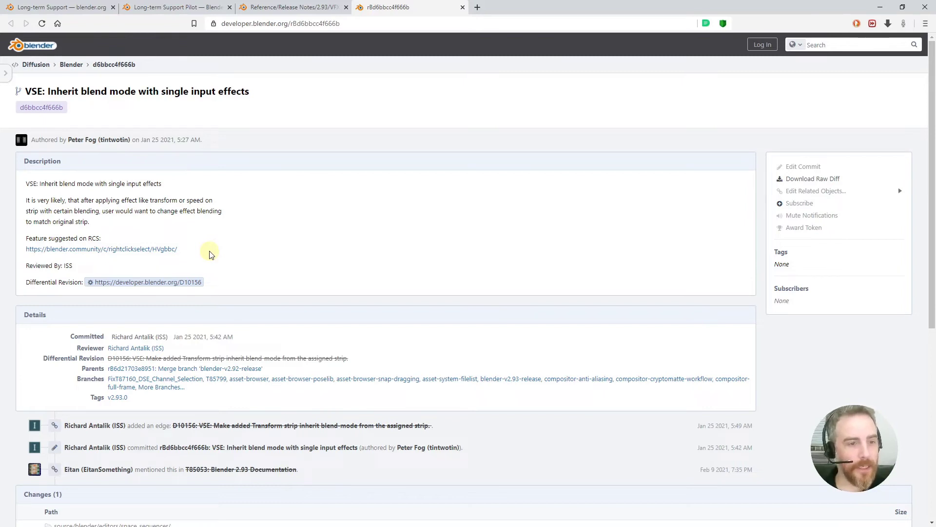
Open the Right-Click Select suggestion linked in the commit and read its proposal on the default blend mode of new effect strips.
middle_click(121, 250)
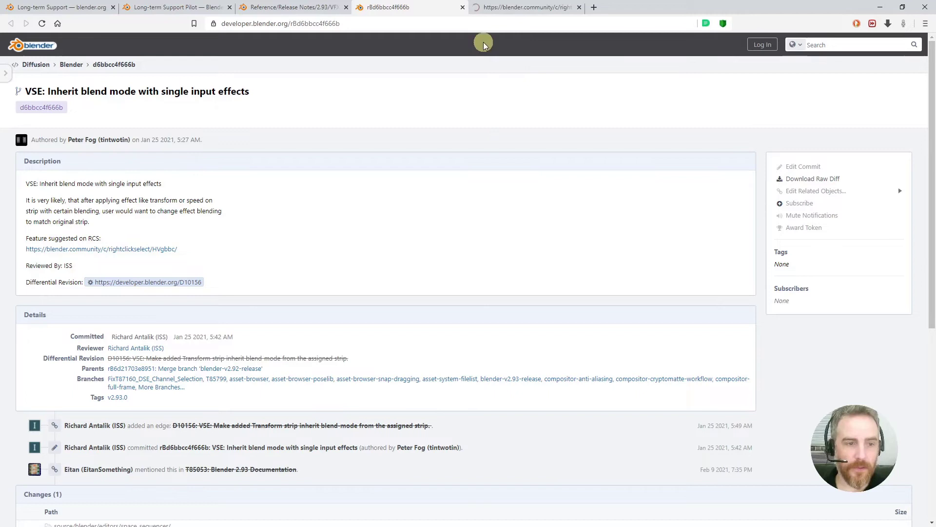
click(500, 8)
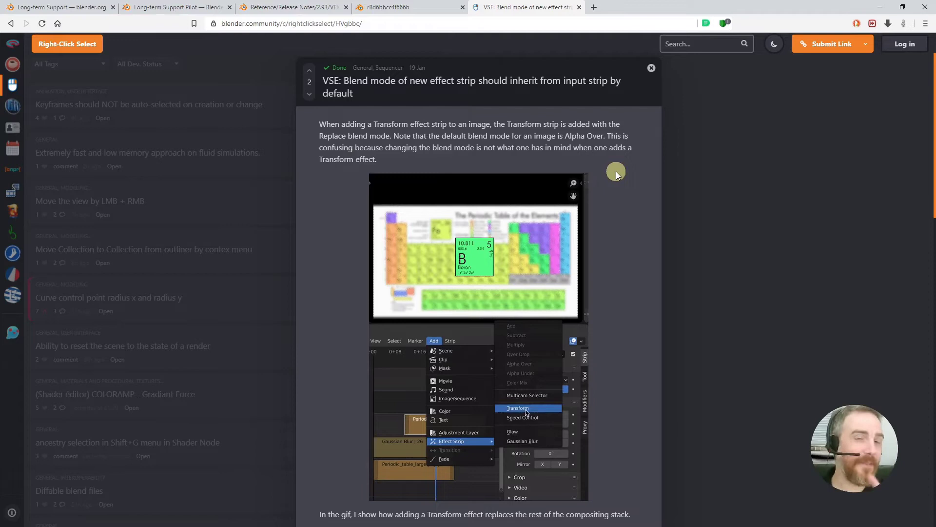
scroll(498, 317, down, 1)
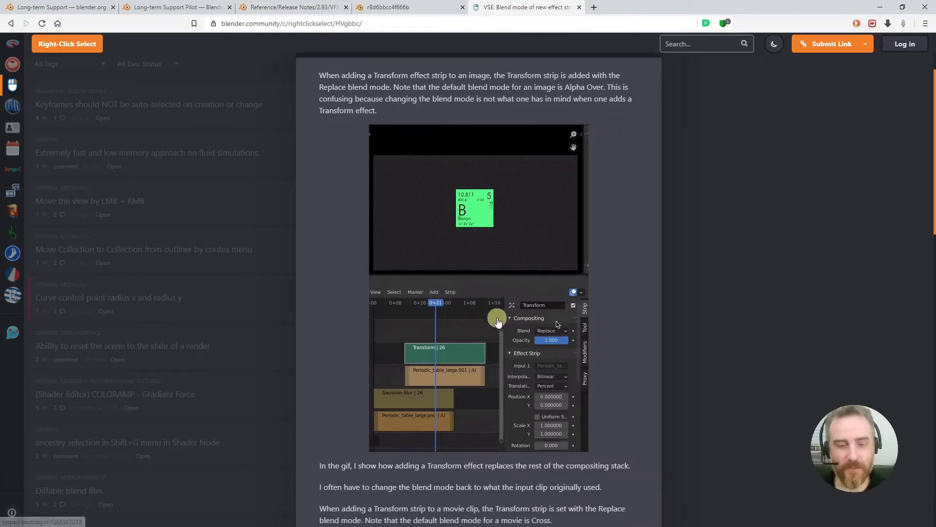
scroll(496, 318, down, 5)
scroll(344, 352, up, 3)
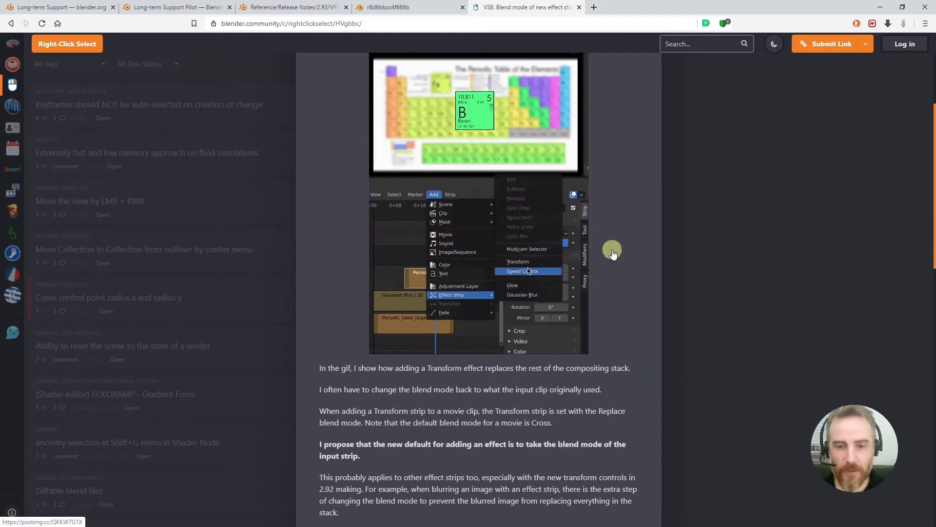
scroll(612, 250, down, 2)
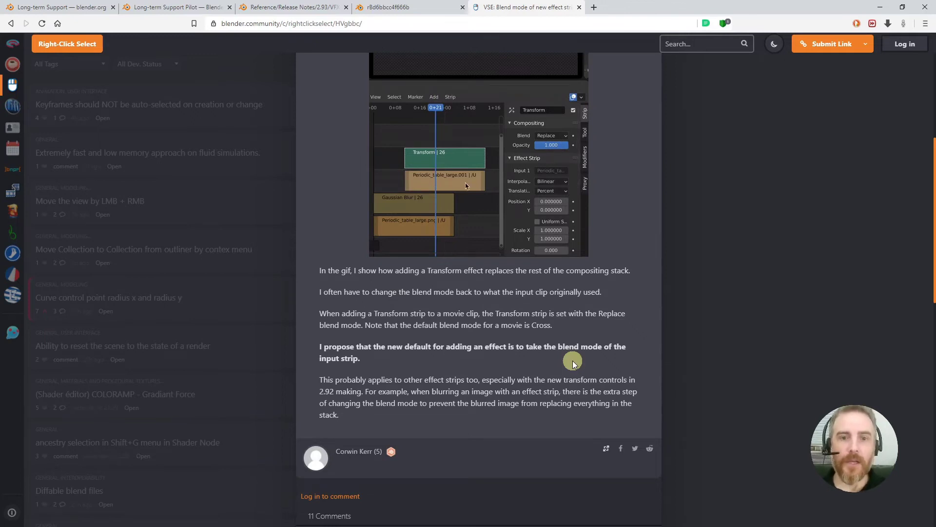
scroll(429, 236, up, 3)
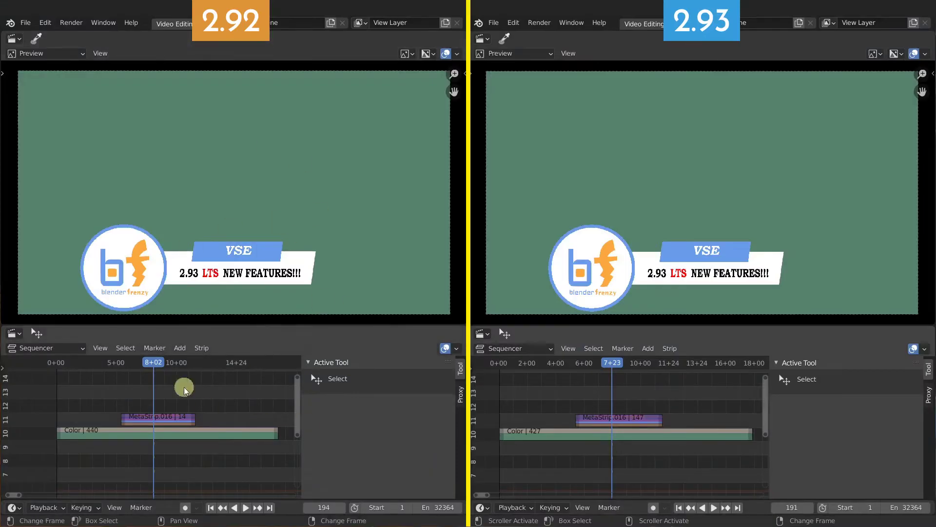
Add a Speed Control effect to MetaStrip.016 in Blender 2.92 and compare both strips' Compositing blend modes.
click(159, 421)
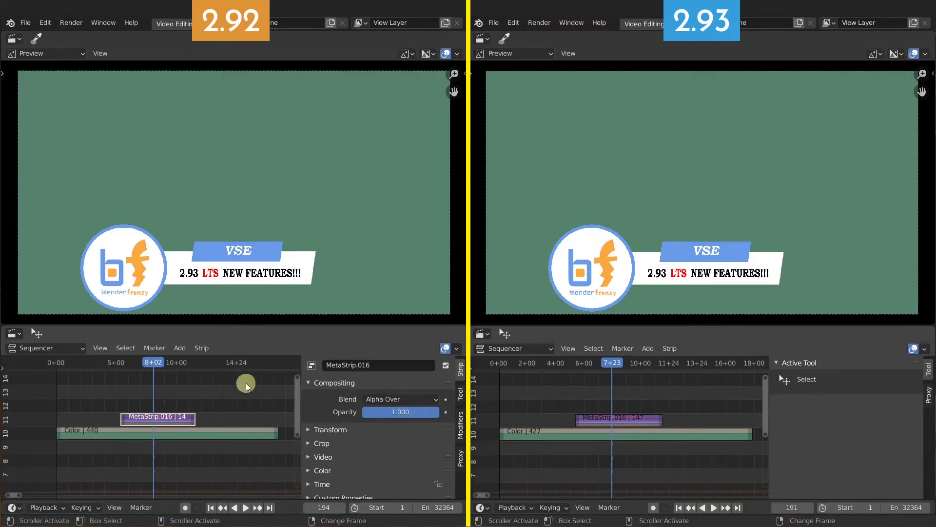
key(shift+a)
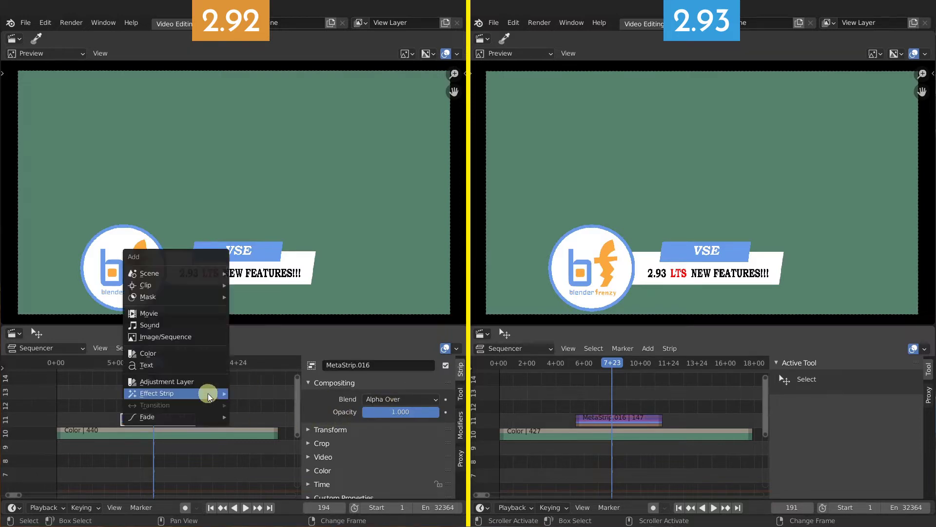
mouse_move(207, 393)
click(279, 364)
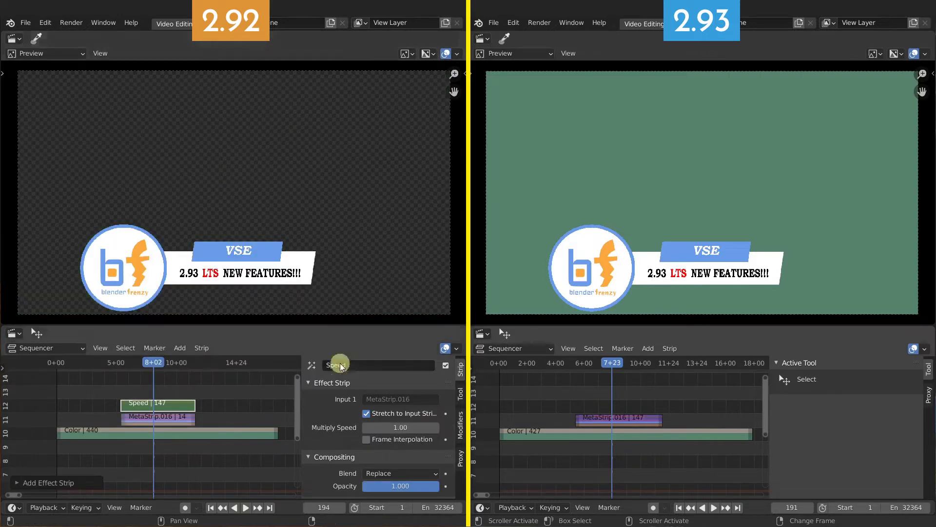
click(331, 383)
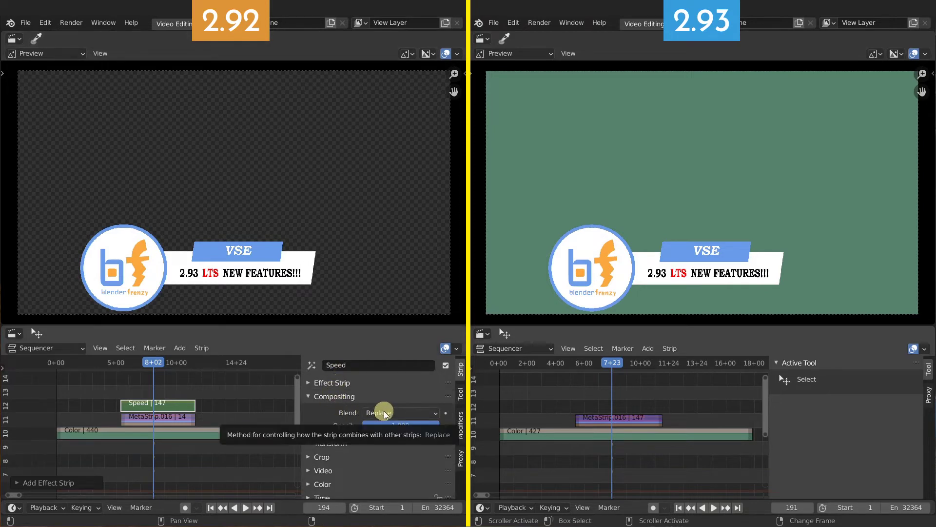
shift+click(173, 420)
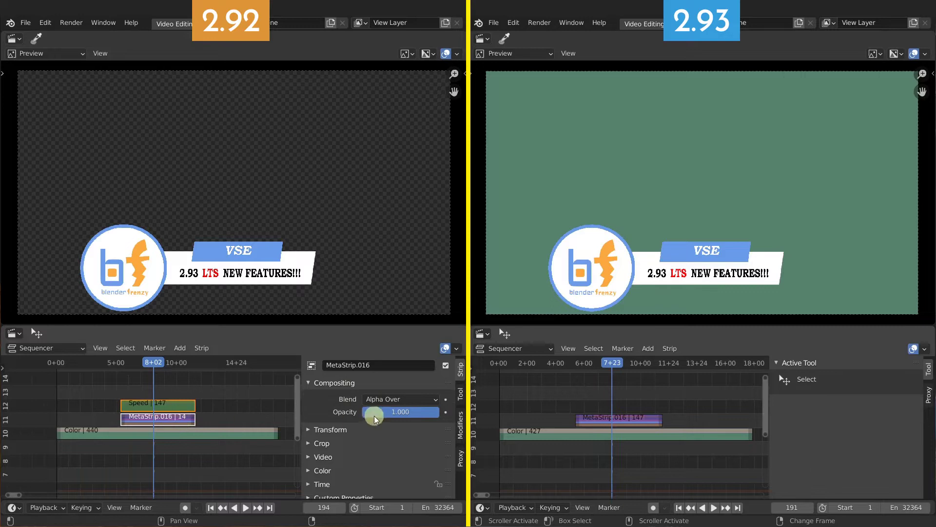
click(164, 405)
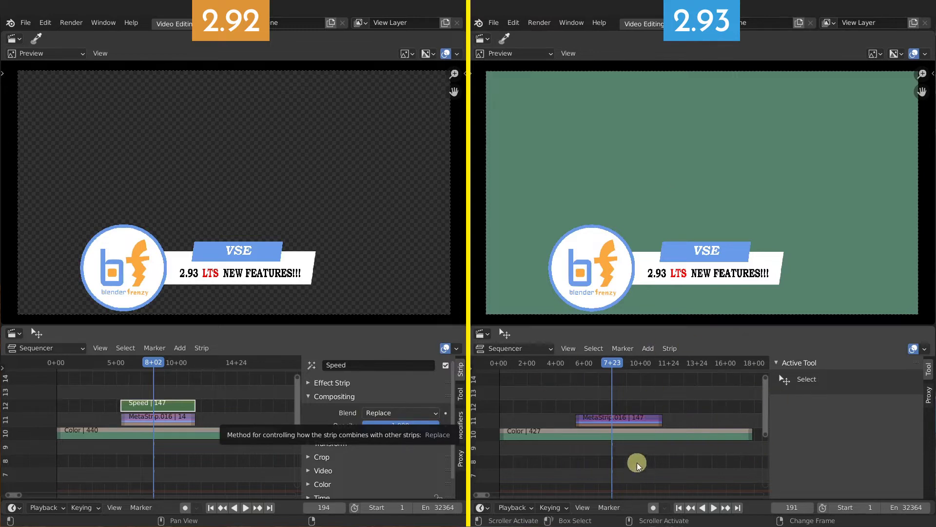
Add a Speed Control effect to MetaStrip.016 in Blender 2.93 and compare its Compositing blend mode with the input strip's.
click(618, 420)
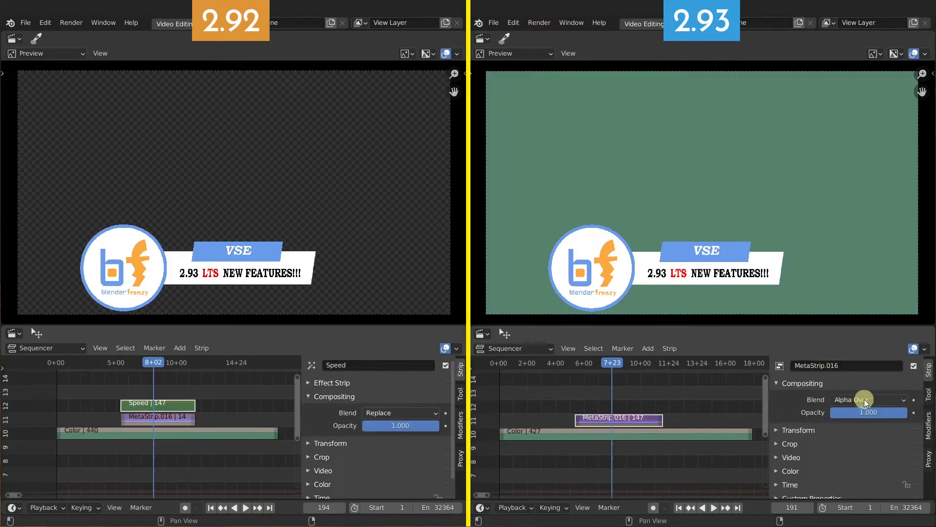
key(shift+a)
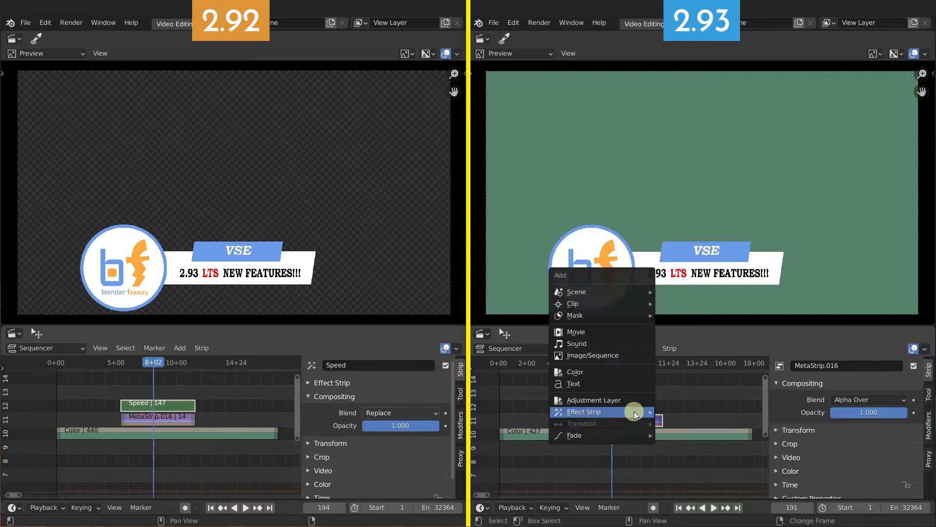
mouse_move(637, 415)
click(707, 380)
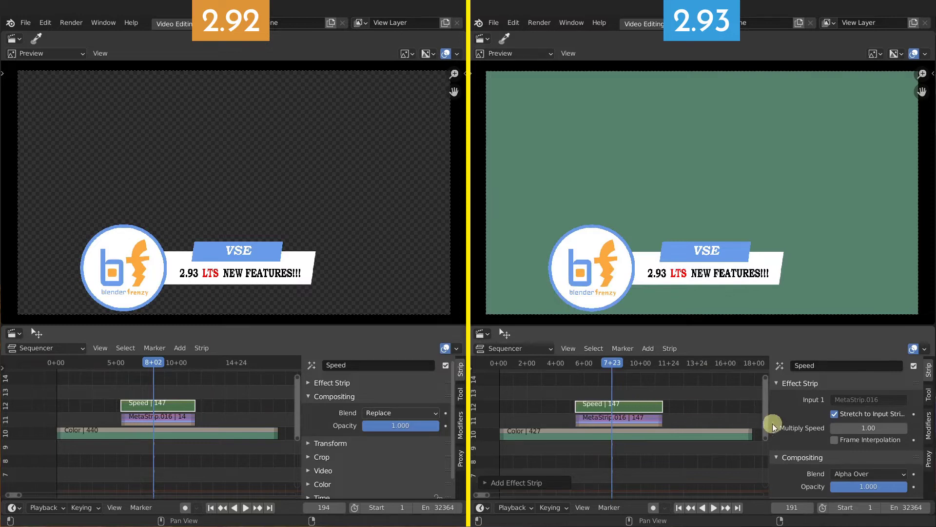
click(794, 383)
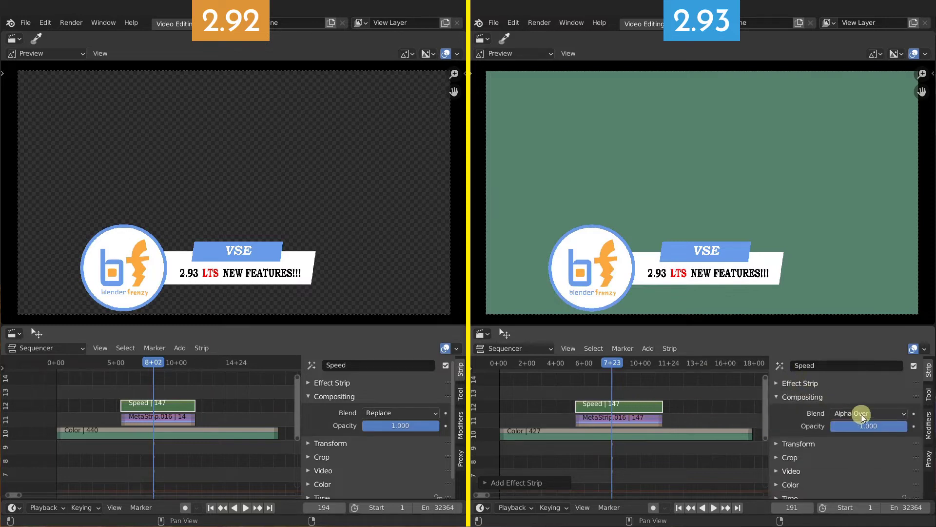
click(639, 418)
click(641, 405)
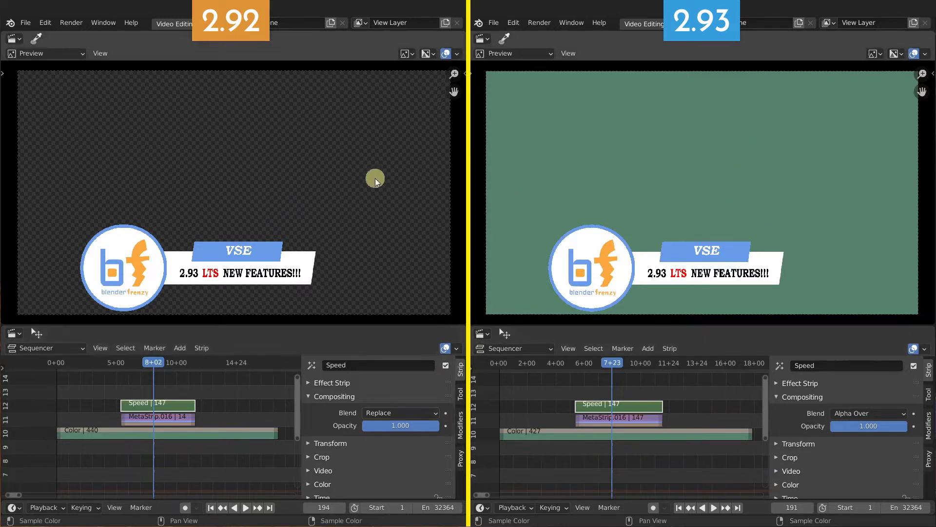
Set the 2.92 Speed strip's blend mode to Alpha Over, and delete the Speed strips in both Blender versions.
click(425, 413)
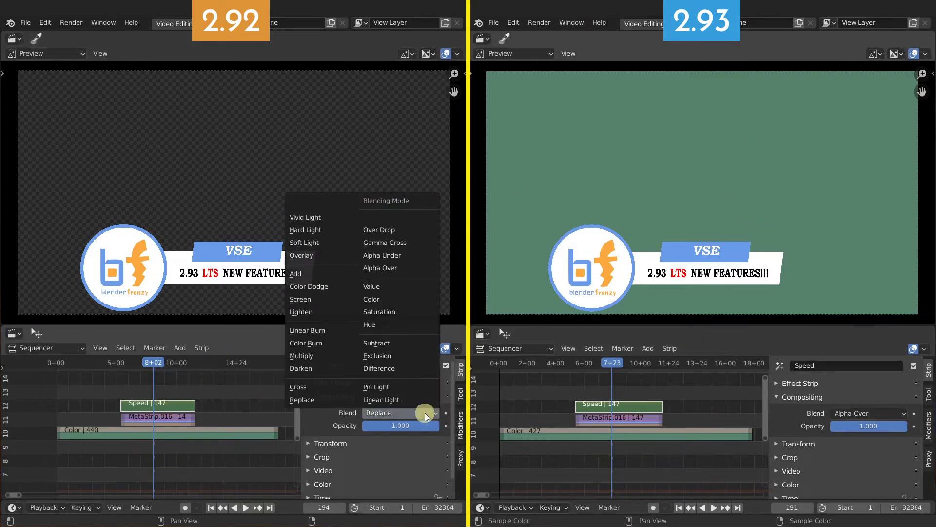
click(405, 267)
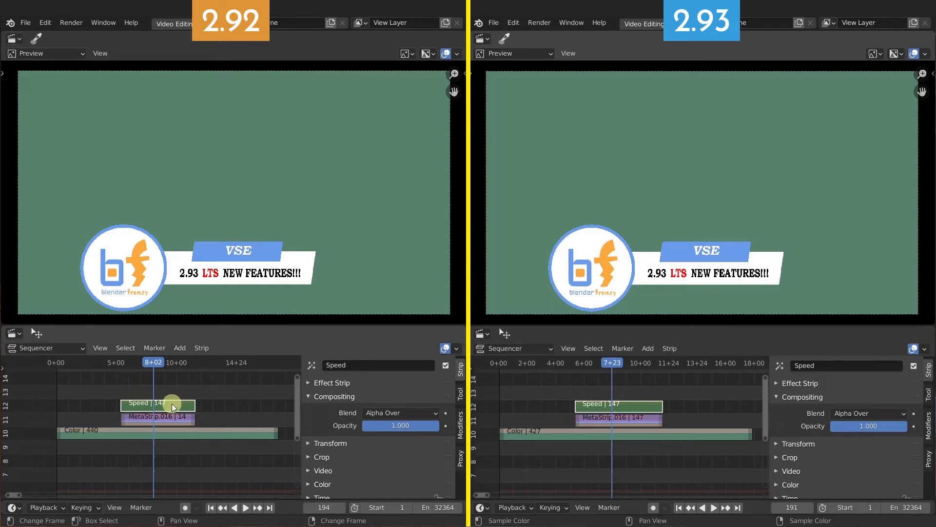
key(Delete)
click(632, 390)
click(630, 403)
key(Delete)
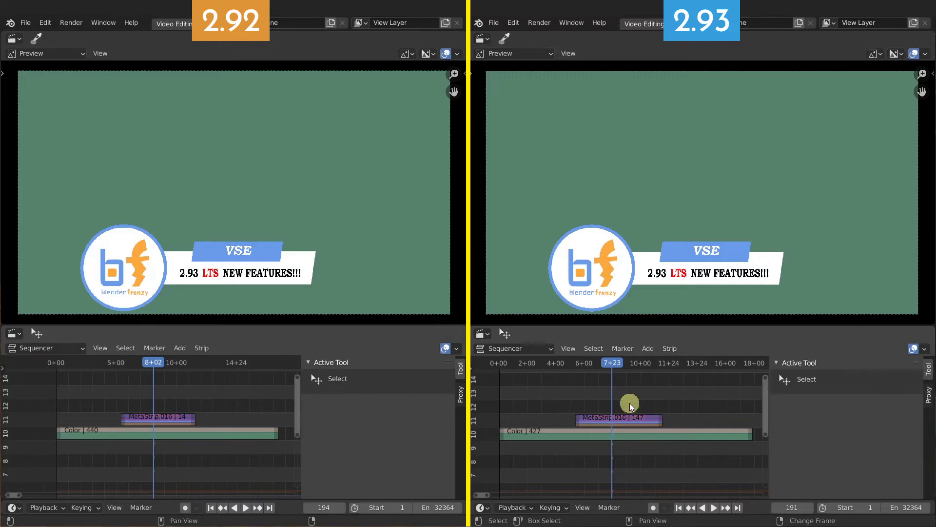
Select MetaStrip.016 in both versions and set its blend mode to Subtract in Blender 2.92.
click(624, 420)
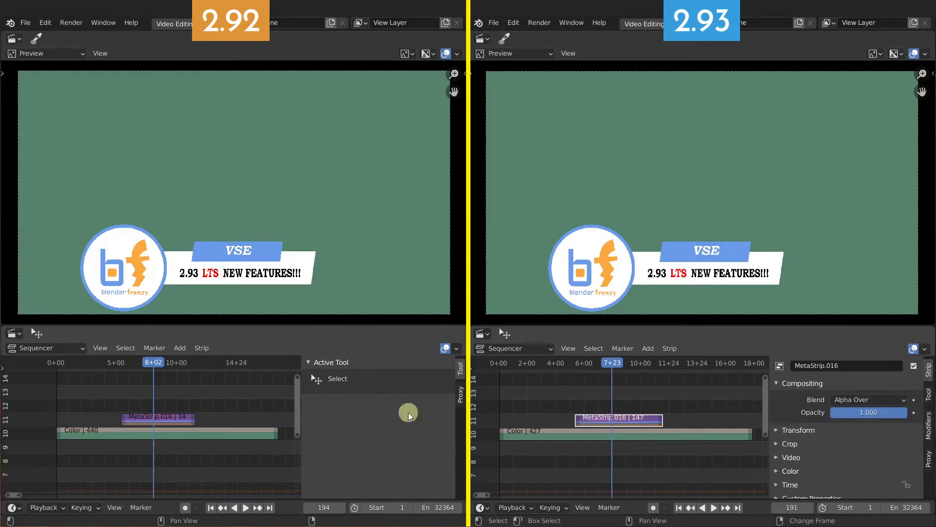
click(171, 422)
click(411, 399)
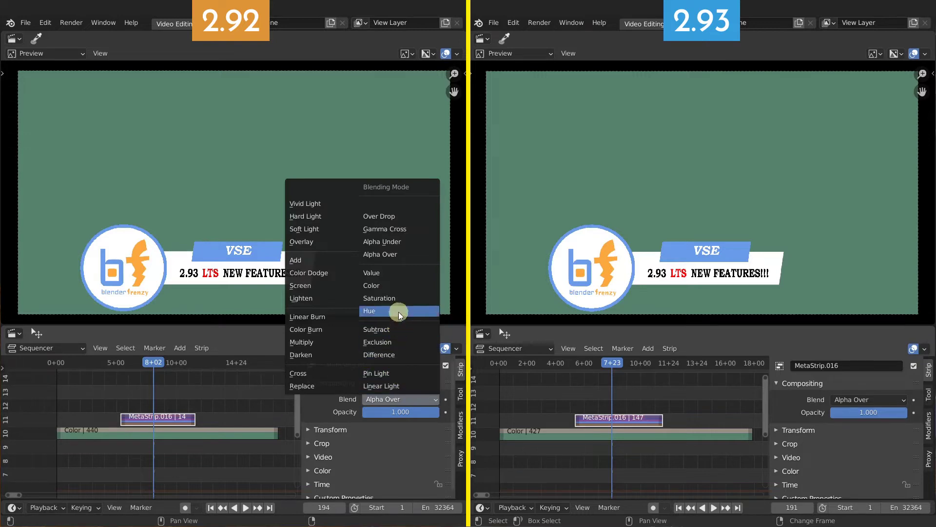
click(389, 329)
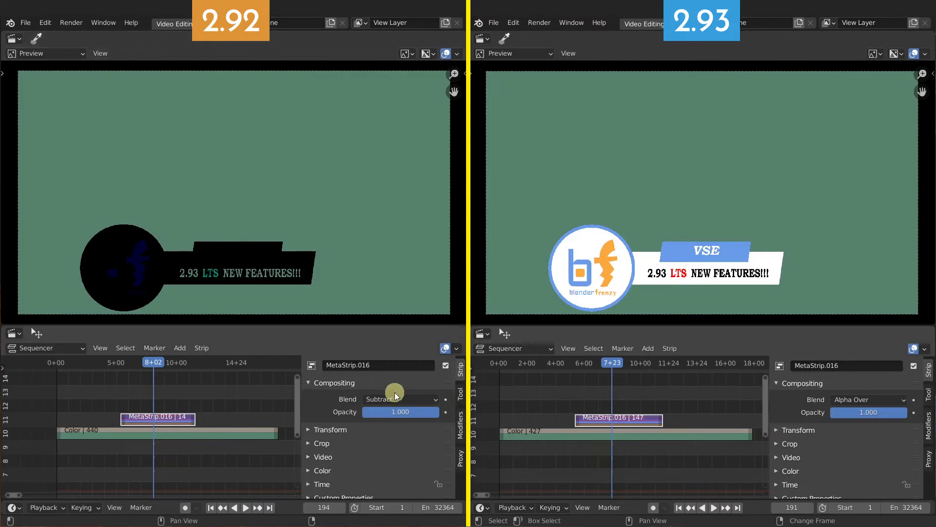
Add a Speed Control effect to the Subtract-mode MetaStrip.016 in Blender 2.92, and set MetaStrip.016's blend mode to Subtract in Blender 2.93.
key(shift+a)
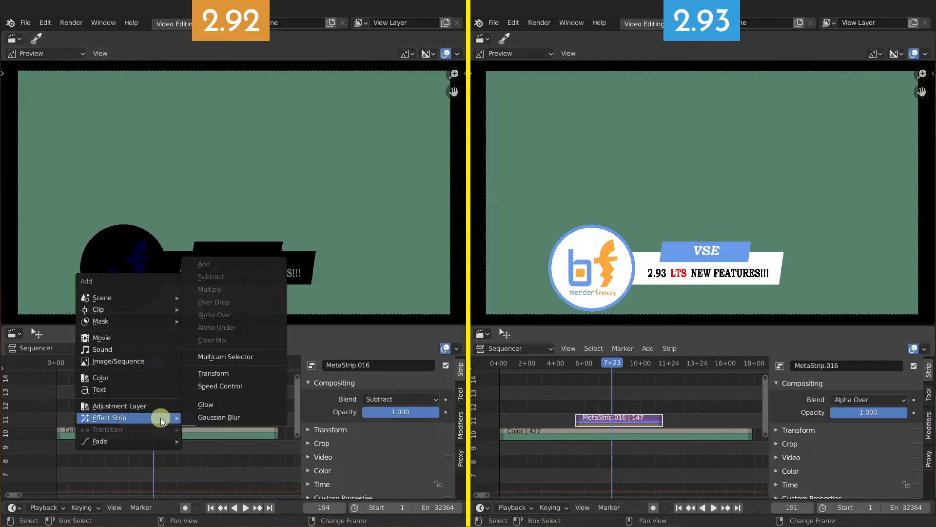
click(221, 389)
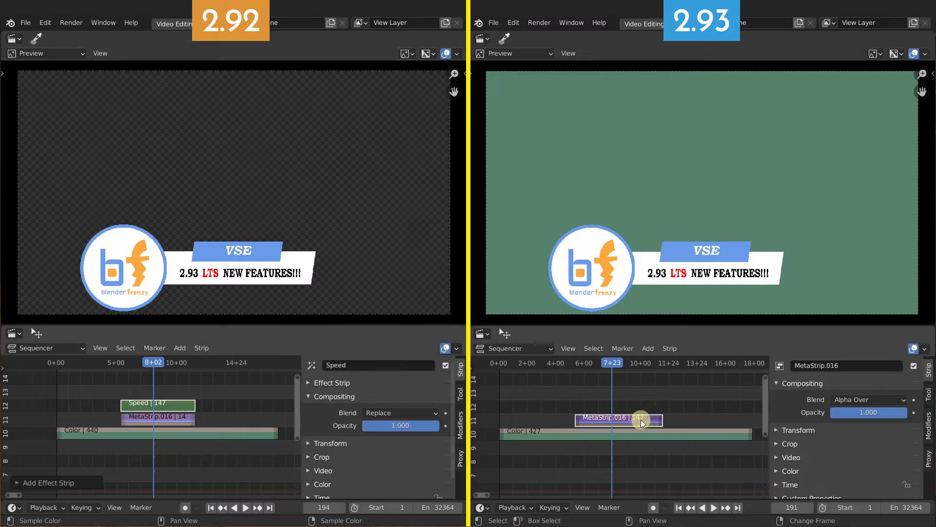
click(849, 404)
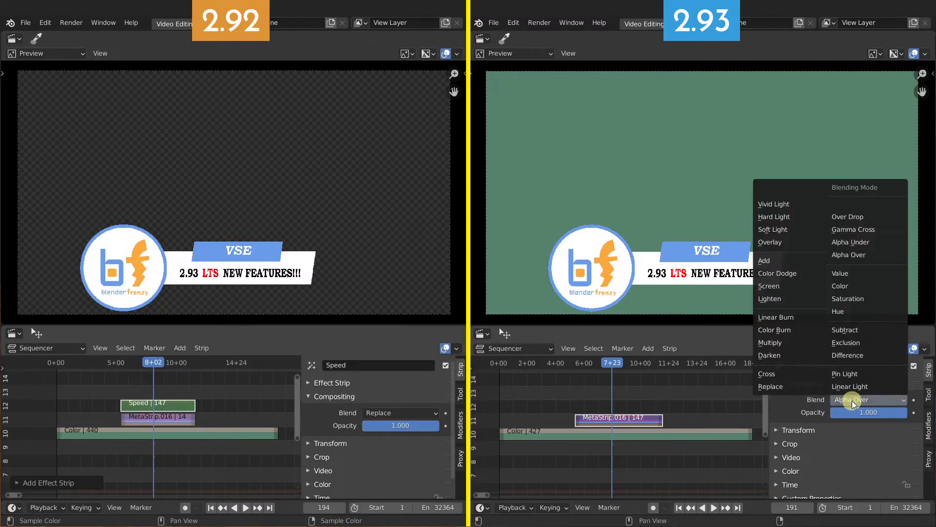
click(837, 330)
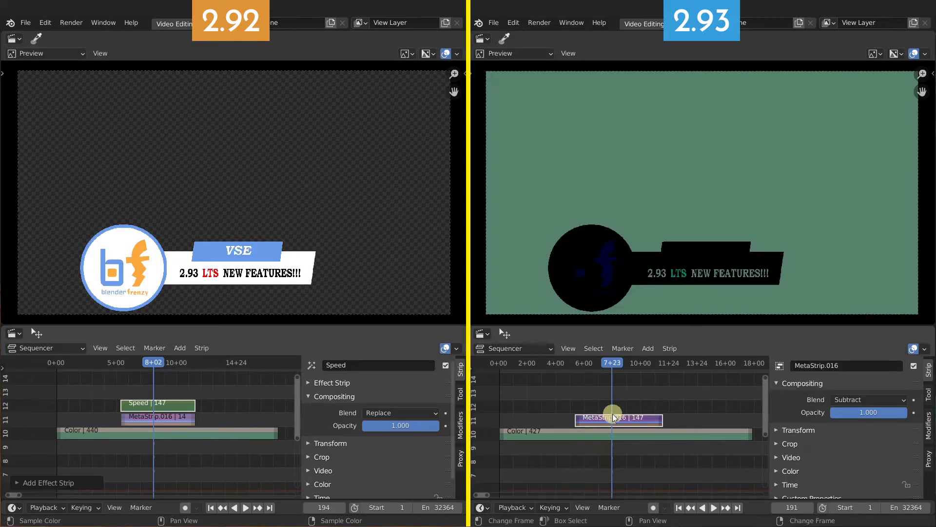
Add a Speed Control effect to MetaStrip.016 in Blender 2.93 and check whether its blend mode matches the input strip's.
key(shift+a)
mouse_move(619, 412)
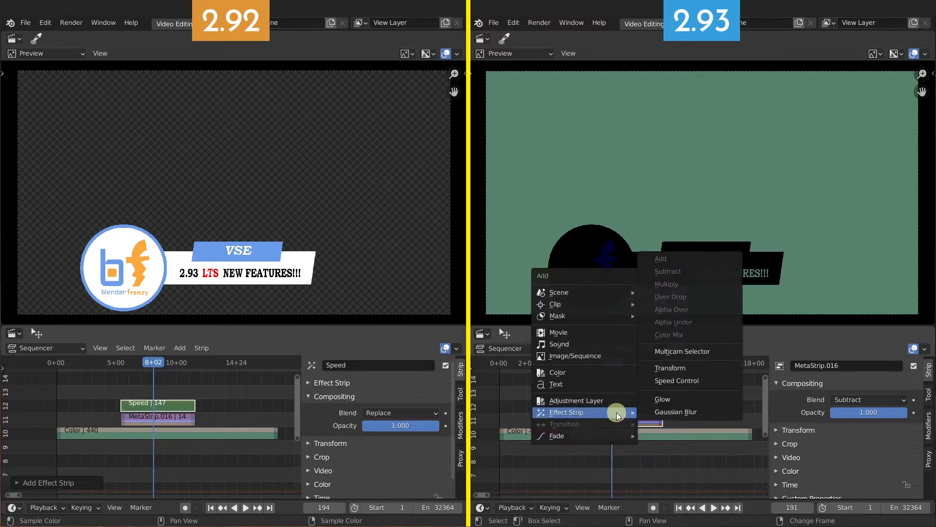
click(692, 386)
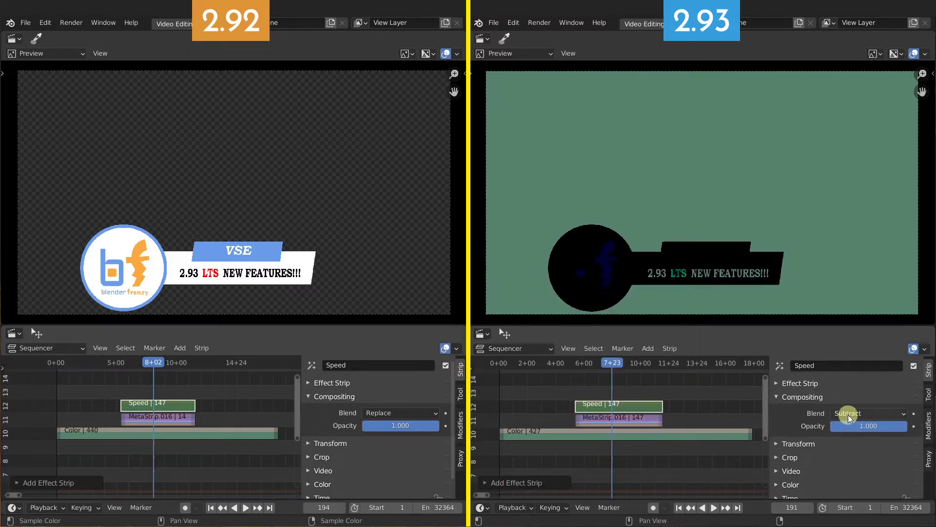
shift+click(639, 417)
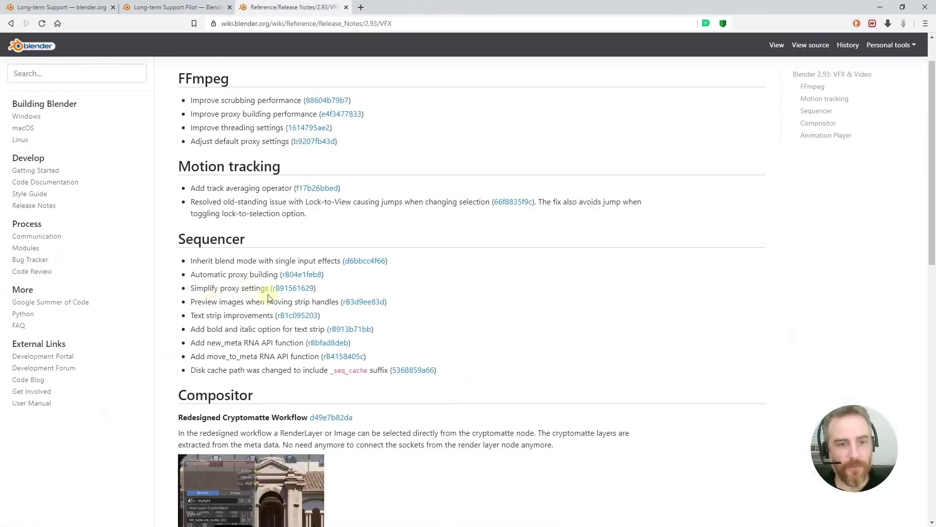
In the browser's 2.93 release notes, open the Simplify proxy settings commit rB91561629 in its own tab and read it.
middle_click(292, 288)
click(385, 7)
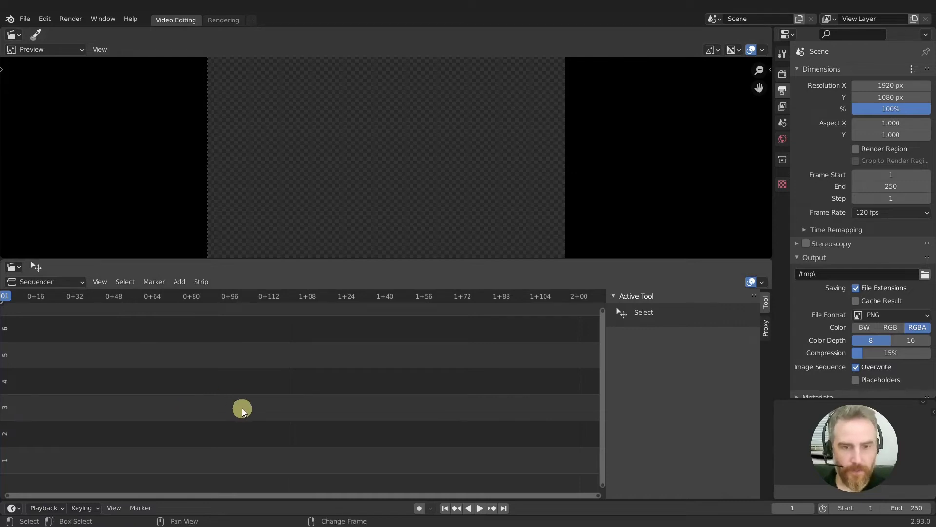
Switch to Blender 2.93, import VID_20210601_184757.mp4 from the MotoG folder into the sequencer, and move the playhead to frame 117.
key(alt+Tab)
drag(396, 276, 197, 393)
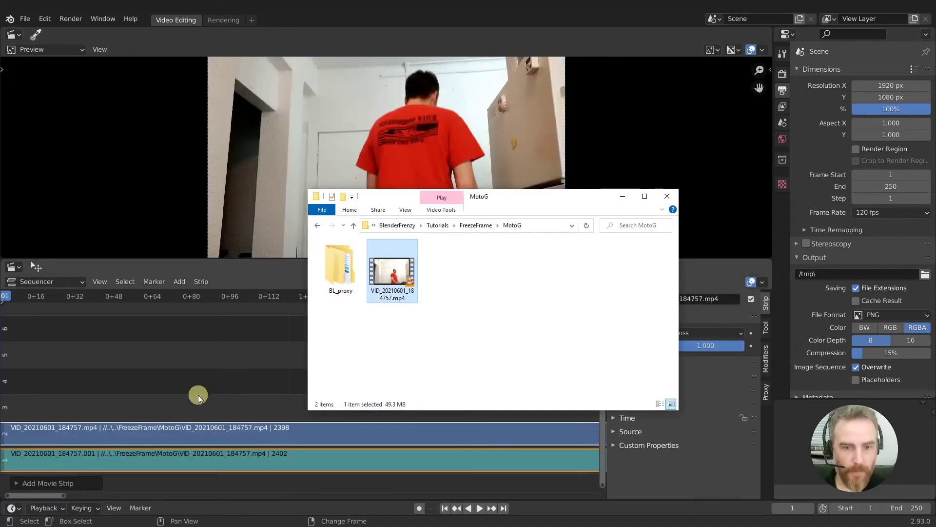
click(340, 279)
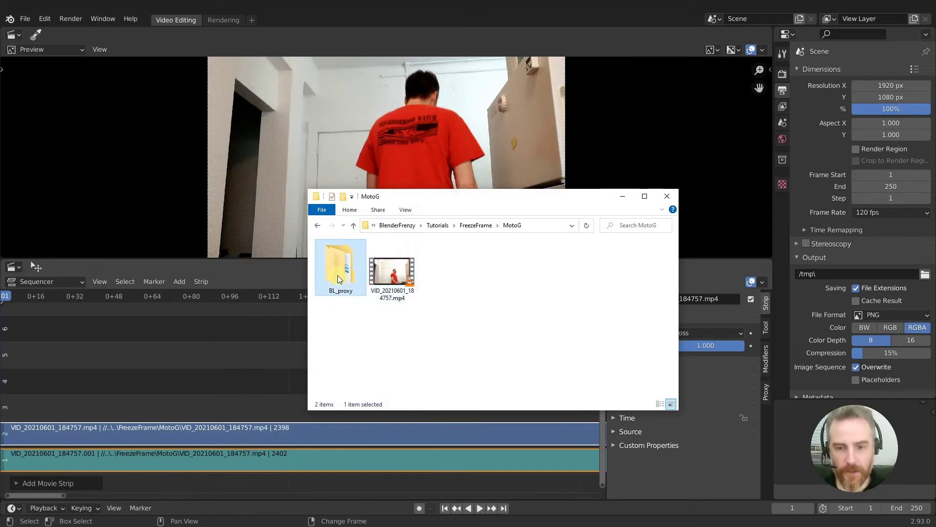
drag(229, 298, 281, 301)
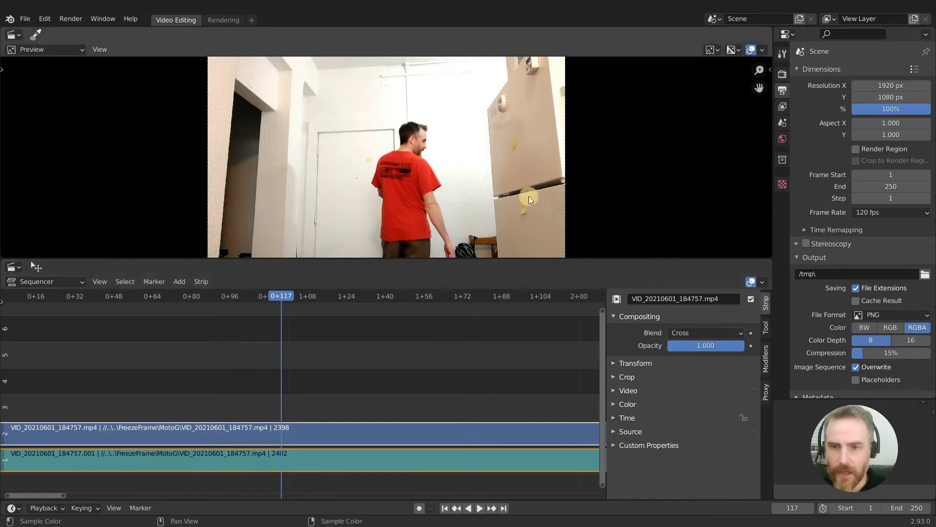
Show the preview's View Settings in Blender 2.93 and examine the Proxy Render Size options.
key(n)
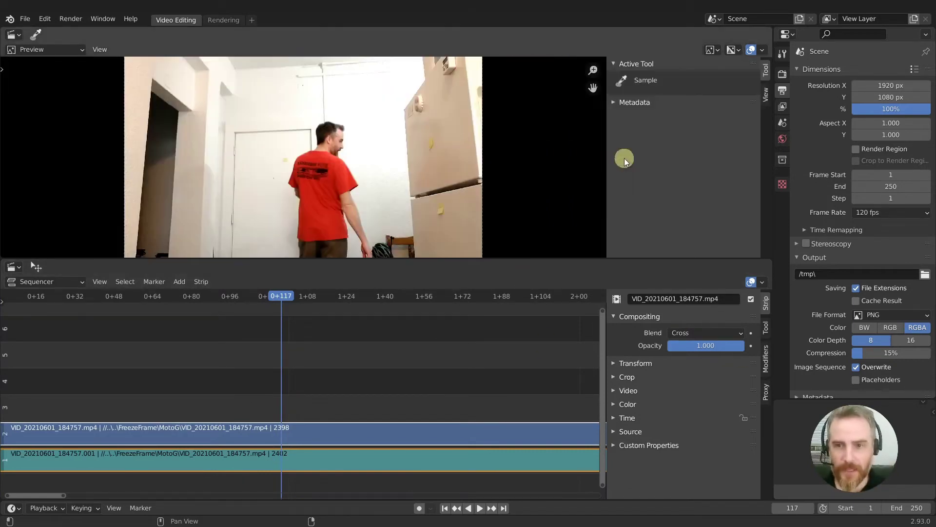
click(769, 97)
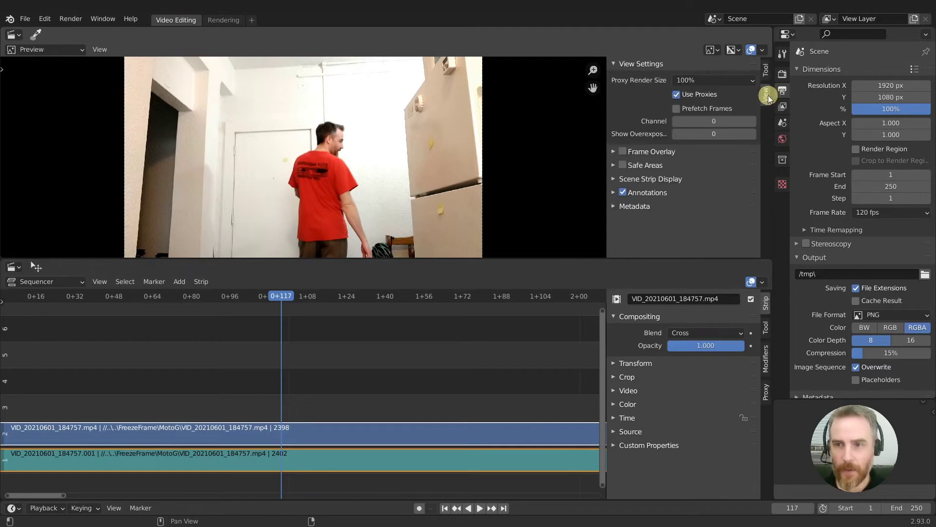
click(700, 81)
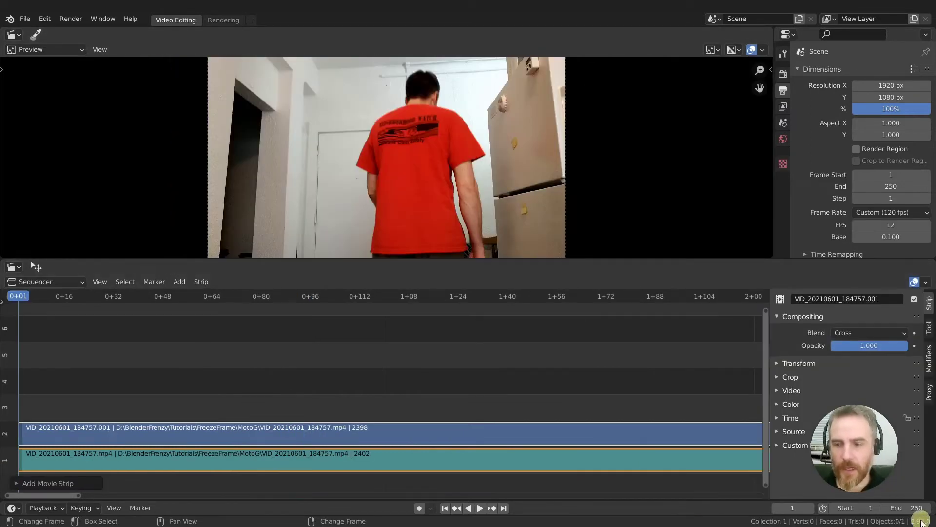
Show the preview's View Settings in Blender 2.92 and compare its Proxy Render Size options with those in Blender 2.93.
key(n)
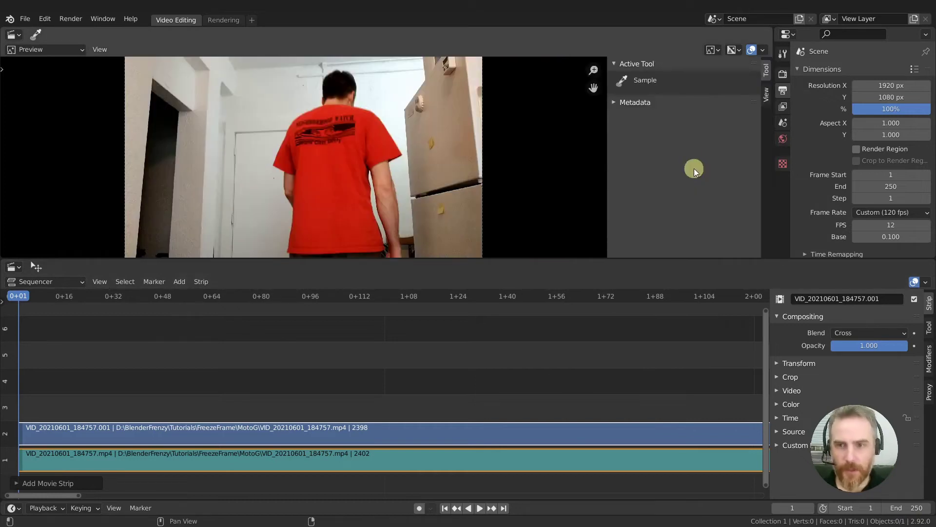
click(766, 96)
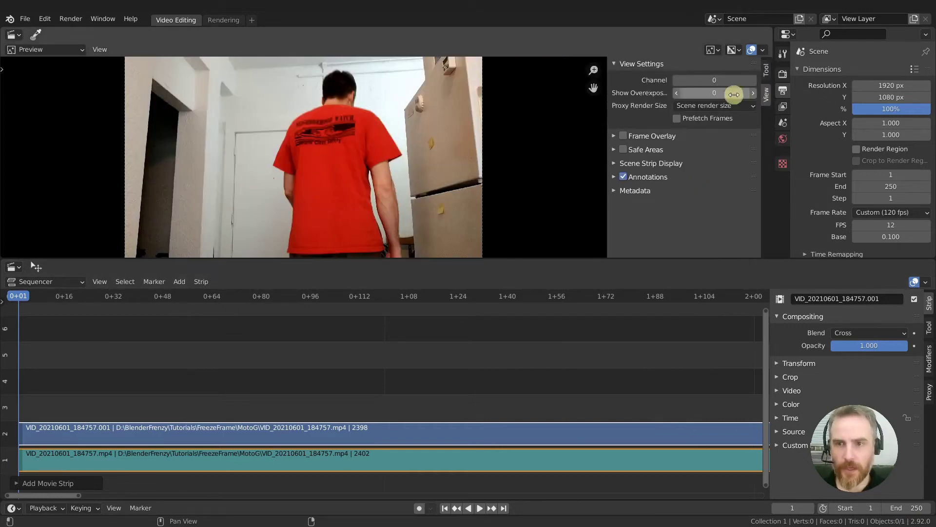
click(729, 105)
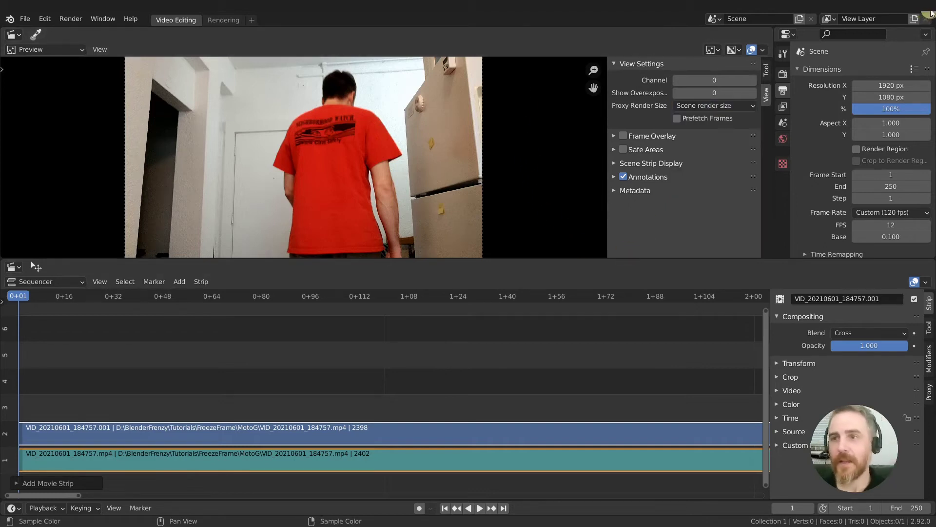
click(932, 13)
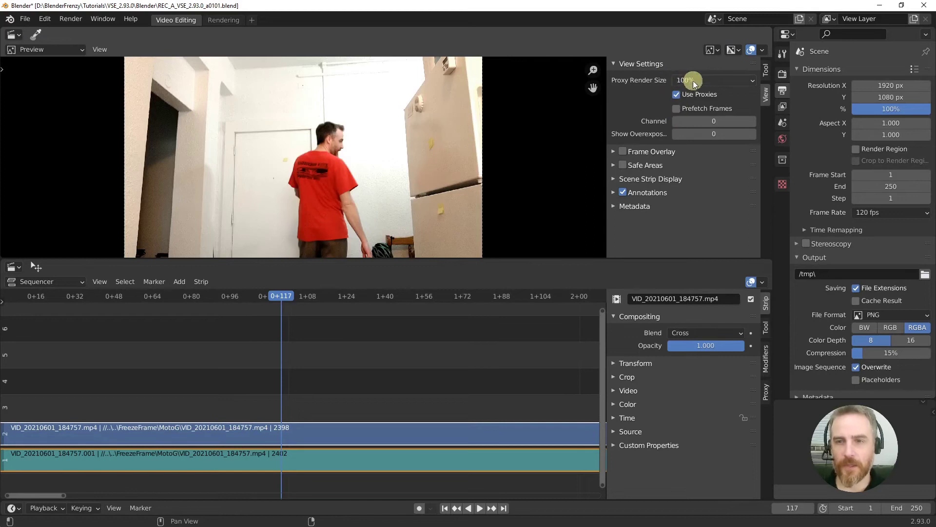
click(693, 80)
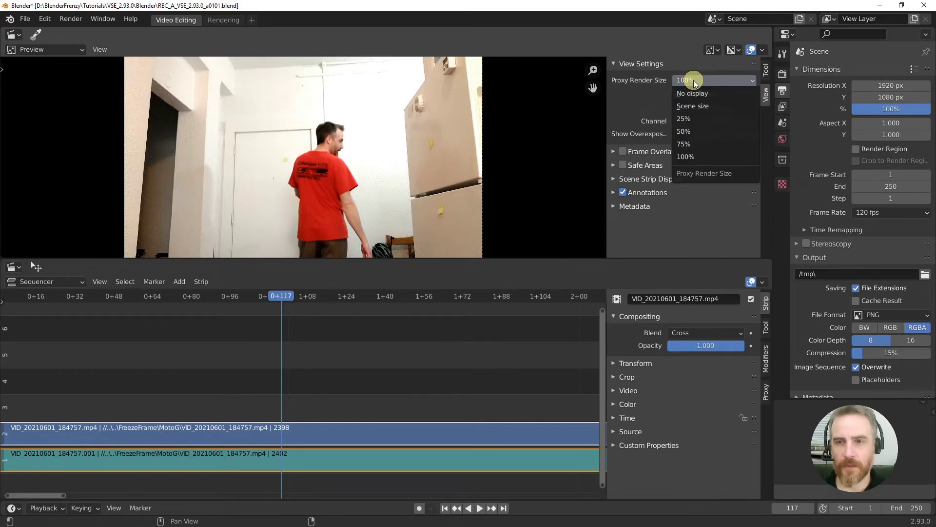
In the browser, close the proxy settings commit and open the "Preview images when moving strip handles" commit from the release notes.
key(alt+Tab)
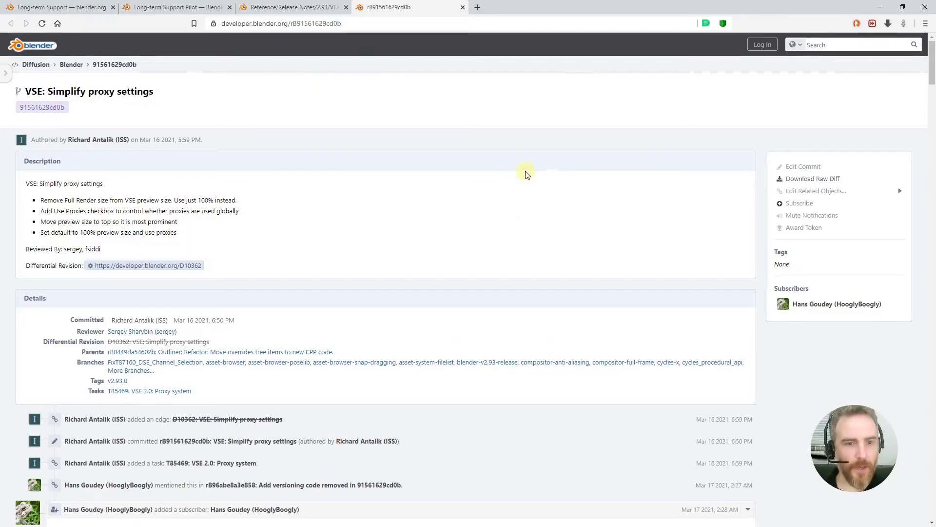
middle_click(398, 5)
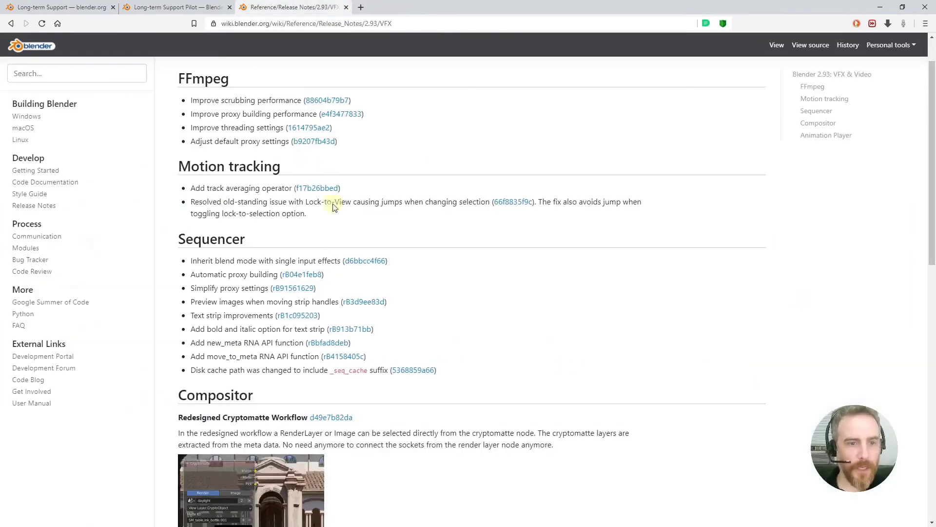
drag(190, 302, 329, 310)
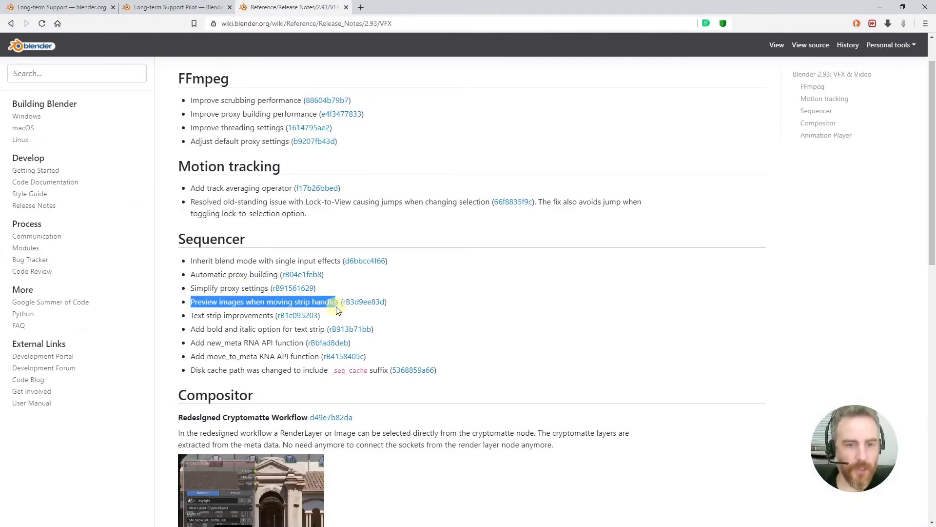
middle_click(366, 303)
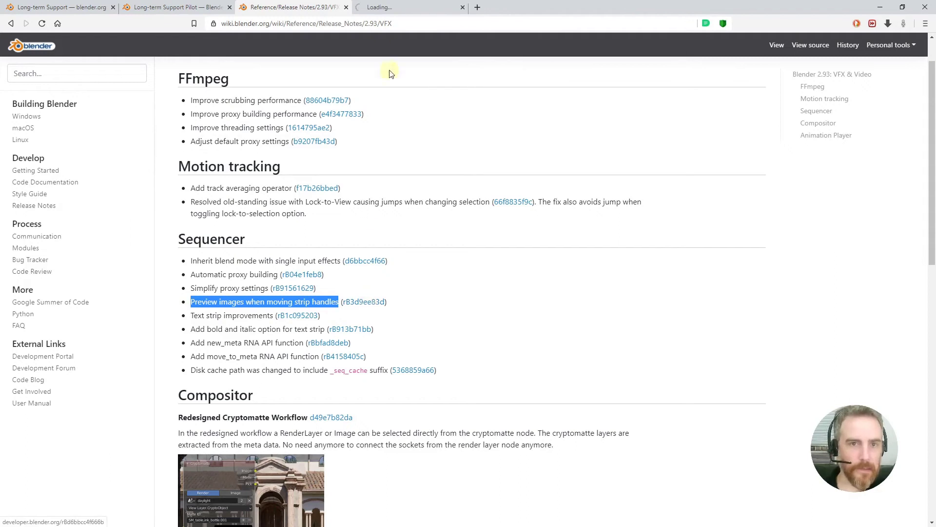
click(391, 8)
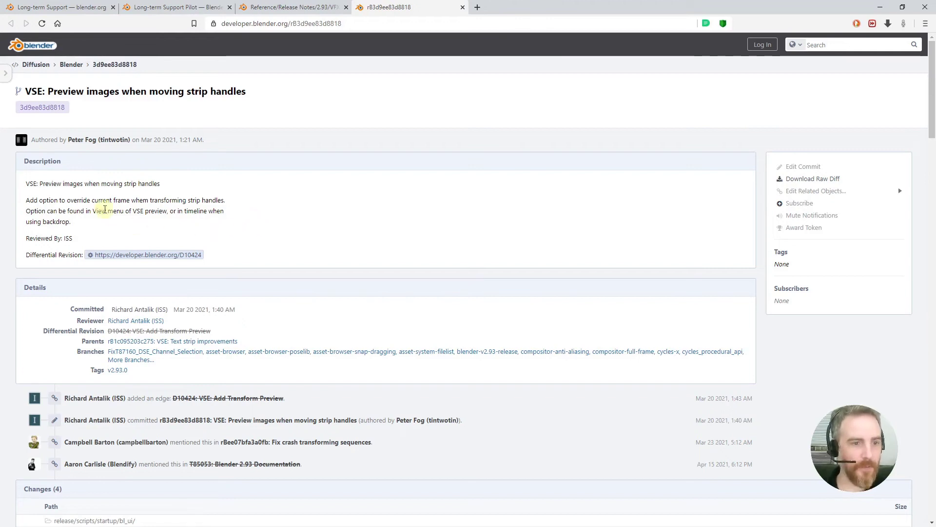
Read in the commit description where the option for previewing strip handle transforms is located.
mouse_move(102, 210)
mouse_down()
mouse_move(146, 219)
mouse_move(117, 213)
mouse_up()
click(136, 219)
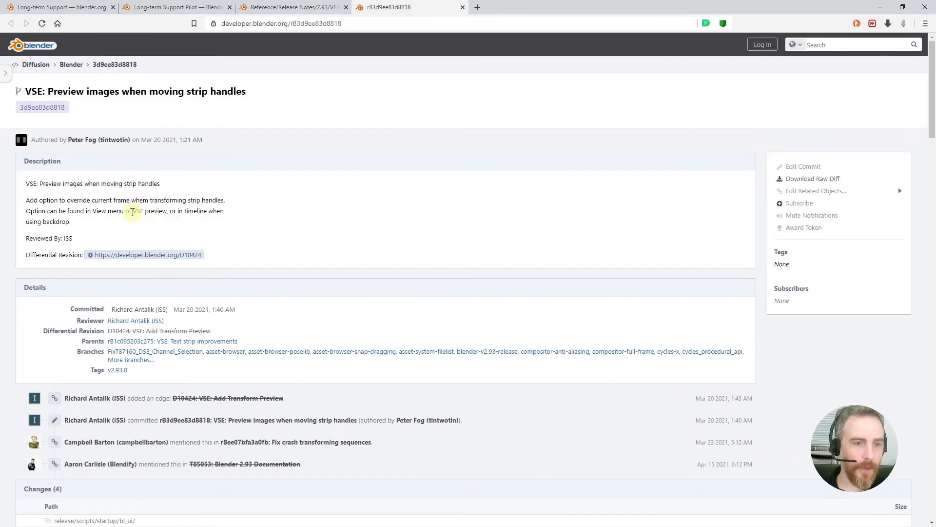
drag(140, 211, 158, 214)
Switch to Blender 2.93 and enable Preview During Transform for the sequencer preview.
key(alt+Tab)
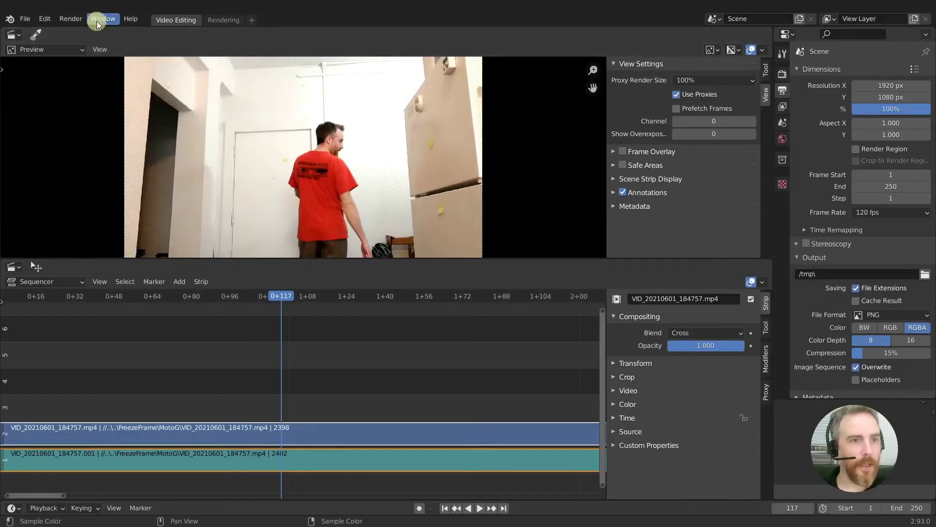
click(100, 49)
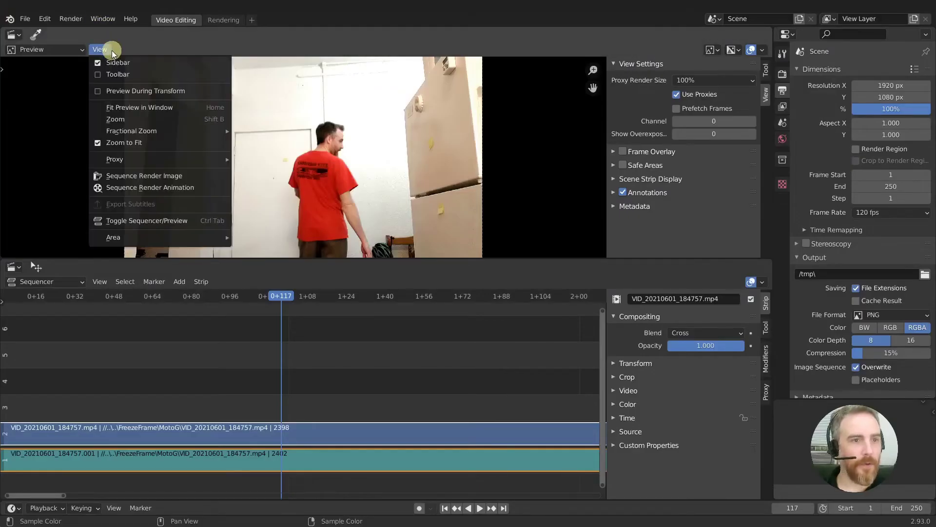
click(101, 91)
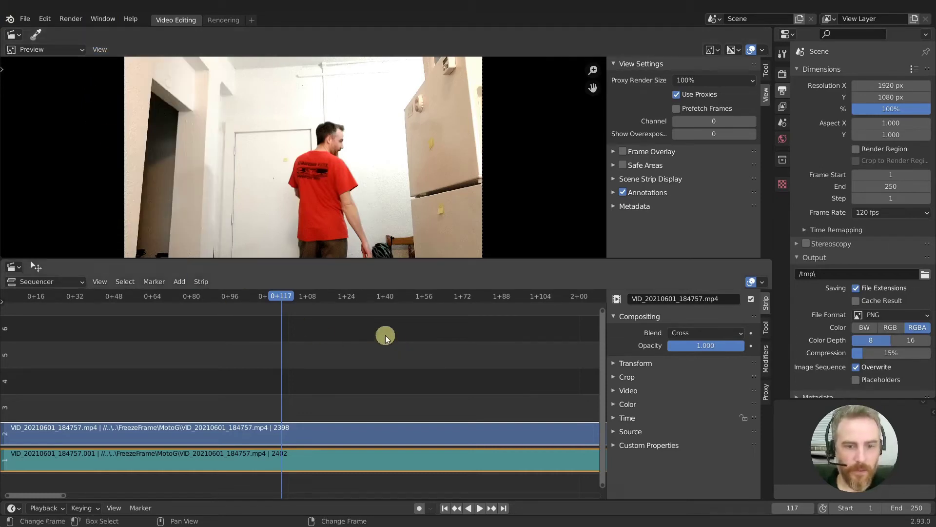
Move the movie and sound strips up three channels to channels 4 and 5, and trim the movie strip's end to 1834 frames.
scroll(423, 350, down, 6)
ctrl+scroll(428, 383, down, 5)
key(g)
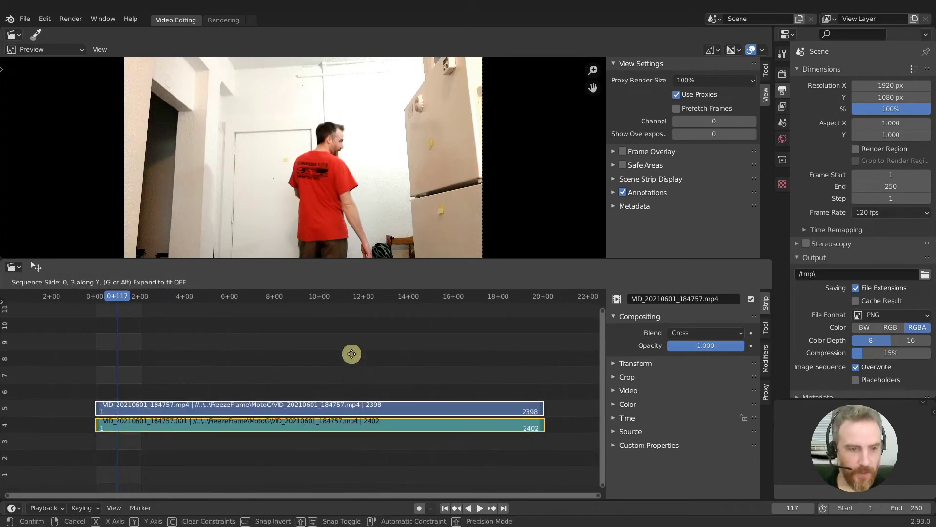
click(352, 354)
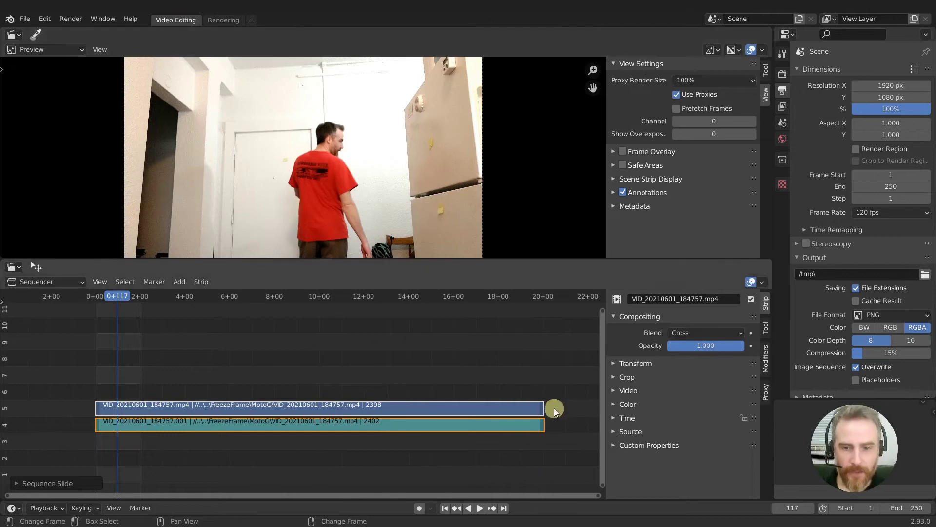
drag(539, 407, 491, 403)
drag(484, 403, 435, 397)
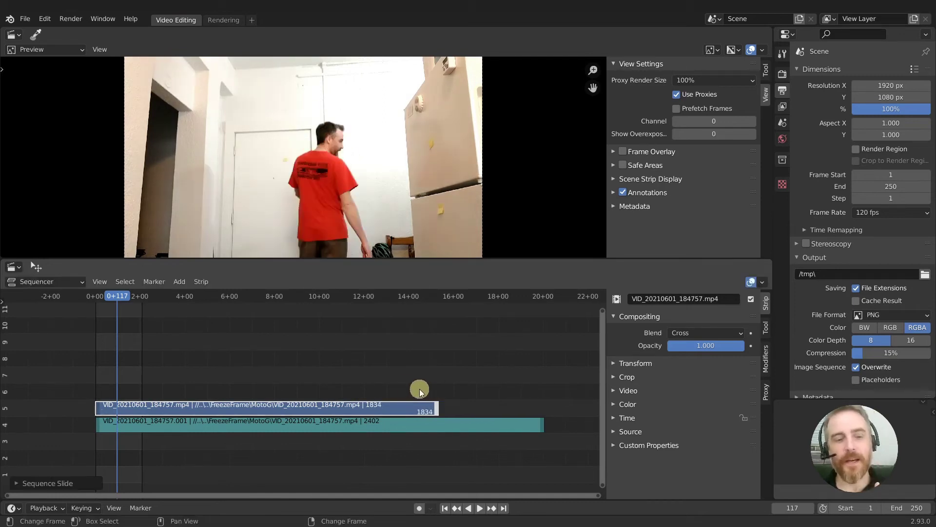
Place the playhead at frame 1005 and split both the movie and sound strips there.
click(282, 296)
shift+click(315, 424)
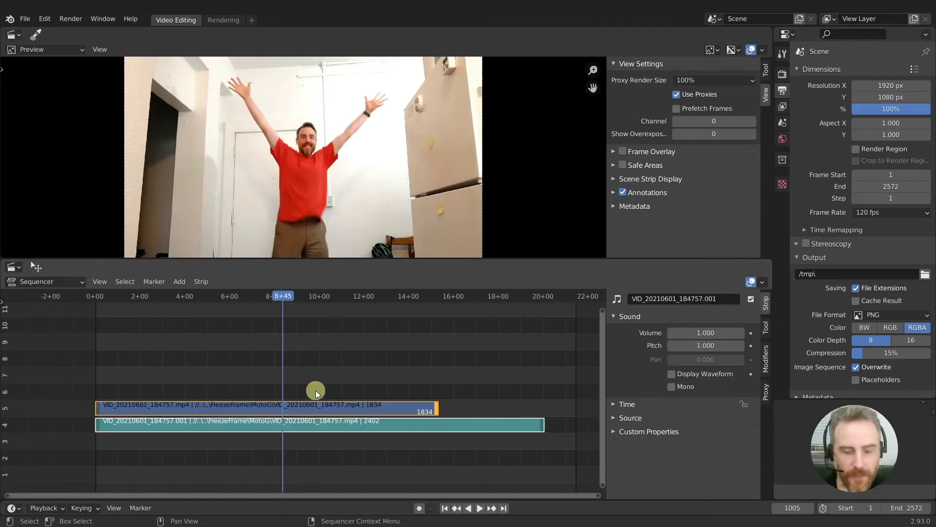
key(k)
Trim the ends of the movie and sound strips before the cut back to a length of 980 frames.
ctrl+middle_drag(334, 390, 390, 347)
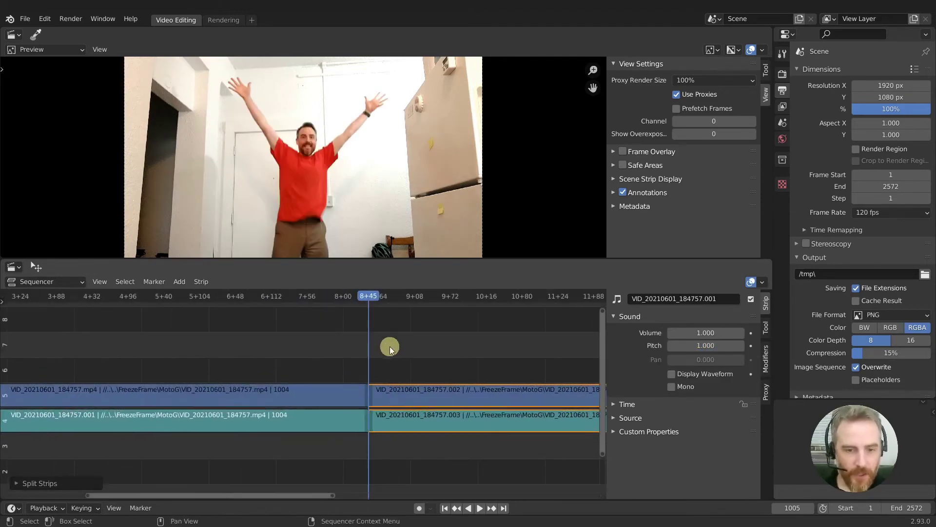
shift+click(364, 393)
key(g)
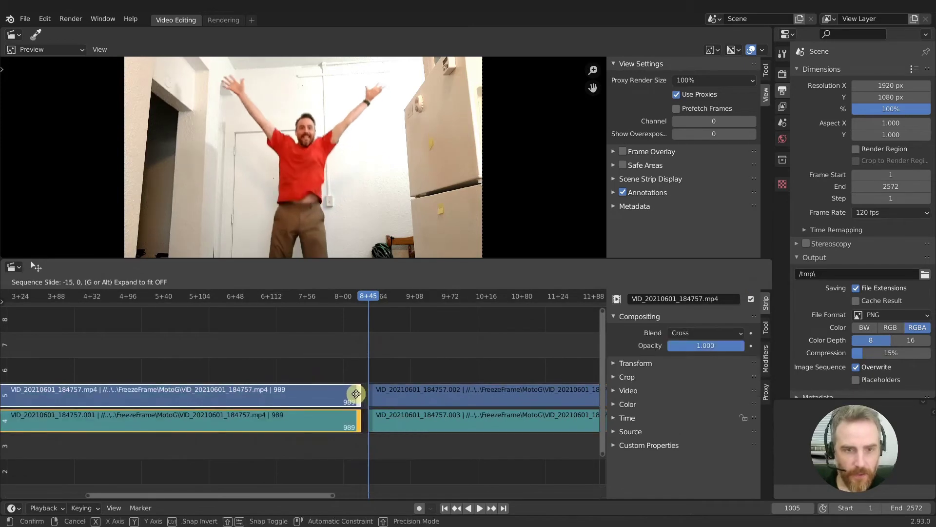
click(352, 393)
Trim the movie and sound strips after the cut to start at frame 1073, and shorten the pair before it to 917 frames.
alt+click(370, 391)
key(g)
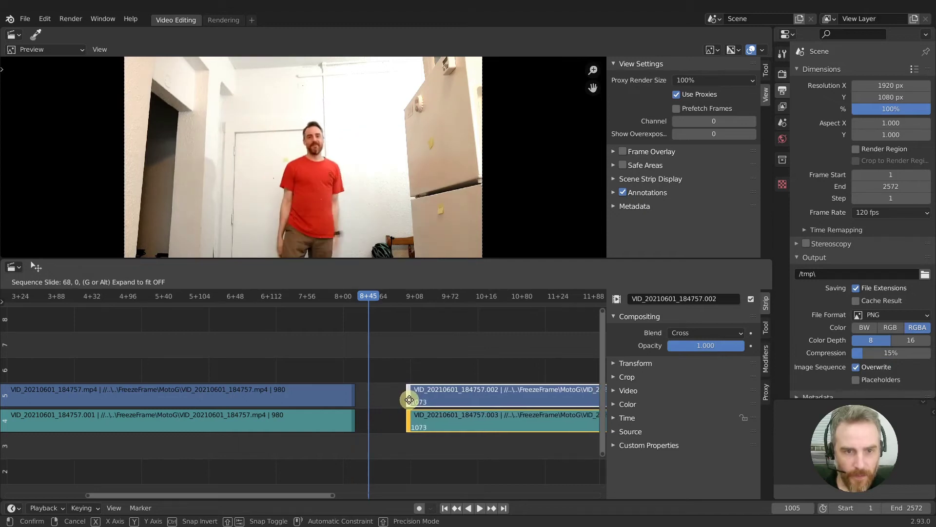
click(409, 400)
alt+click(353, 393)
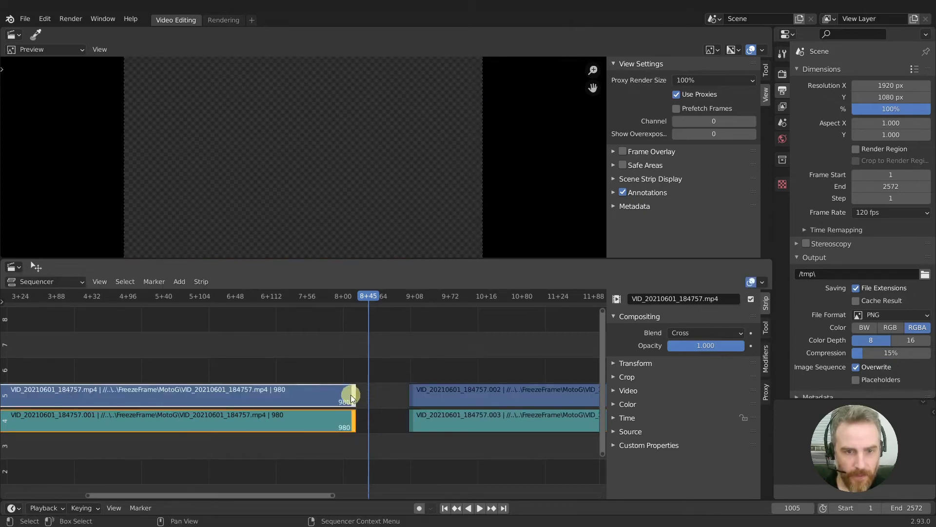
key(g)
click(316, 399)
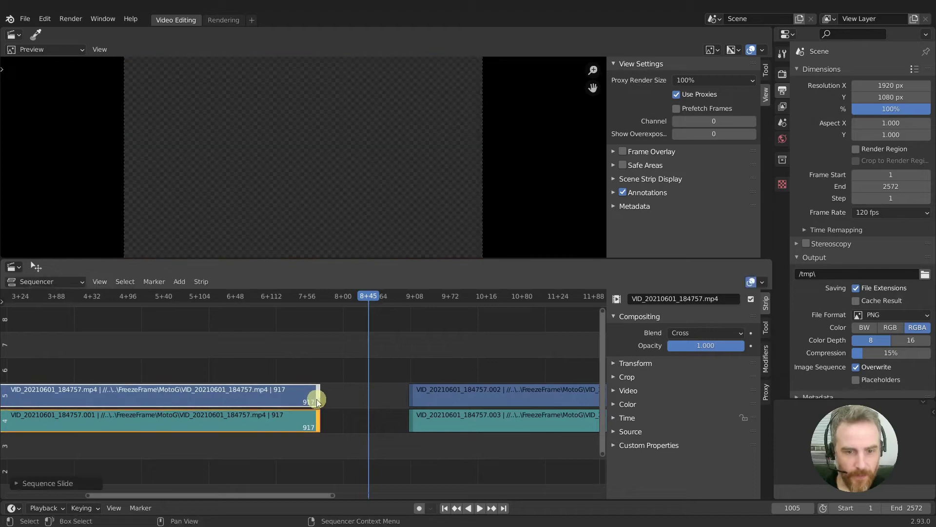
Slide the movie and sound strips after the gap back against the first pair, and place the playhead at frame 917.
ctrl+click(428, 455)
key(g)
click(313, 401)
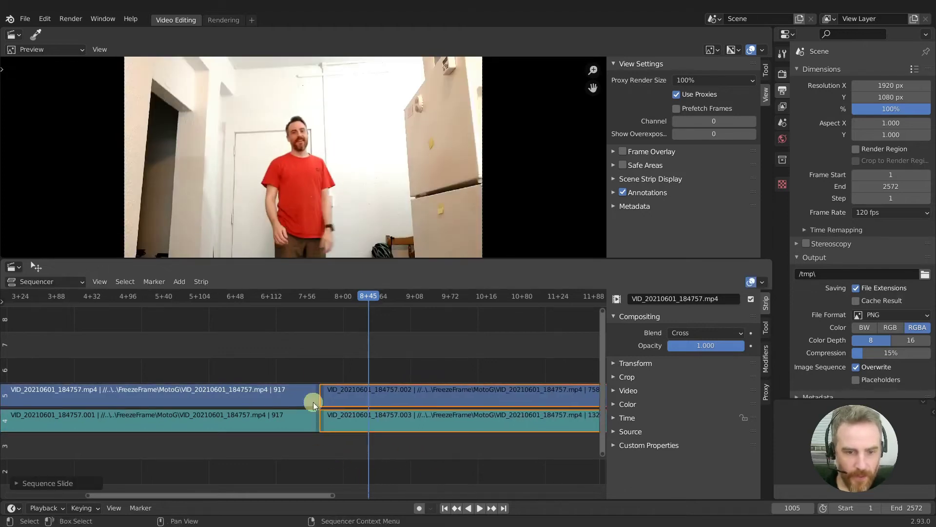
drag(302, 296, 319, 310)
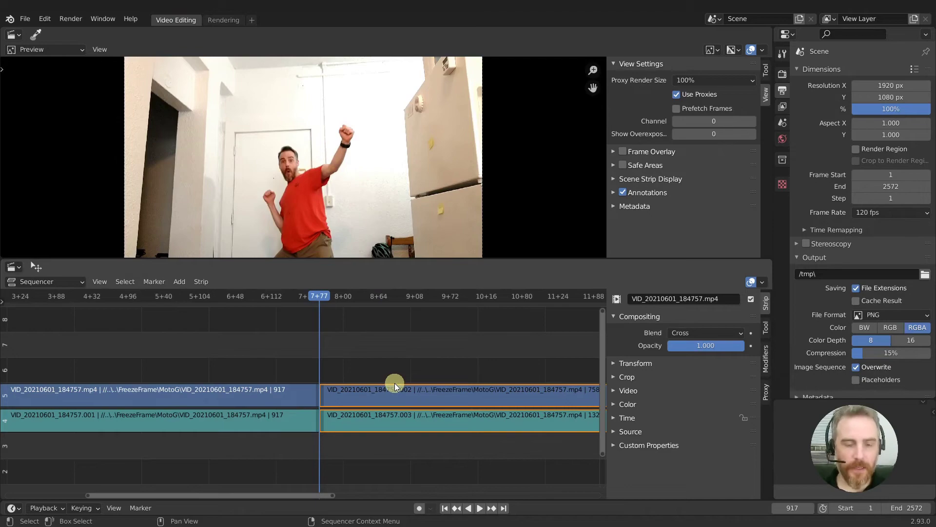
Switch to the browser, close the strip handle preview commit and open the Text strip improvements commit from the Sequencer release notes.
key(alt+Tab)
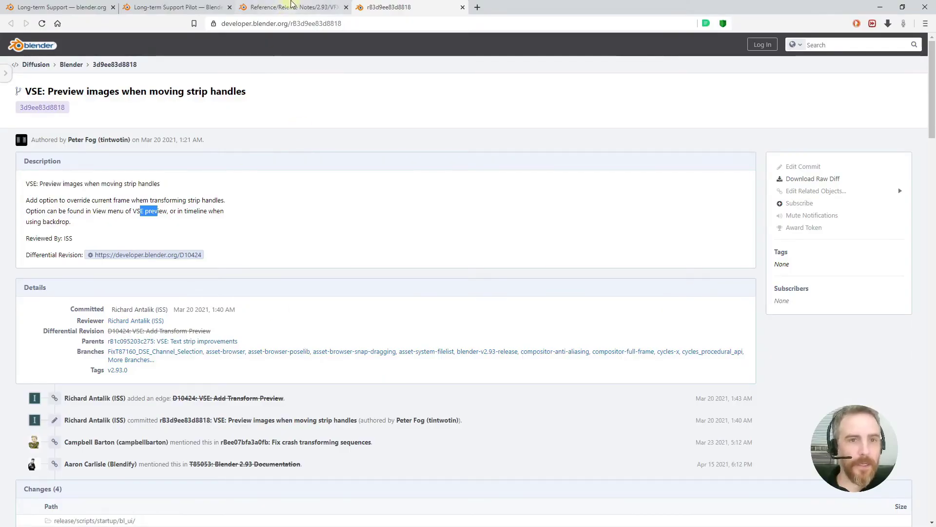
click(463, 7)
drag(193, 315, 260, 318)
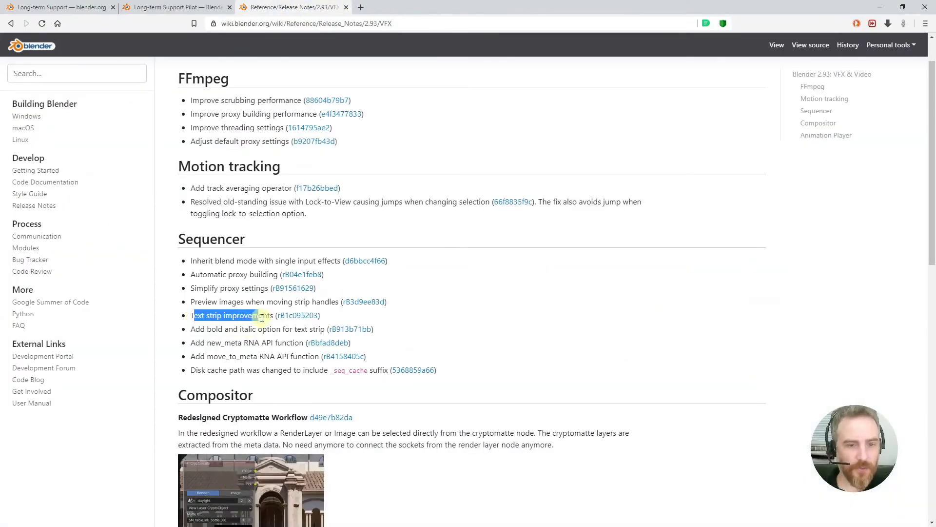
middle_click(297, 315)
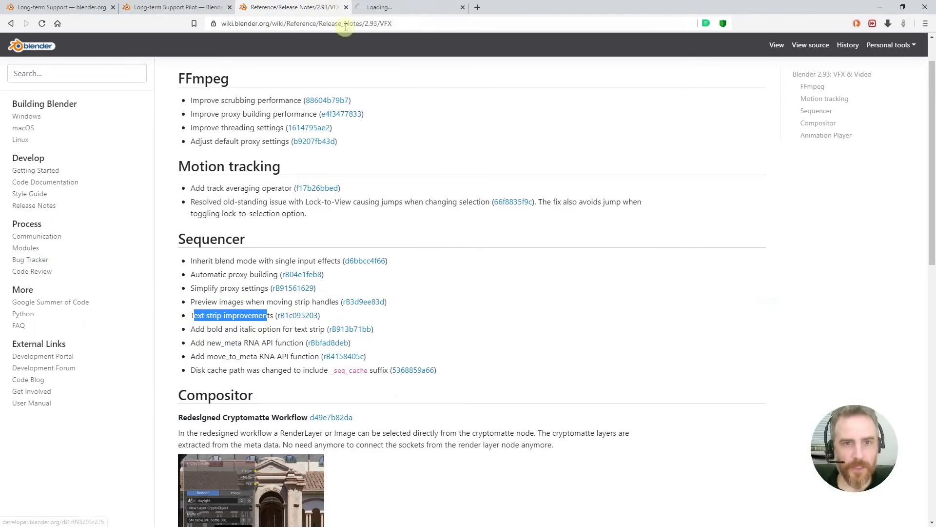
click(382, 9)
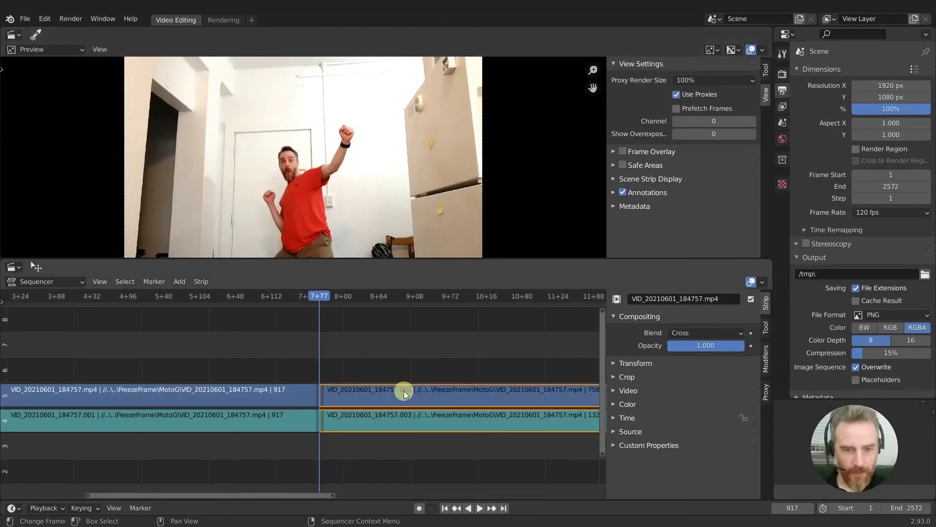
Switch to Blender, add a Text strip at frame 917 on channel 6 and enable its background box.
key(shift+a)
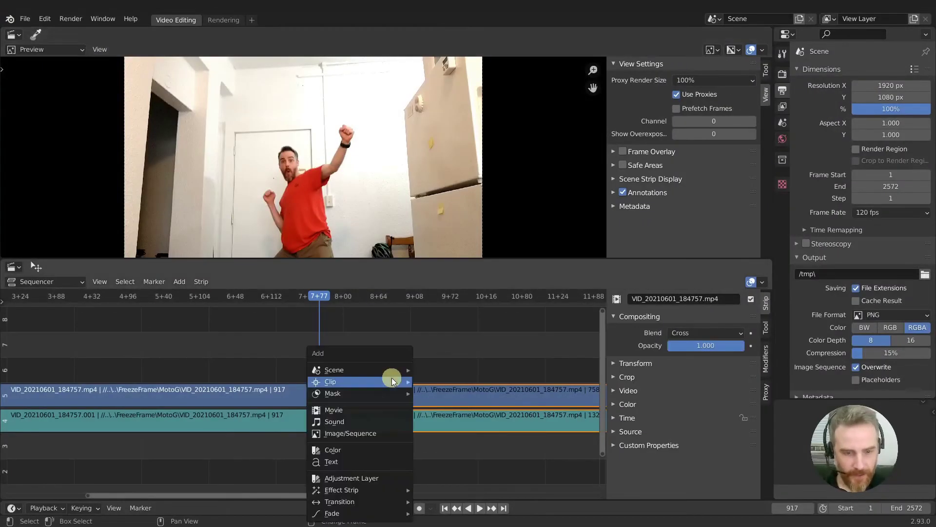
click(361, 458)
key(g)
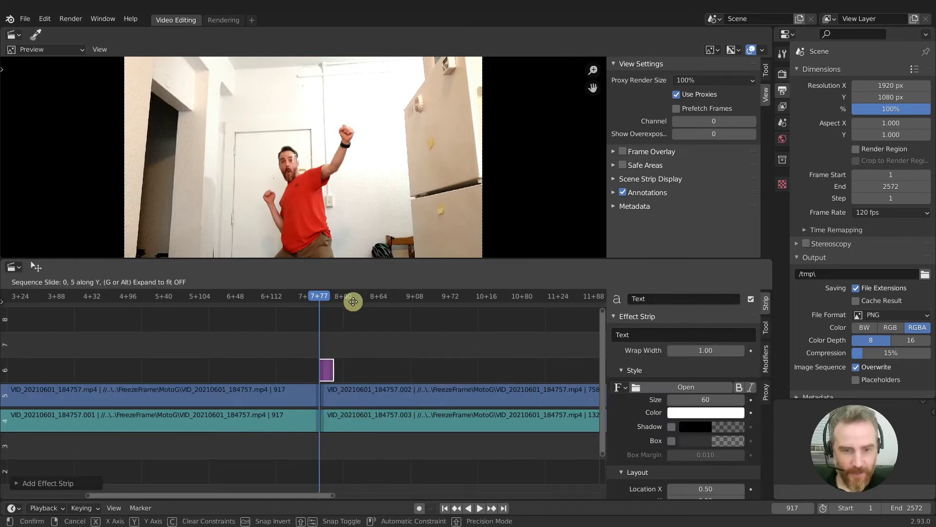
click(349, 287)
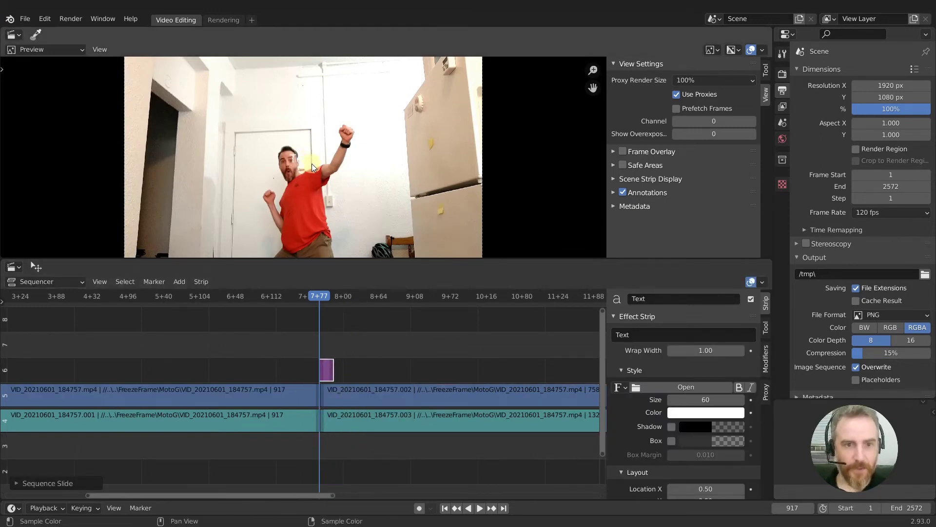
scroll(312, 162, up, 7)
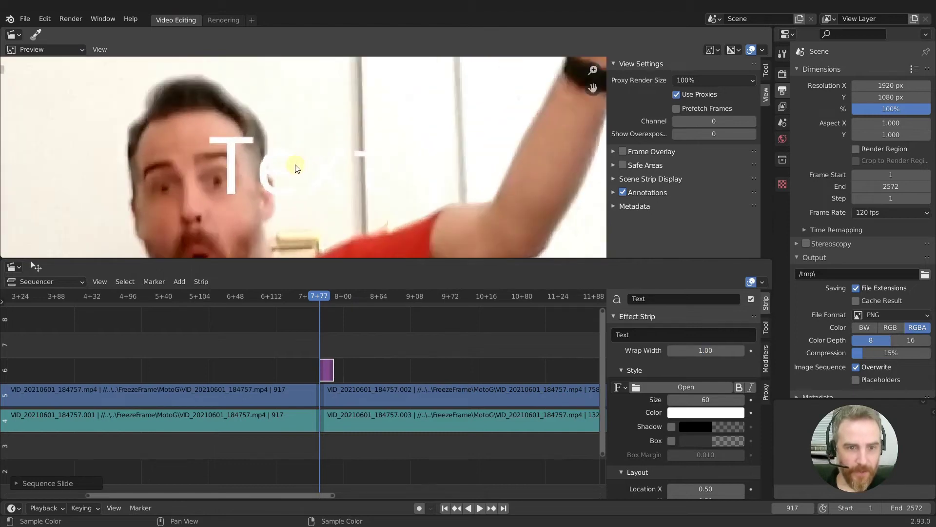
scroll(295, 168, down, 7)
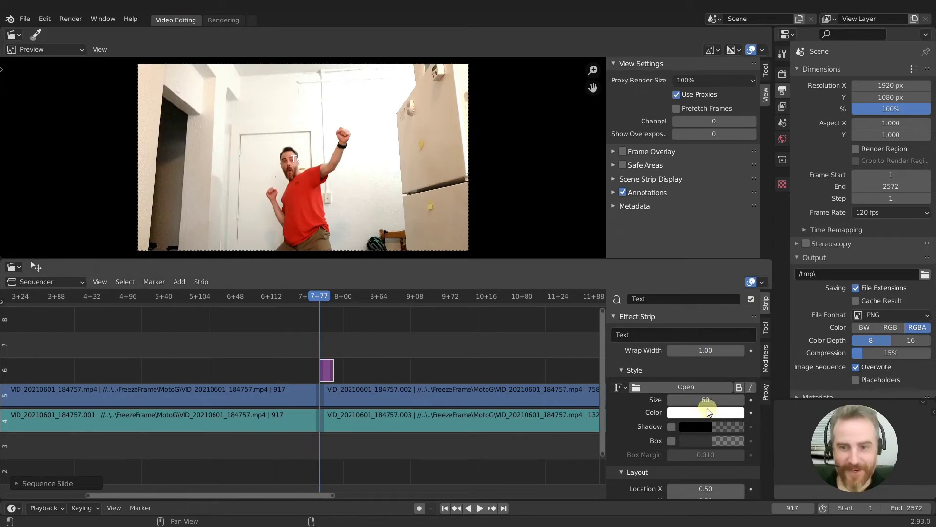
click(672, 440)
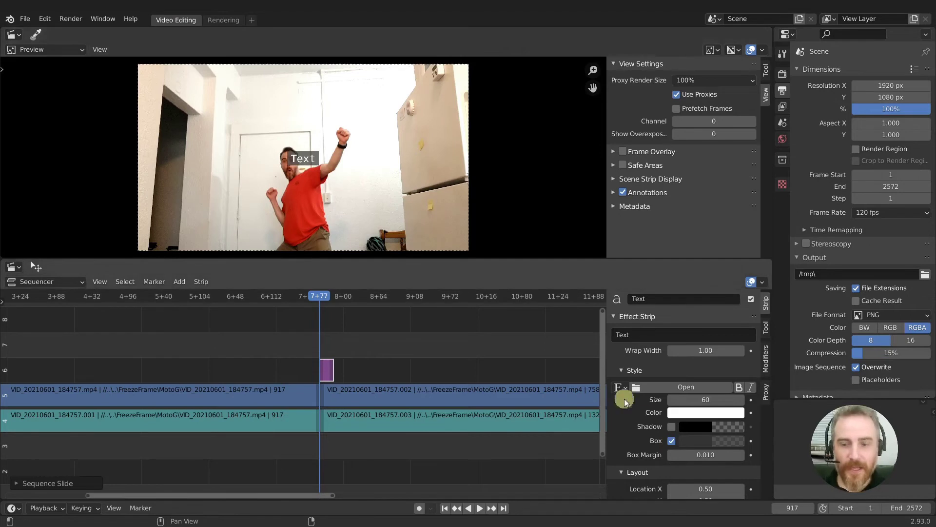
click(703, 440)
drag(741, 427, 721, 423)
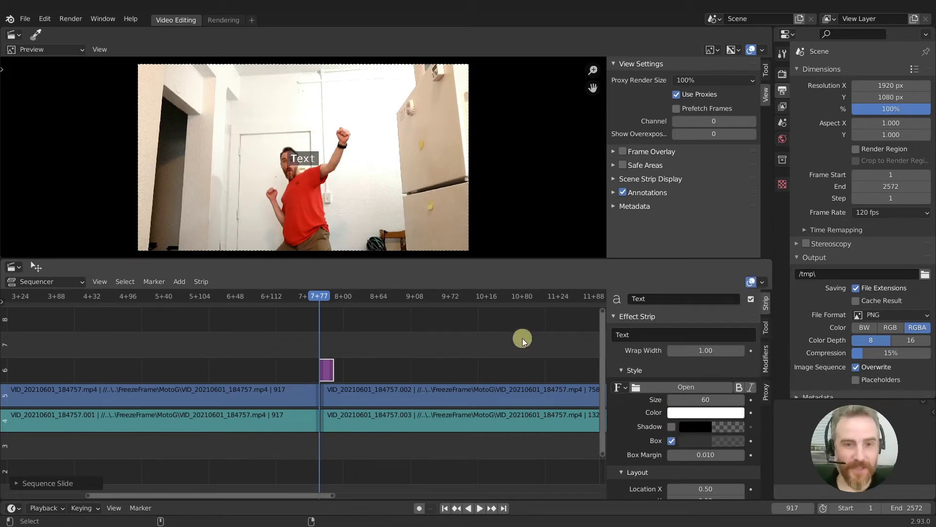
Review the commit's list of text strip improvements in the browser, and check the text's X location in Blender.
key(alt+Tab)
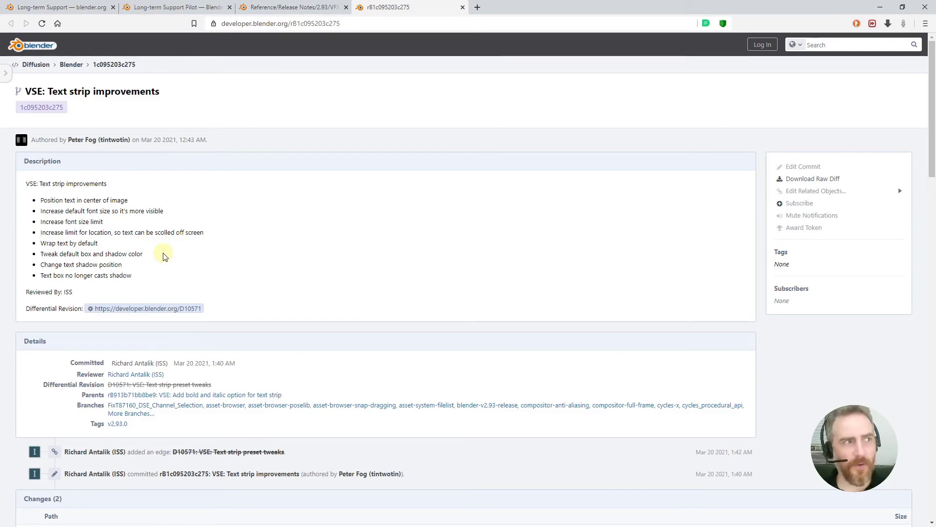
key(alt+Tab)
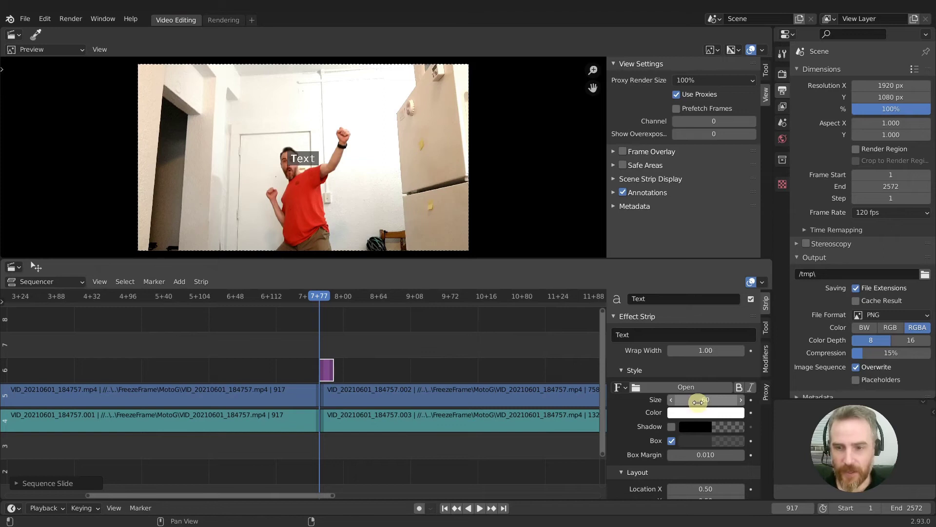
scroll(698, 402, down, 5)
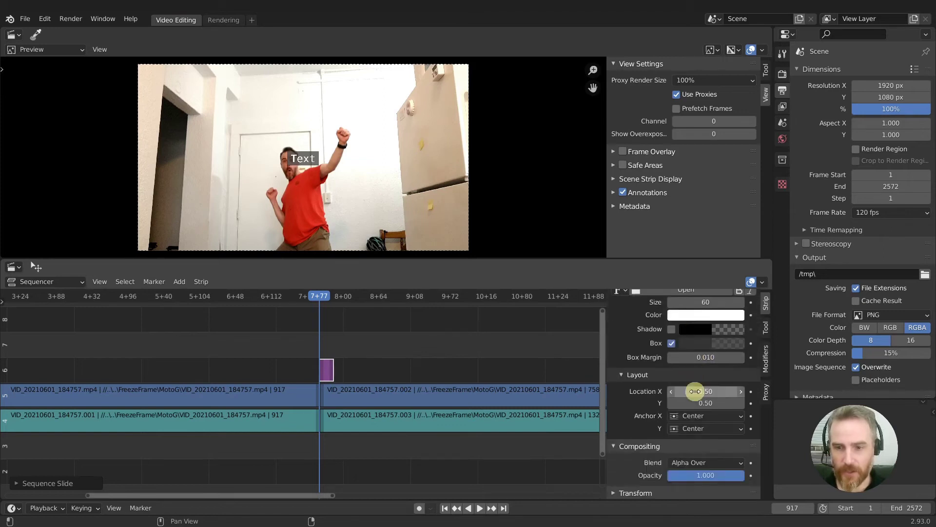
mouse_move(700, 392)
mouse_down()
mouse_move(783, 387)
mouse_move(796, 397)
mouse_move(674, 393)
mouse_move(701, 391)
mouse_up()
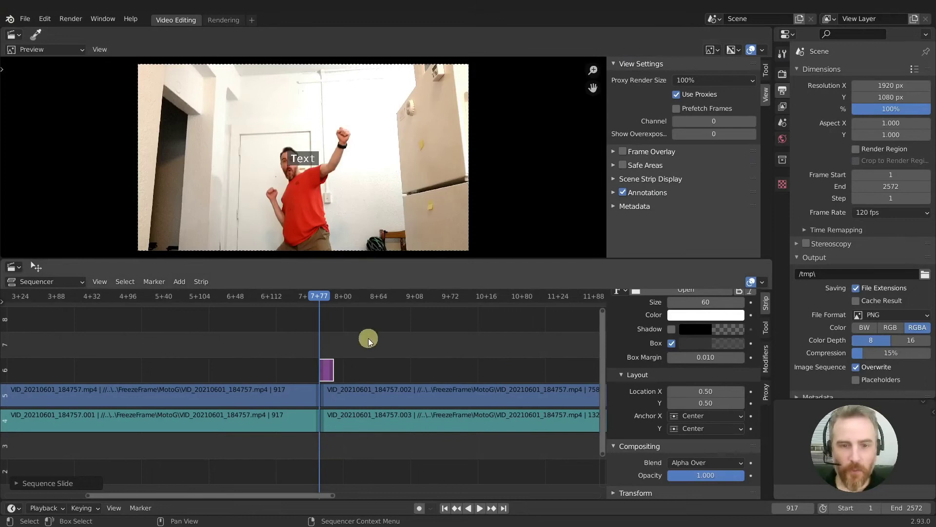
Change the strip's text to "What is the current situation for the wrapping in the Blender text box?".
scroll(662, 320, up, 5)
click(650, 335)
text(W)
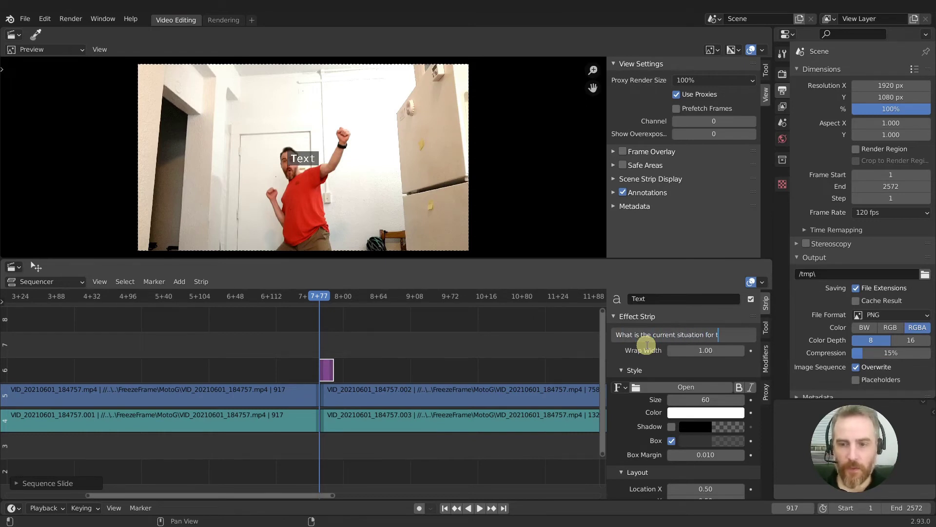
text(ping in)
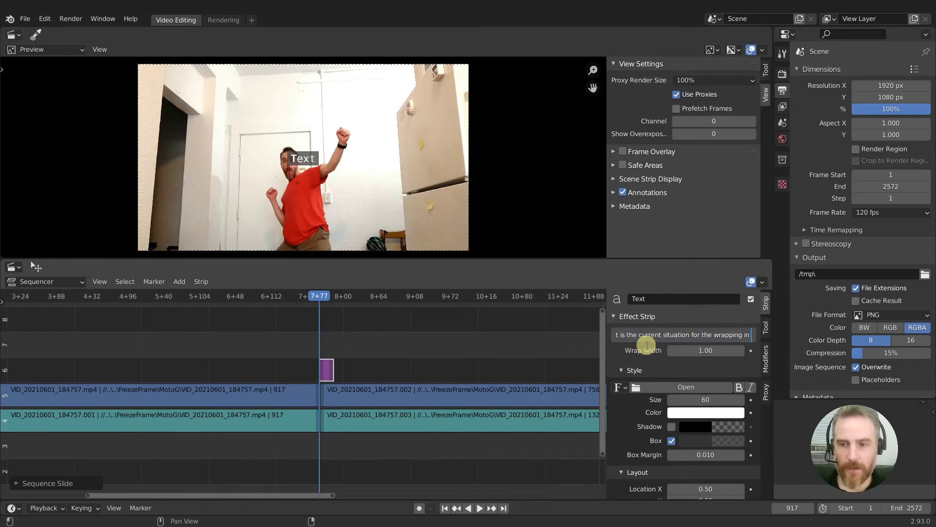
text( the blender text box)
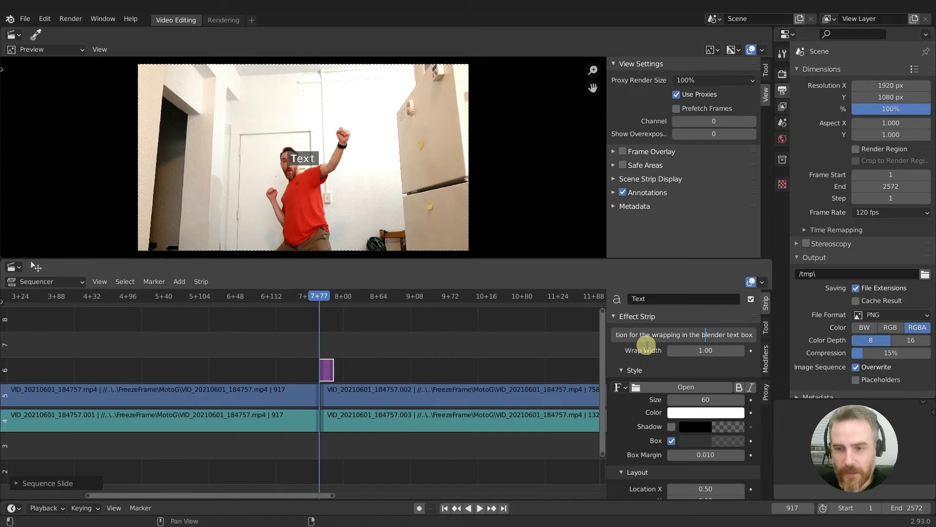
key(BackSpace)
text(B)
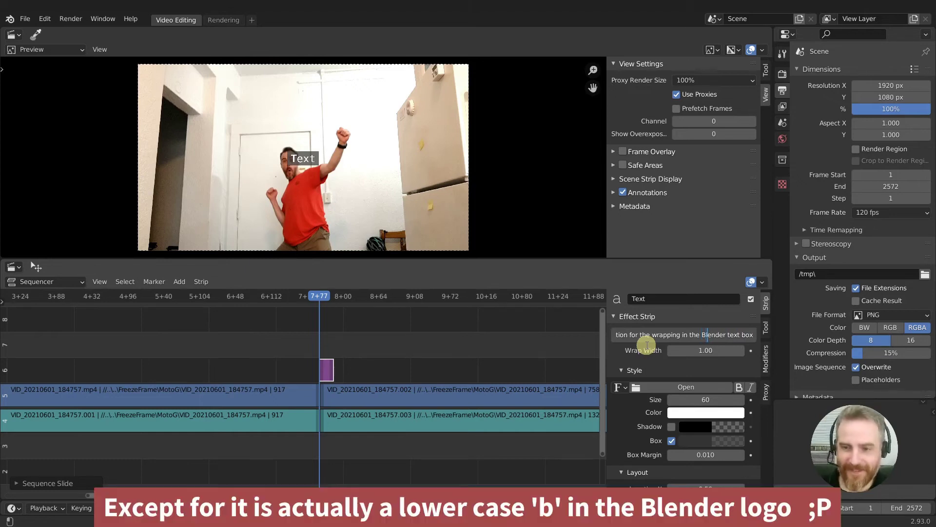
key(Return)
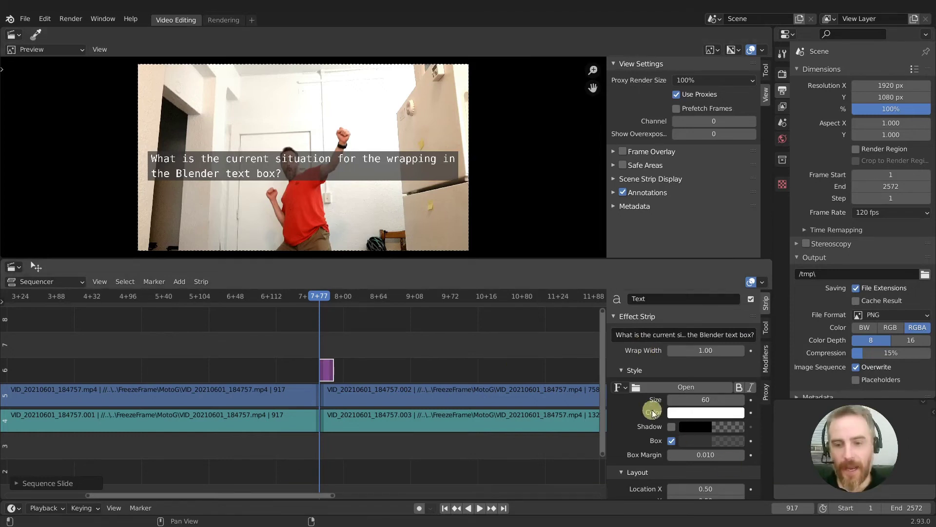
Set the text strip's wrap width to 0.33.
scroll(697, 456, down, 5)
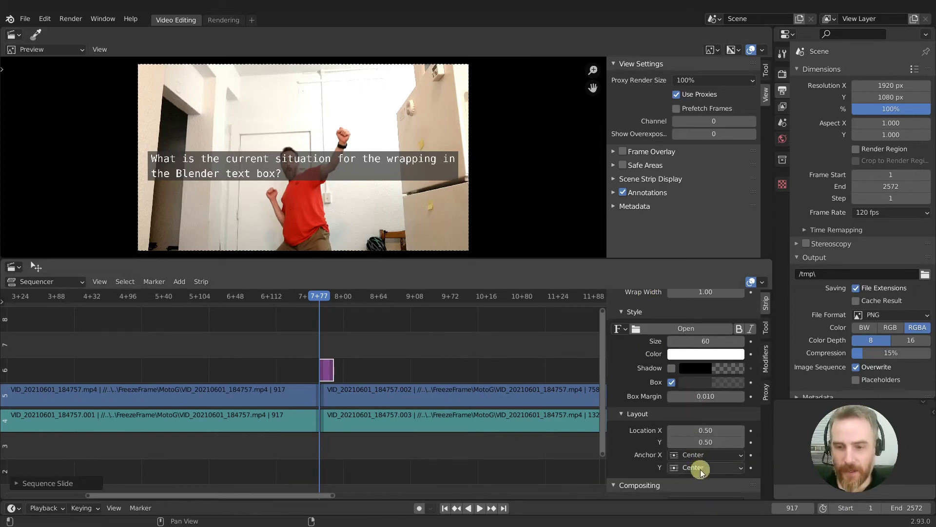
scroll(697, 453, up, 3)
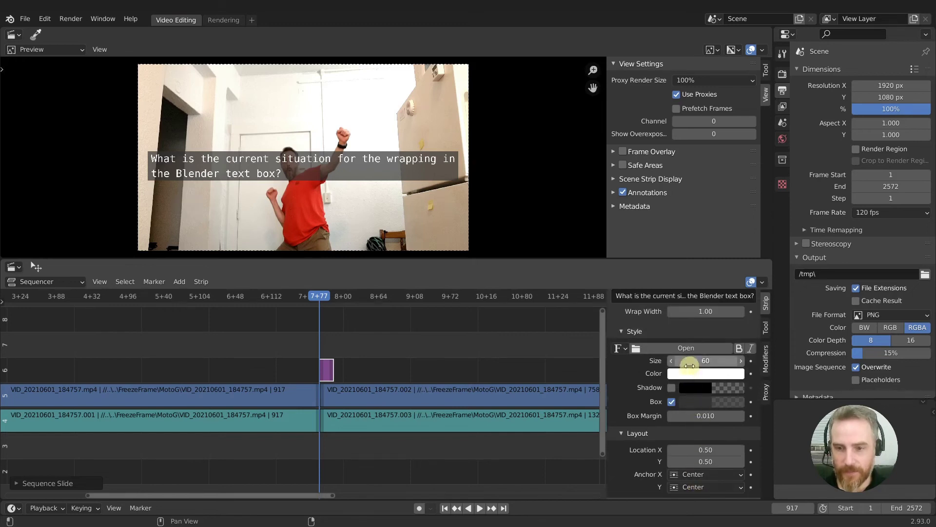
scroll(694, 349, up, 2)
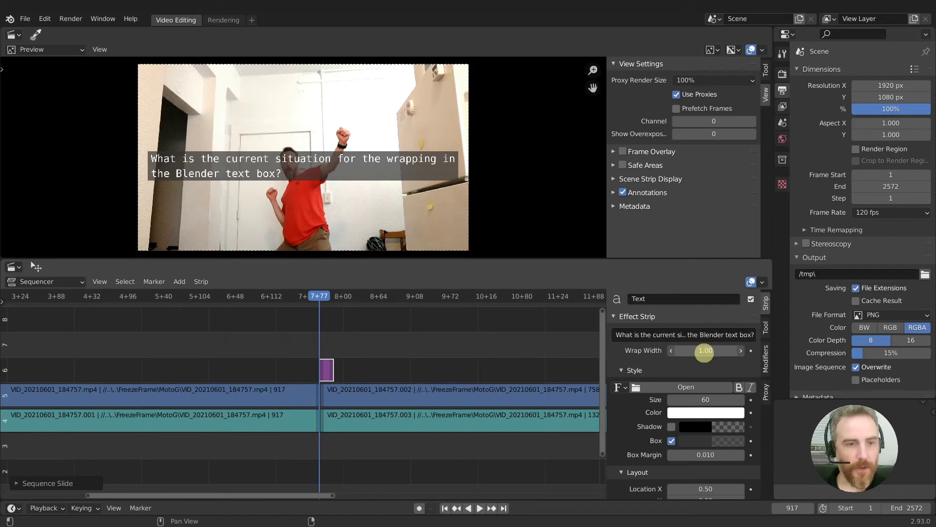
drag(712, 353, 671, 349)
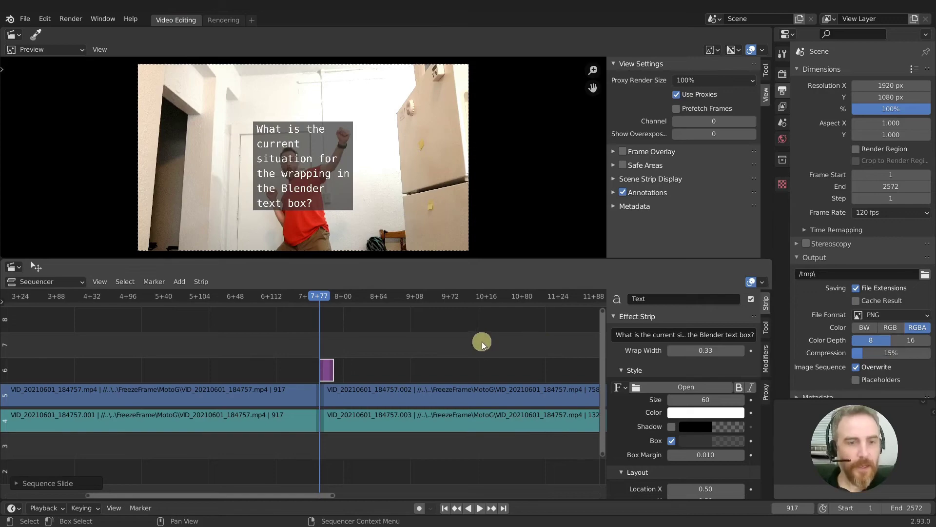
Read the commit's notes on the default box and shadow color in the browser, and return to Blender.
key(alt+Tab)
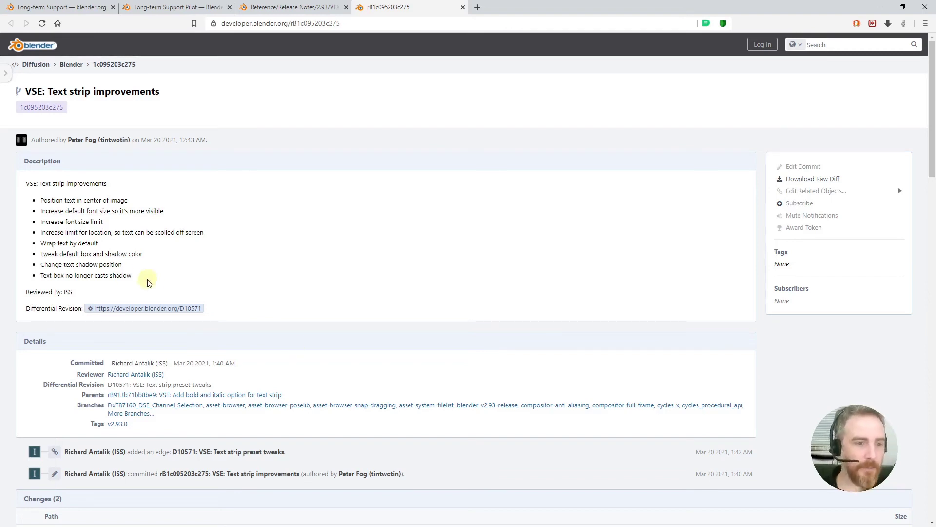
drag(51, 254, 100, 254)
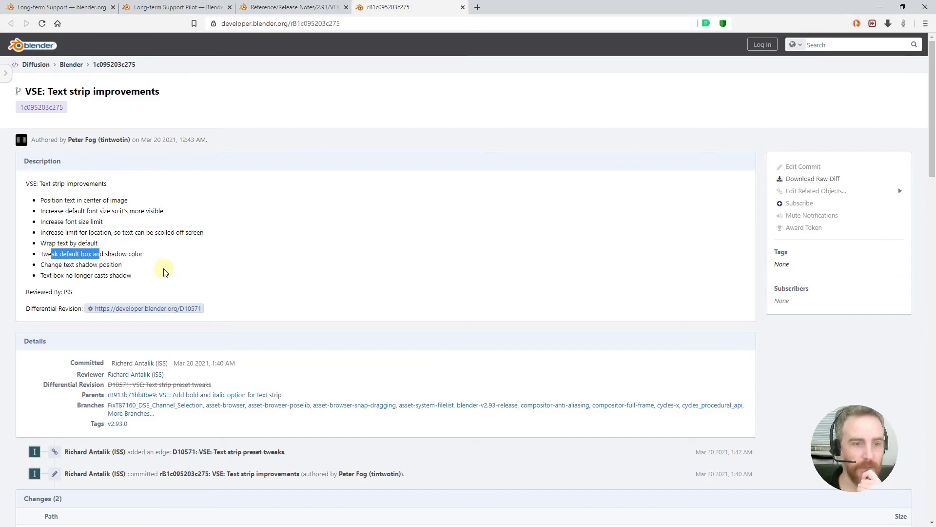
key(alt+Tab)
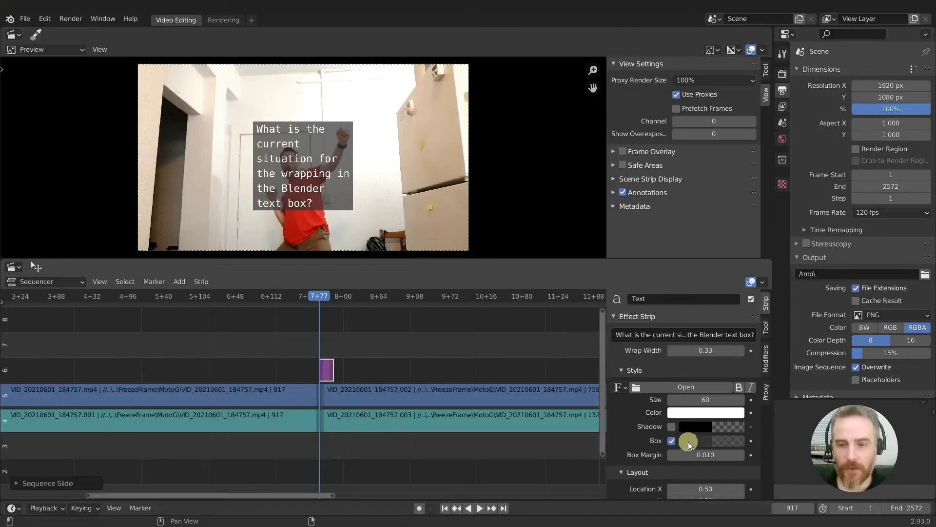
Turn off the text's background box and open the shadow color for inspection.
click(692, 426)
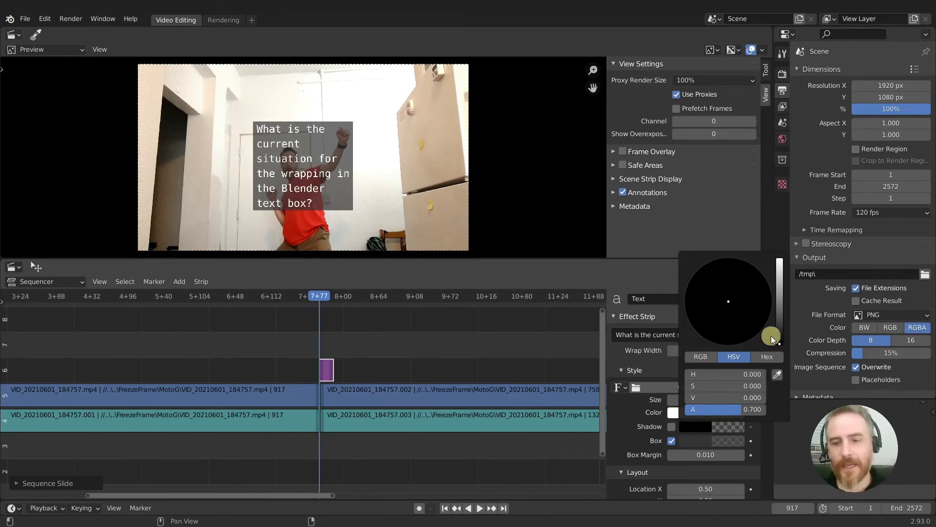
click(671, 441)
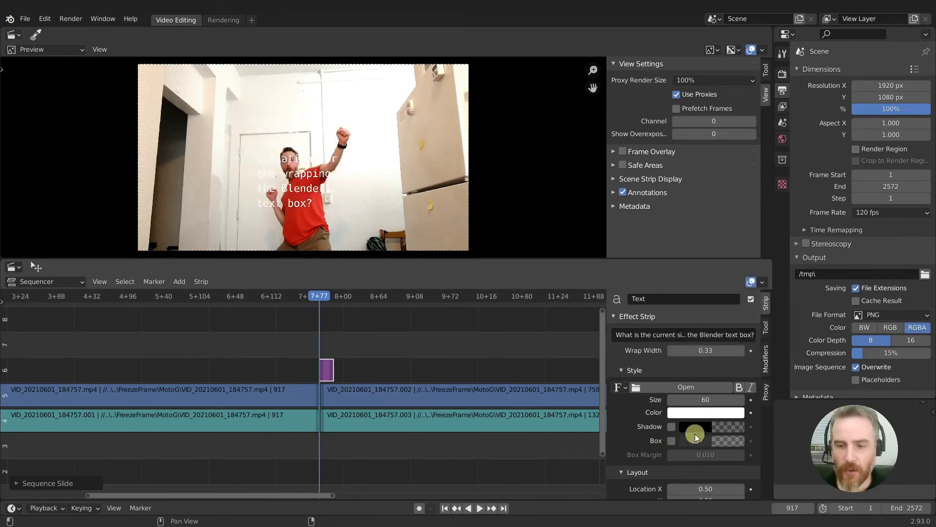
click(702, 426)
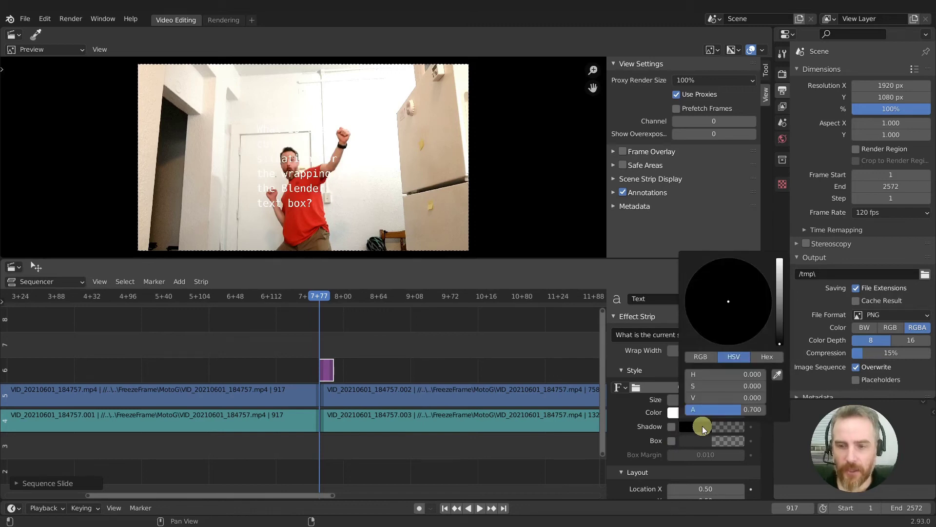
Turn on the text's shadow, and check the commit's note on the changed text shadow position in the browser before returning to Blender.
click(674, 427)
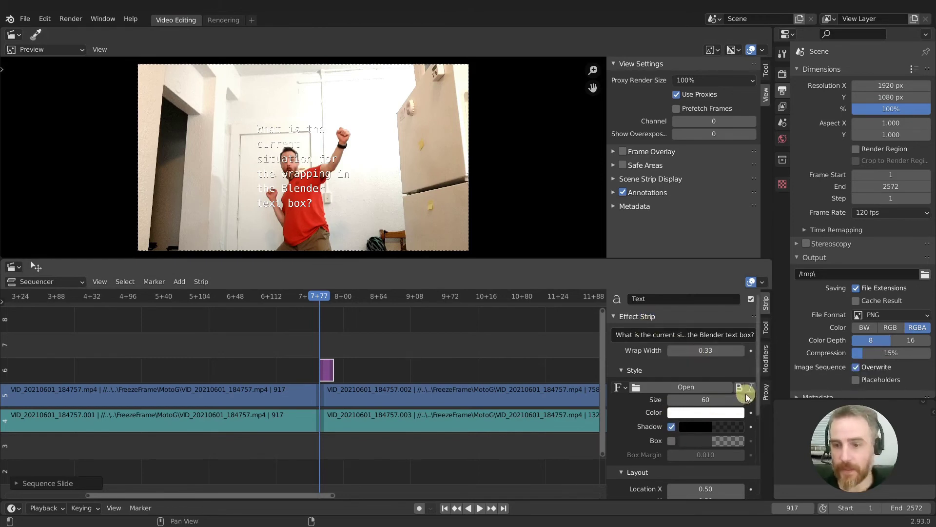
drag(44, 265, 122, 266)
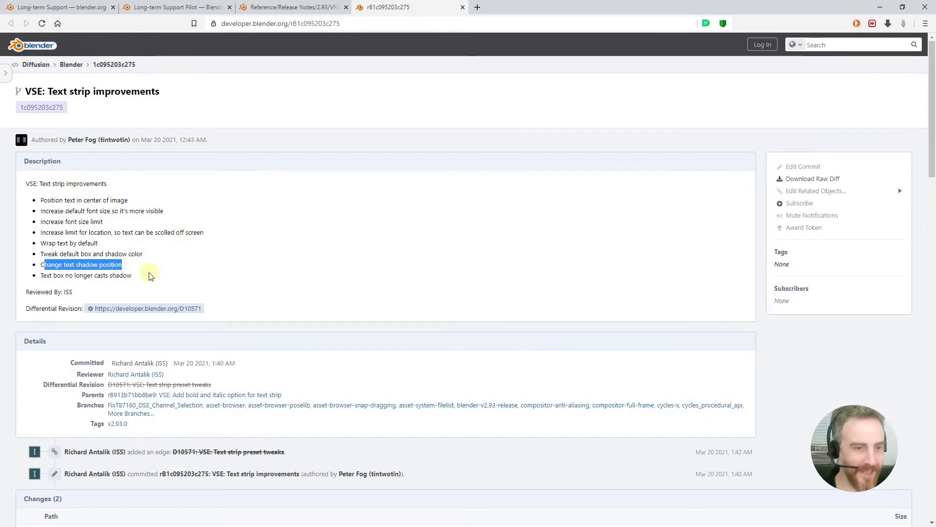
key(alt+Tab)
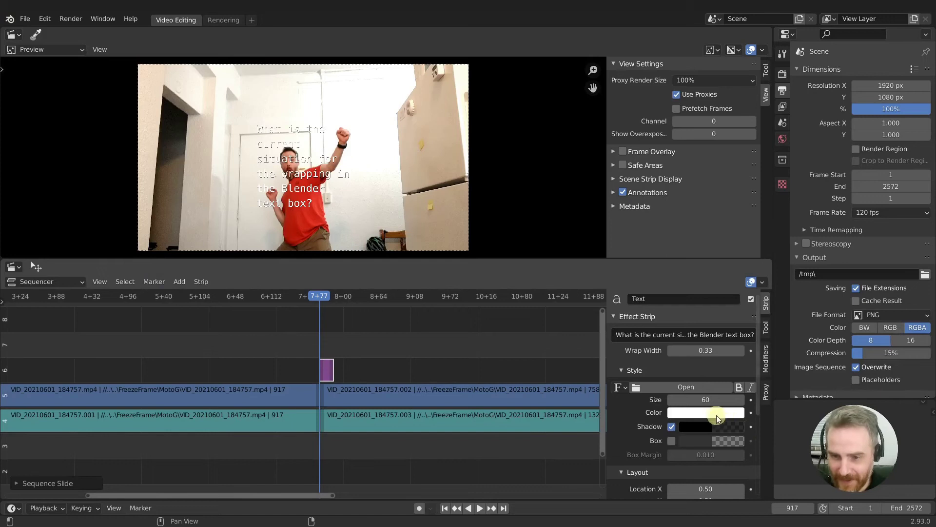
Examine the text's shadow up close in the preview and inspect the shadow color settings.
scroll(712, 426, down, 5)
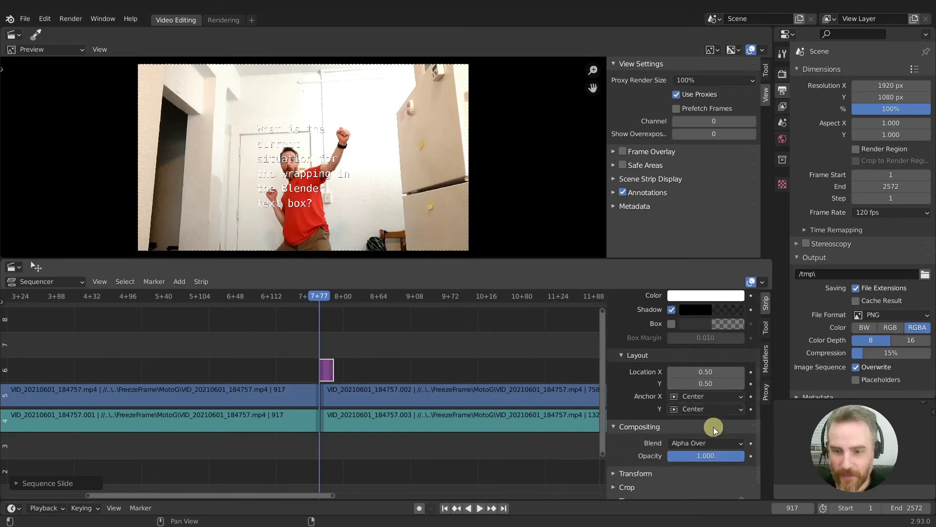
scroll(712, 426, up, 1)
scroll(341, 197, up, 3)
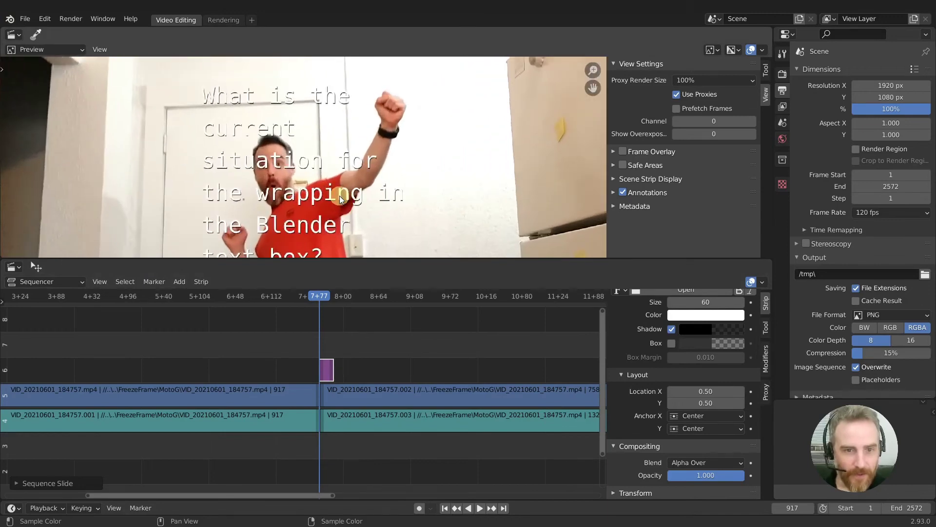
scroll(339, 195, down, 1)
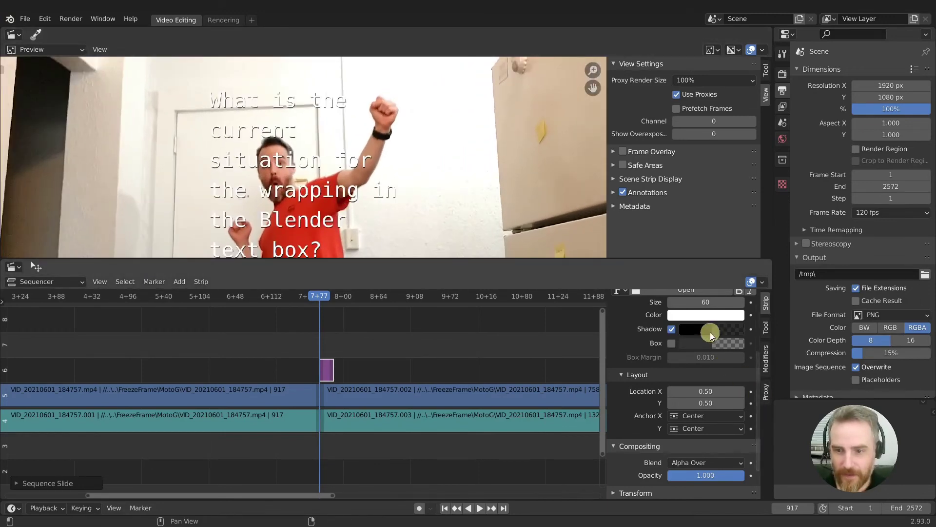
click(707, 329)
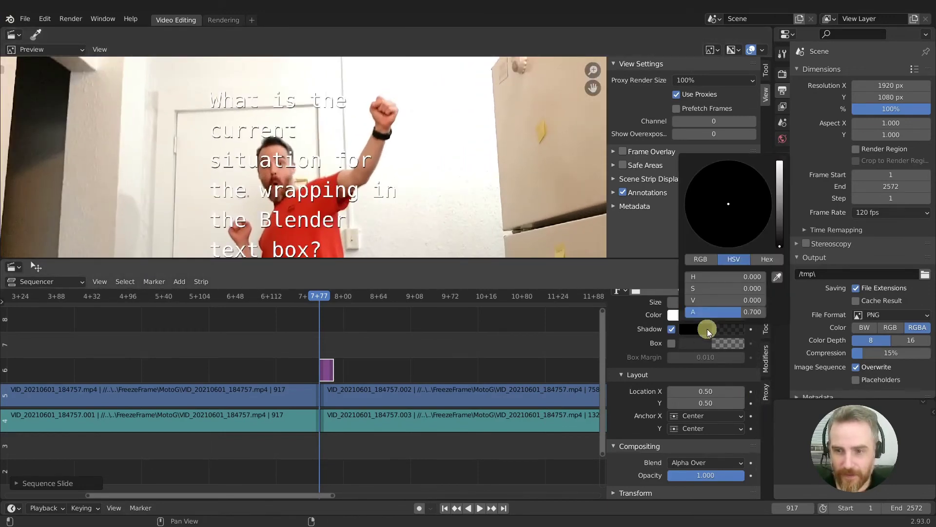
scroll(707, 328, up, 5)
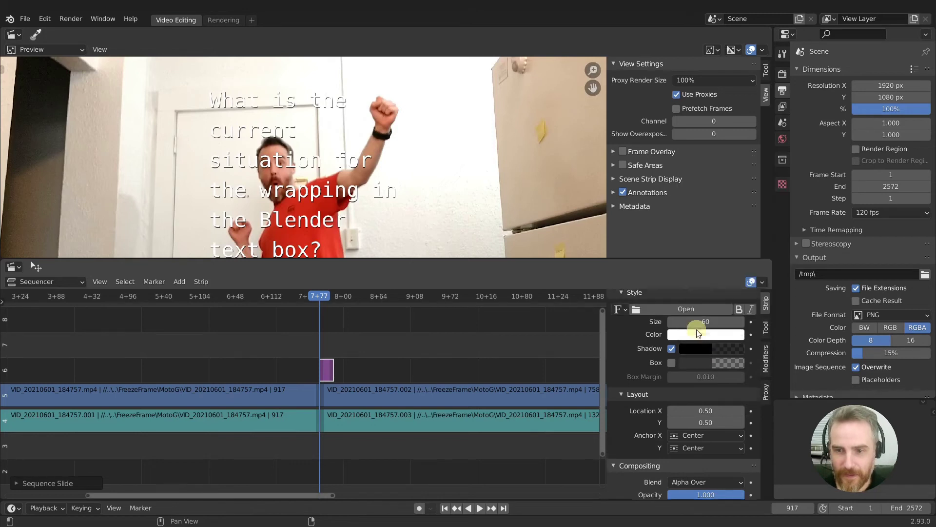
scroll(698, 333, down, 5)
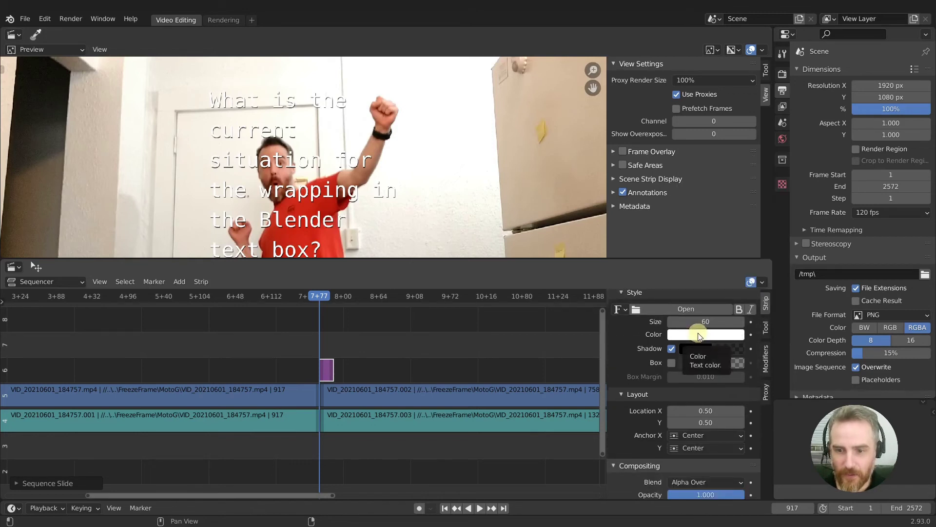
Look through the text strip's layout, compositing and transform settings for controls that affect the shadow position.
mouse_move(705, 395)
mouse_down()
mouse_move(726, 391)
mouse_move(704, 391)
mouse_up()
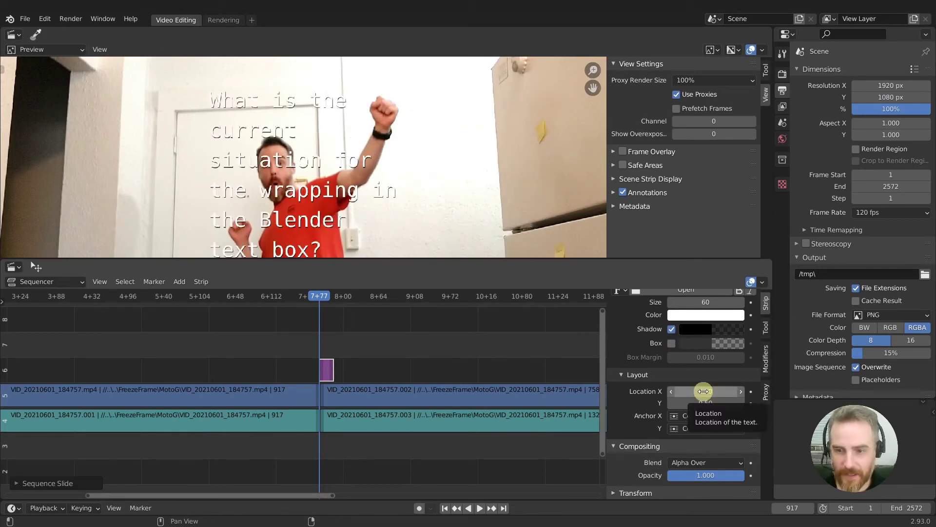
scroll(683, 415, down, 2)
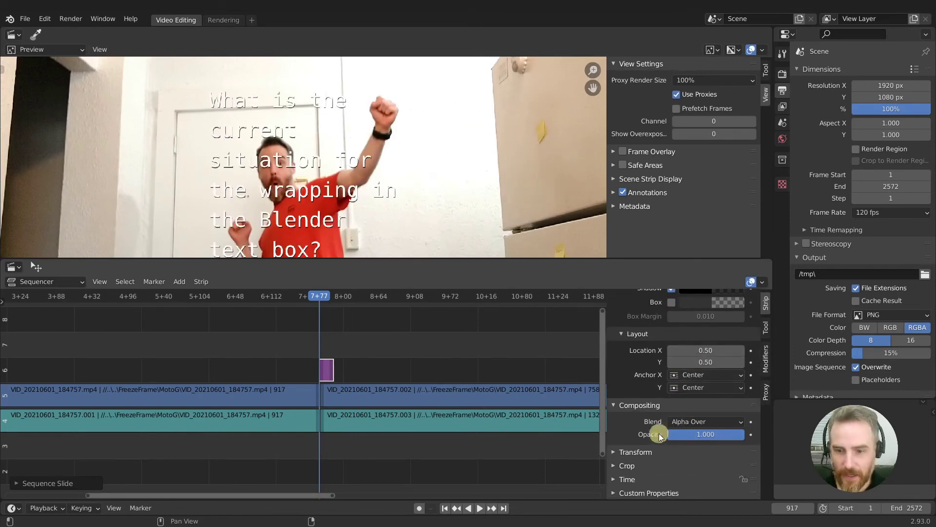
scroll(649, 448, down, 3)
scroll(652, 447, down, 2)
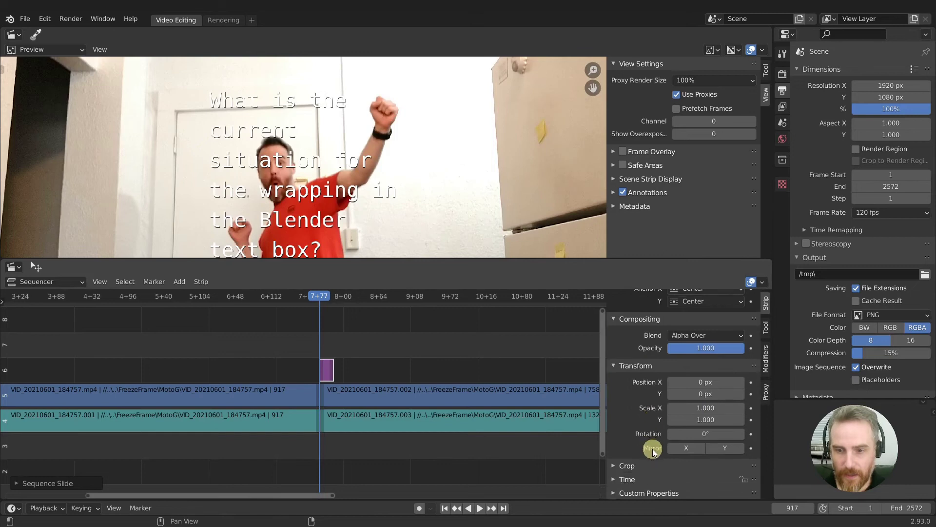
mouse_move(696, 383)
mouse_down()
mouse_move(719, 383)
mouse_move(710, 382)
mouse_up()
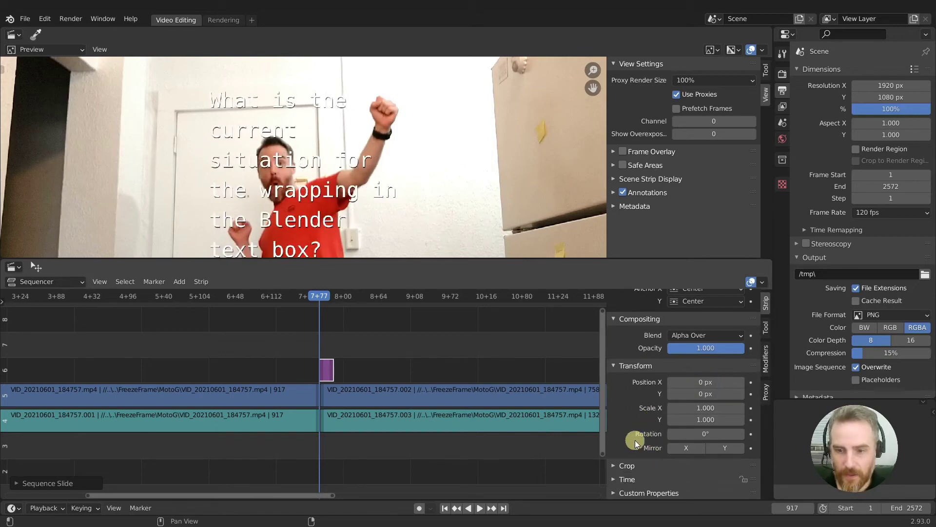
scroll(638, 458, up, 8)
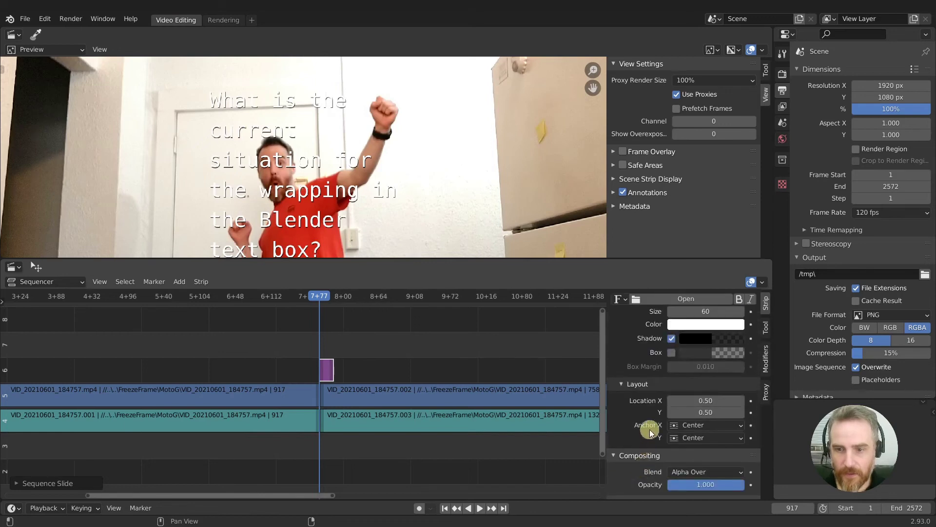
scroll(650, 429, up, 2)
scroll(645, 428, up, 2)
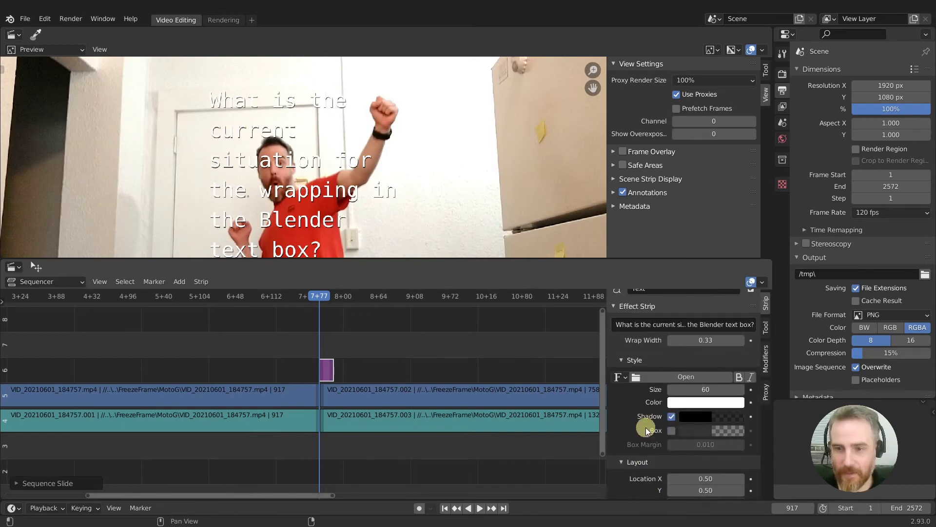
scroll(645, 427, up, 1)
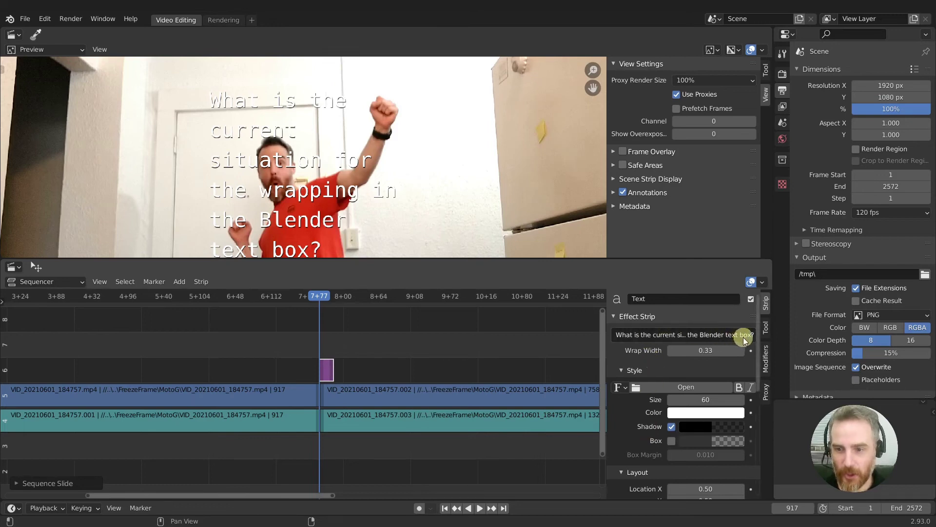
Compare the text with and without its shadow, keep the shadow on, and turn on the background box.
click(673, 428)
click(673, 427)
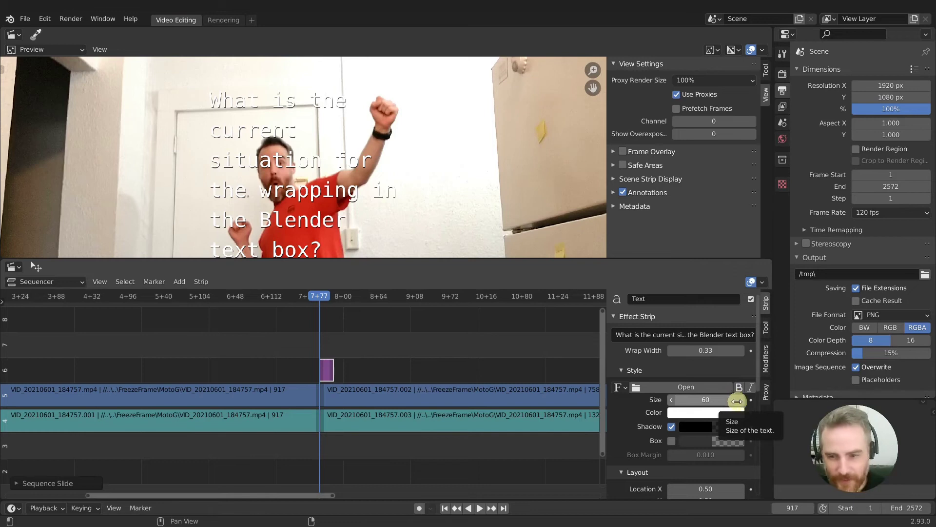
click(671, 440)
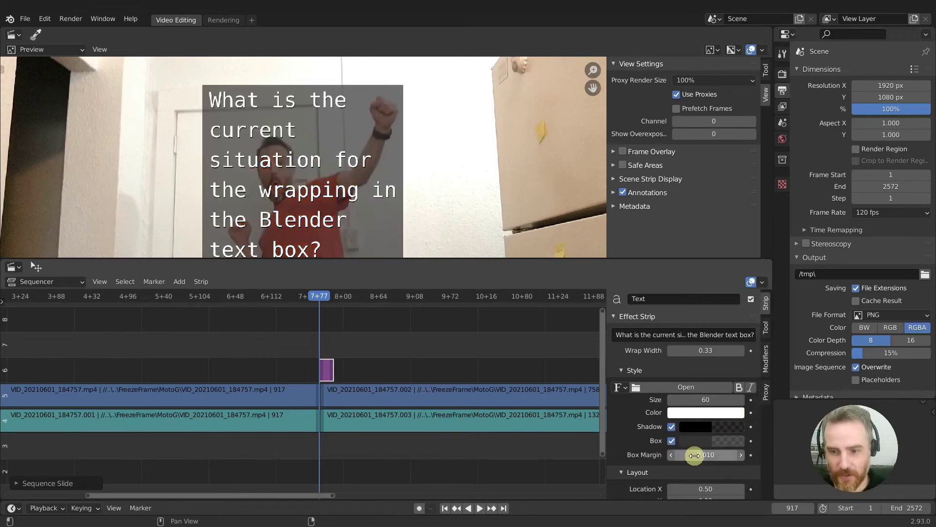
mouse_move(703, 453)
mouse_down()
mouse_move(694, 451)
mouse_move(708, 446)
mouse_move(697, 455)
mouse_up()
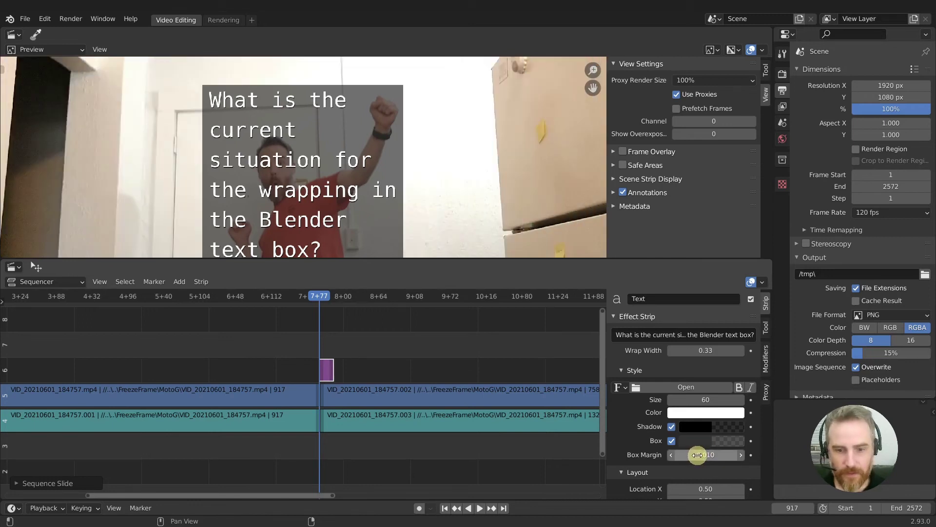
scroll(688, 423, down, 2)
scroll(687, 425, down, 2)
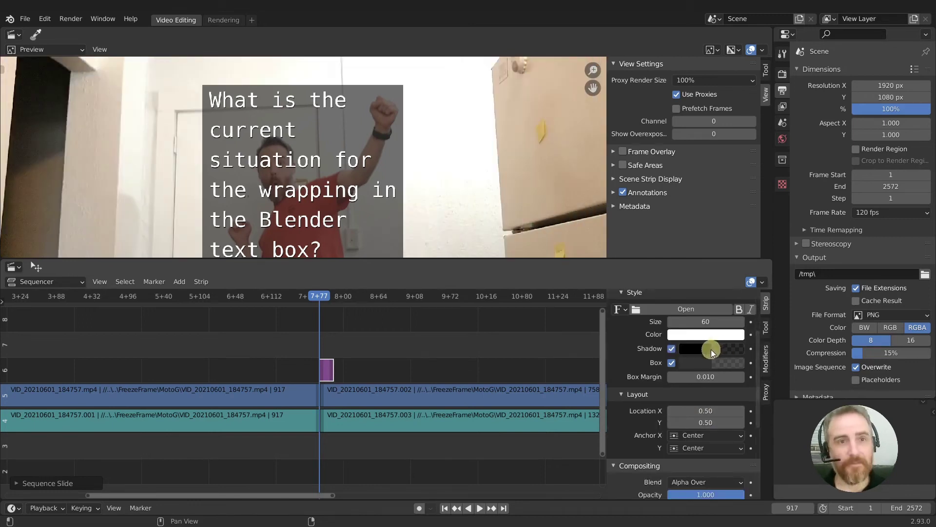
Close the text strip improvements commit in the browser and read the release note on the bold and italic option.
key(alt+Tab)
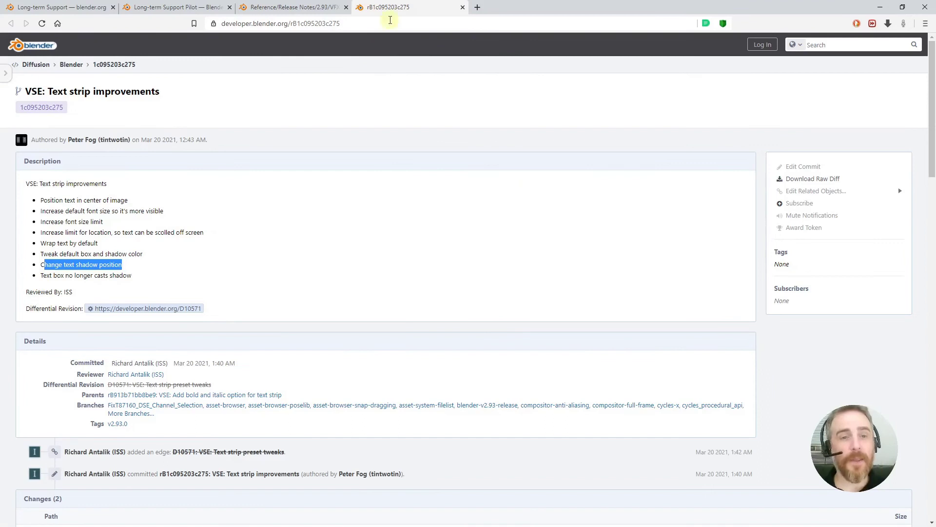
middle_click(398, 6)
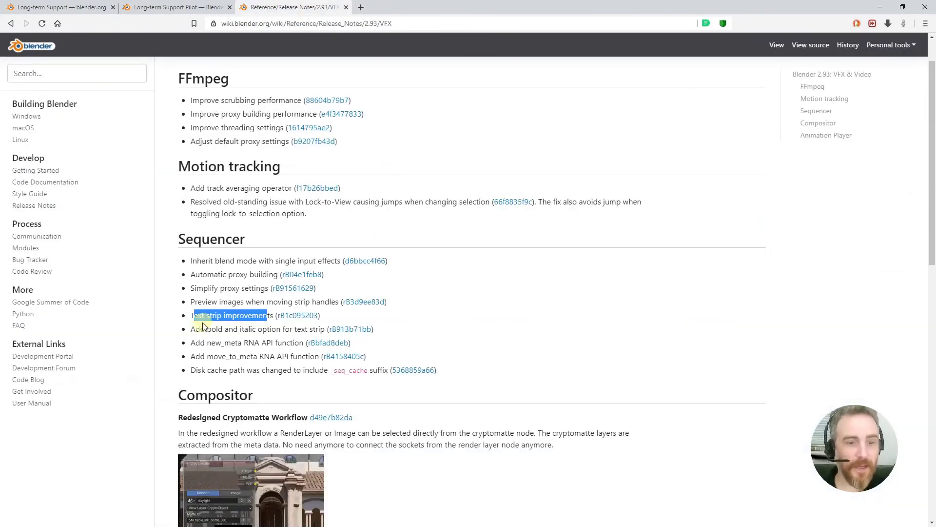
drag(195, 329, 377, 329)
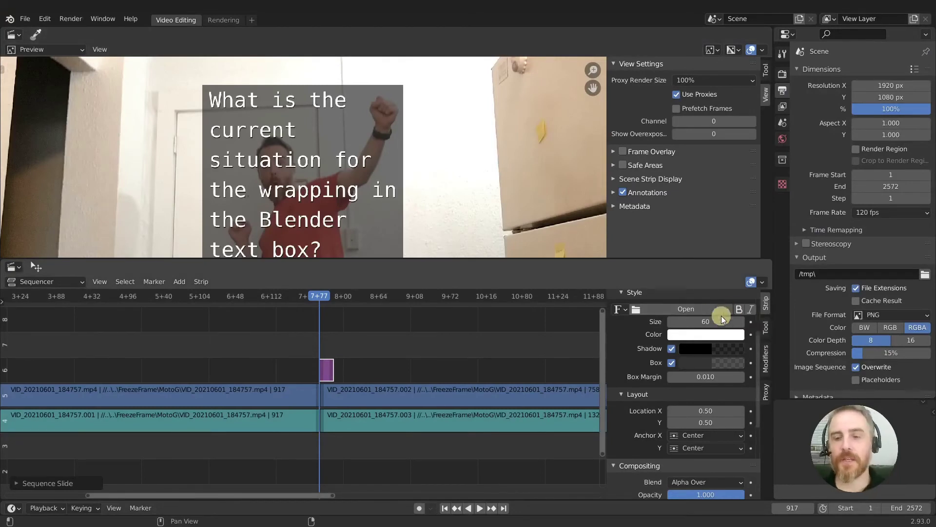
Back in Blender, load the font SourceSerifPro-ExtraLight.ttf from C:\WINDOWS\Fonts\ for the text strip.
click(646, 311)
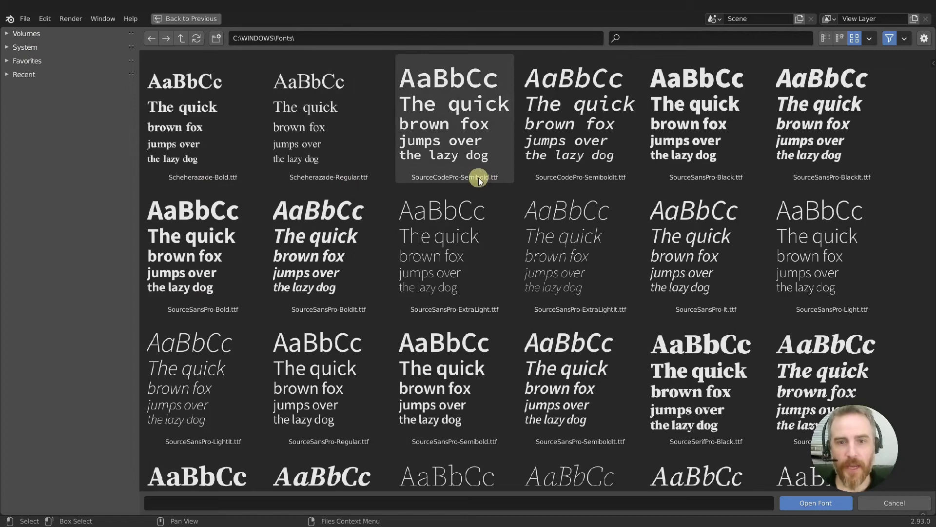
scroll(637, 197, down, 4)
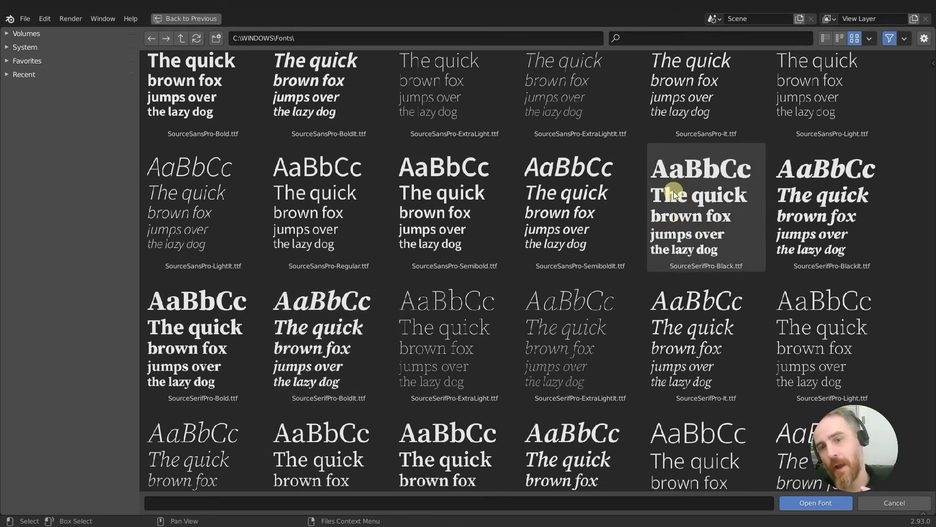
click(459, 328)
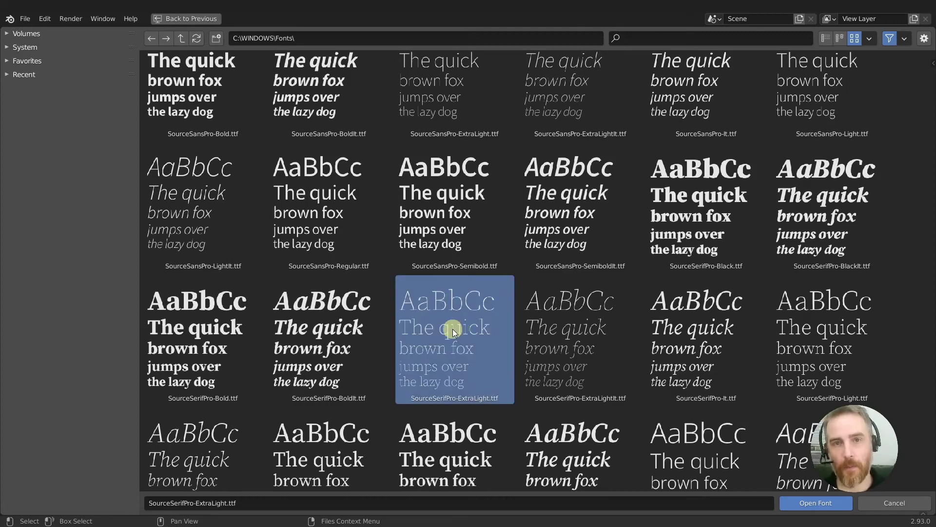
double_click(452, 329)
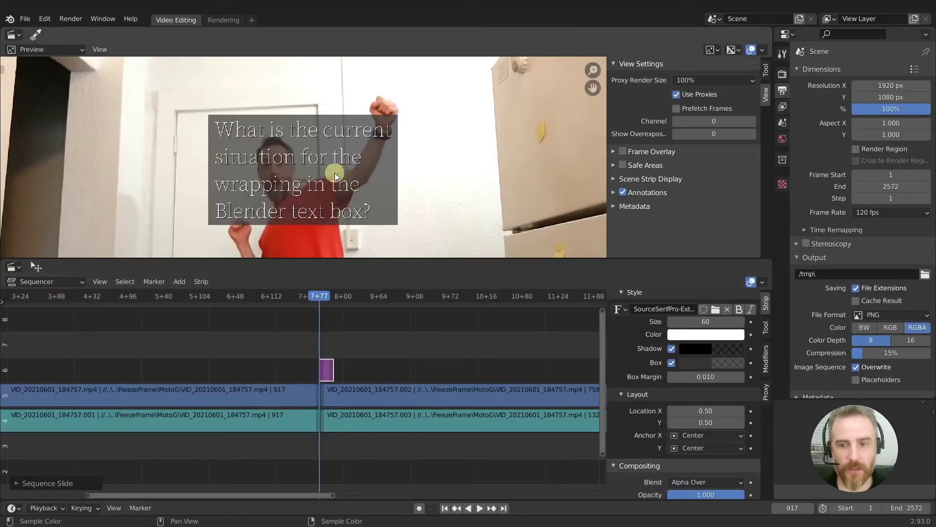
Turn off the text's shadow and make its background box color fully opaque.
click(672, 349)
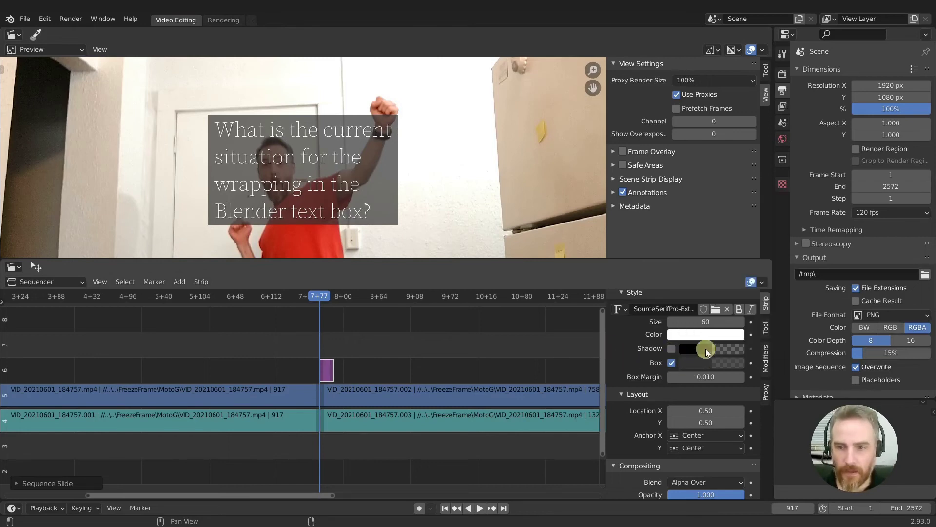
click(708, 362)
drag(709, 349, 831, 342)
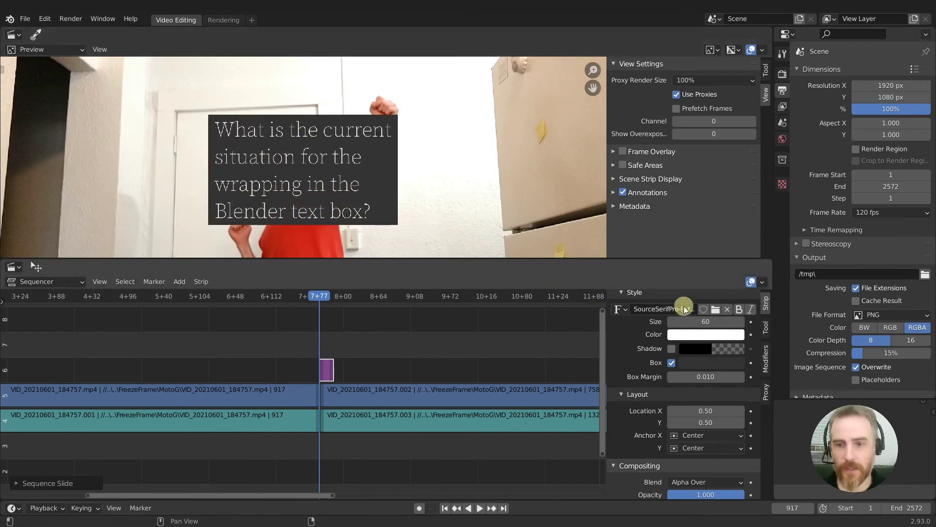
Try the bold and italic styles on the text, alone and combined, and turn both off again.
click(742, 309)
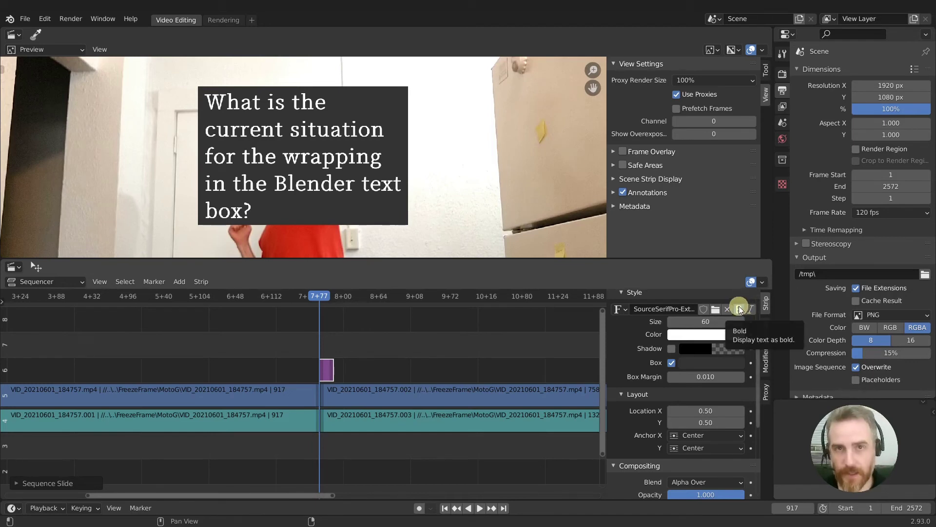
click(739, 308)
click(739, 309)
click(739, 309)
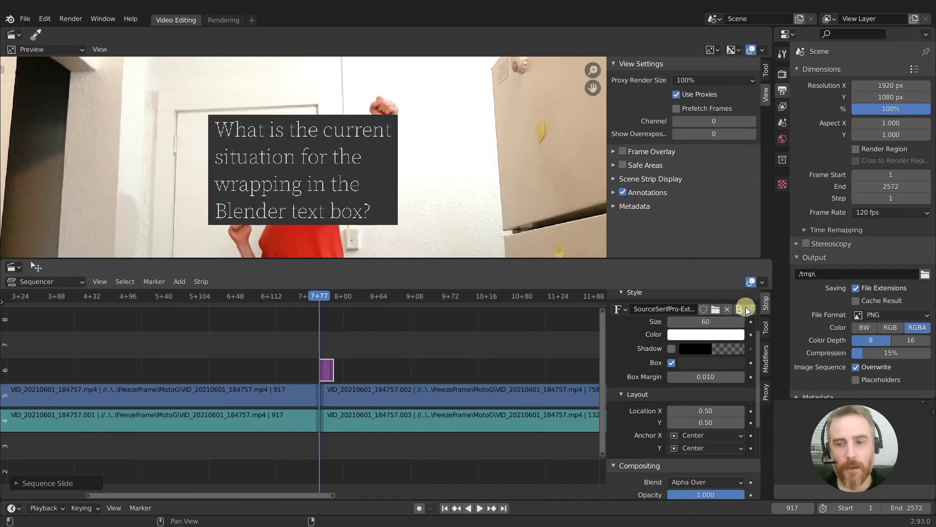
click(751, 308)
click(739, 309)
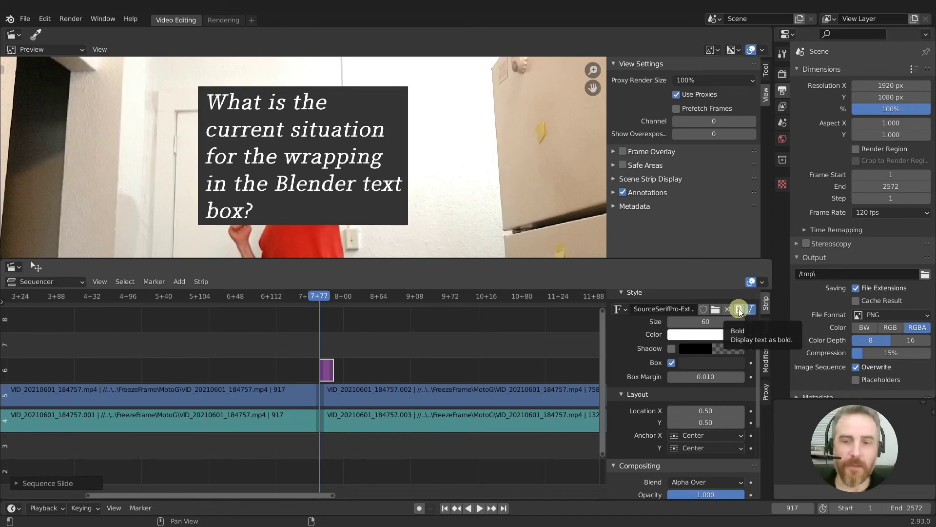
click(739, 310)
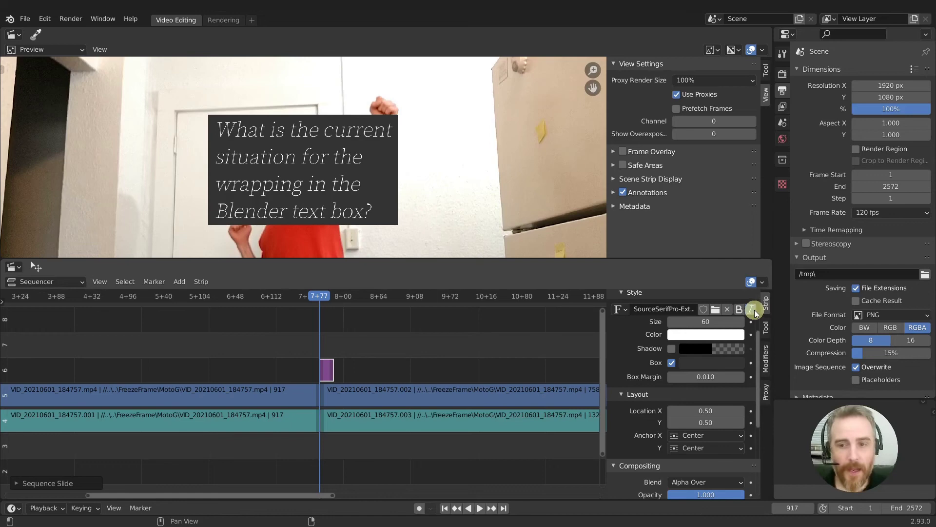
click(752, 310)
In the browser's release notes, open the commit rBbfad8deb for the new_meta RNA API function in a new tab.
drag(191, 343, 304, 347)
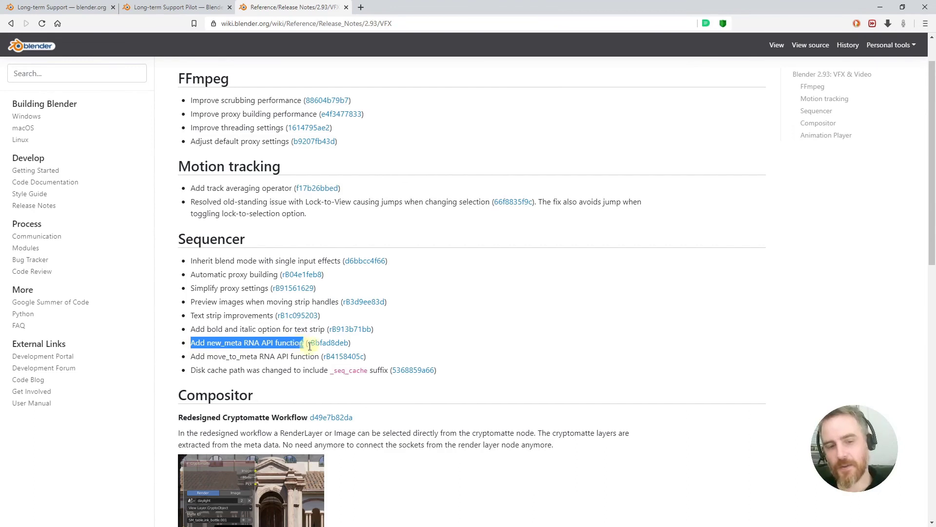
middle_click(322, 343)
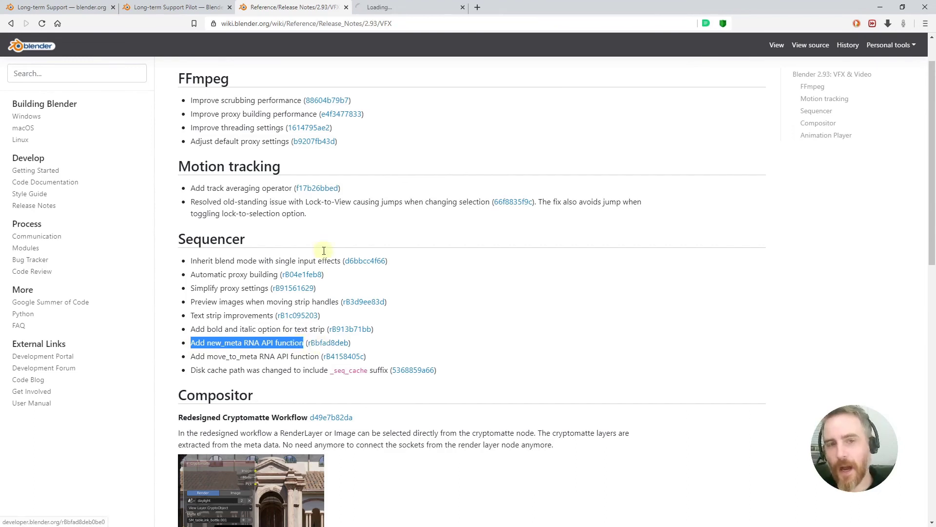
Read the new_meta commit description, check the sequencer's strip-adding options in Blender, and close the commit page in the browser.
click(383, 7)
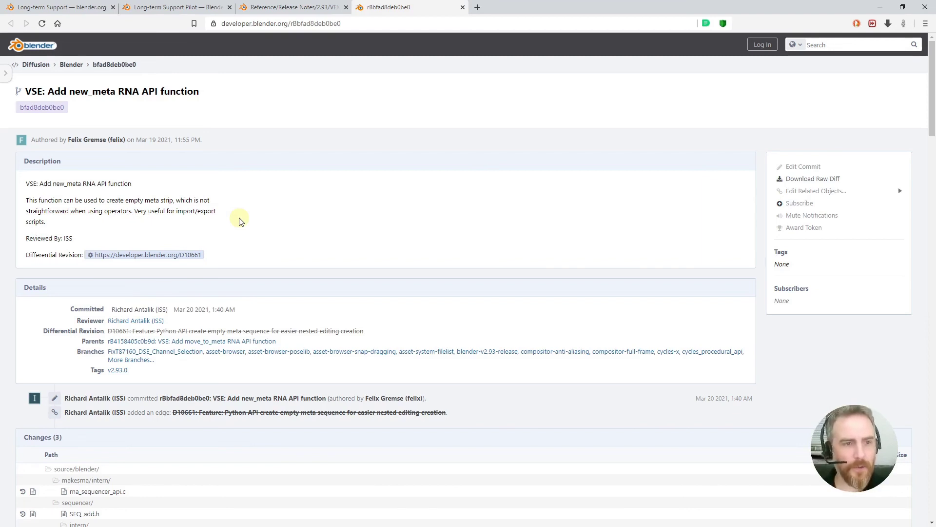
key(alt+Tab)
key(shift+a)
mouse_move(369, 274)
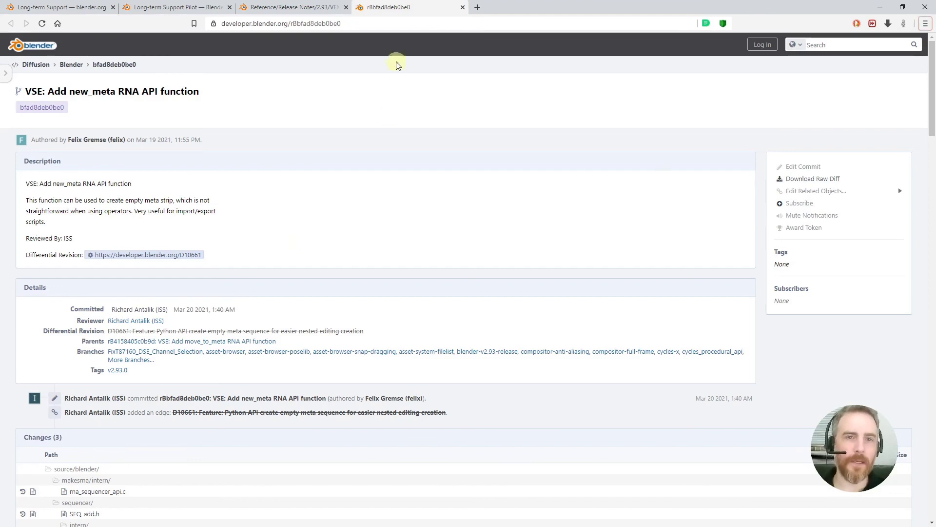
middle_click(402, 11)
Open the move_to_meta RNA API commit rB4158405c from the Sequencer notes, read its description, and close it.
drag(191, 359, 309, 354)
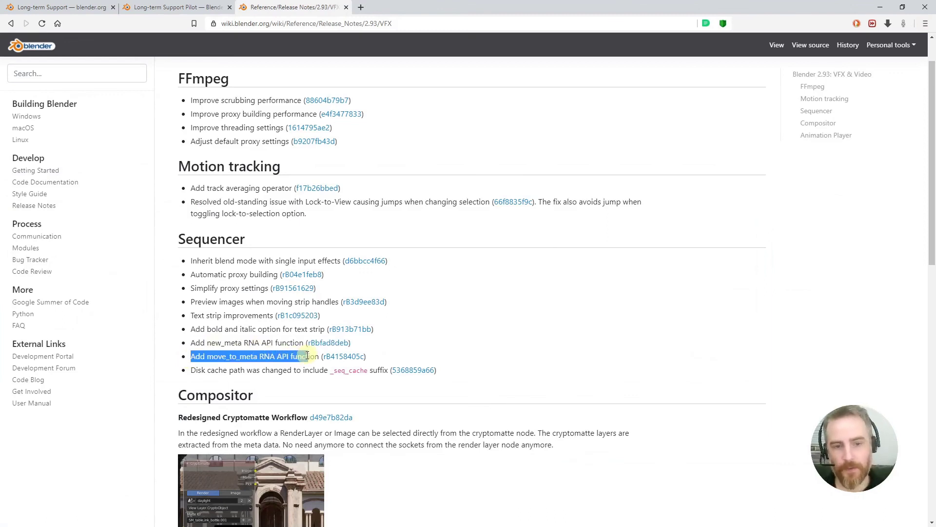
middle_click(341, 357)
click(380, 7)
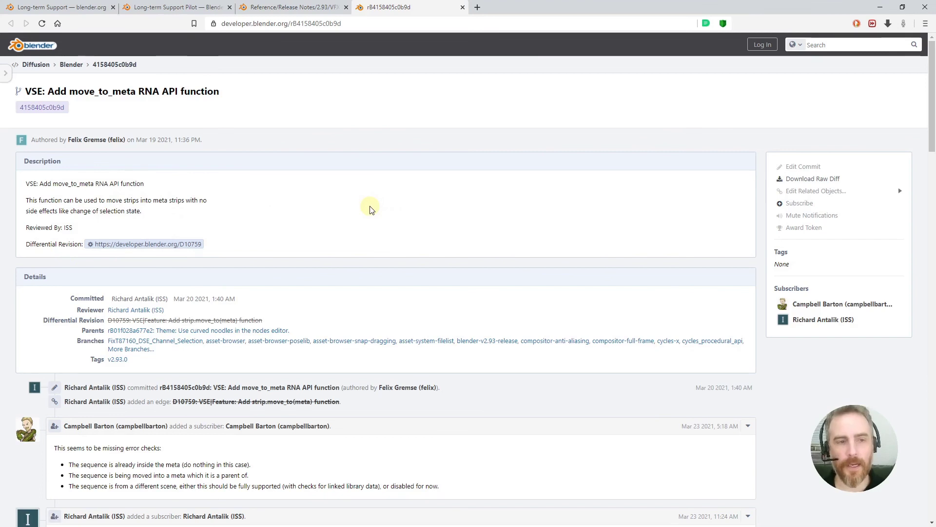
middle_click(387, 7)
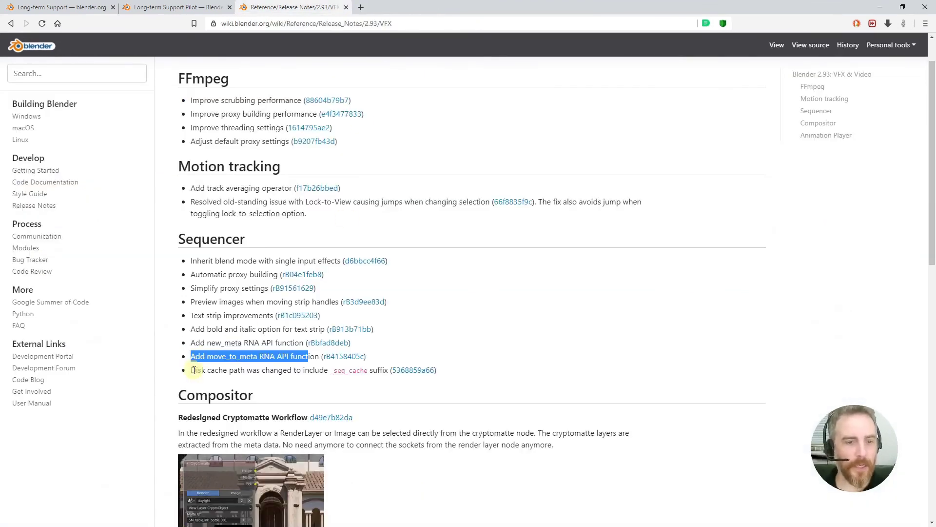
Open the disk cache path commit 5368859a66 from the Sequencer notes, read its description, and close it.
drag(191, 370, 228, 366)
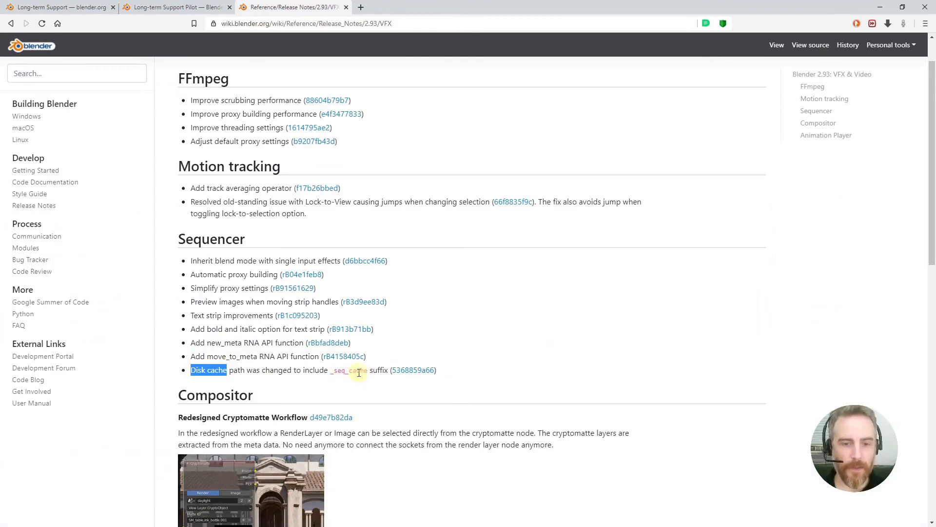
middle_click(415, 371)
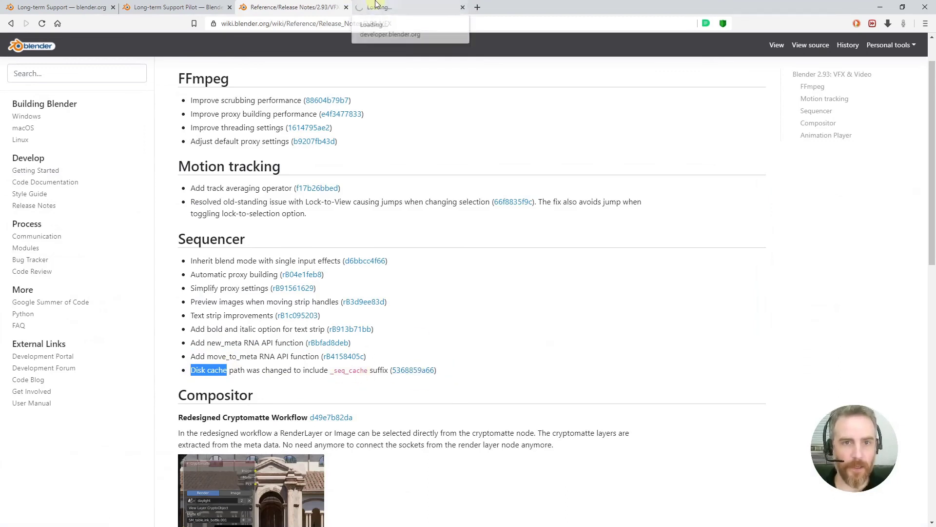
click(376, 7)
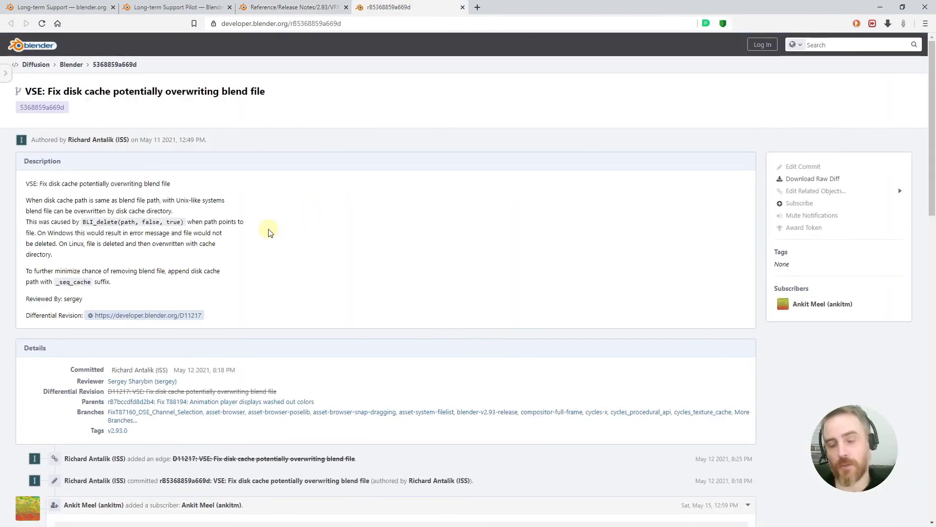
middle_click(381, 8)
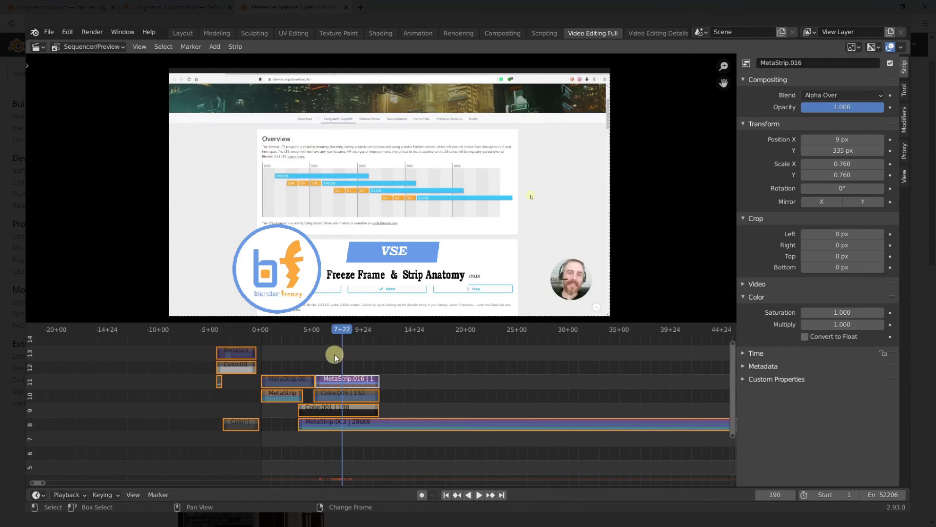
In Blender 2.93, select MetaStrip.016 on channel 11 and scrub the playhead across it.
click(349, 381)
ctrl+middle_drag(350, 378, 387, 386)
mouse_move(302, 383)
right_down()
mouse_move(313, 381)
mouse_move(280, 376)
mouse_move(297, 375)
right_up()
click(68, 495)
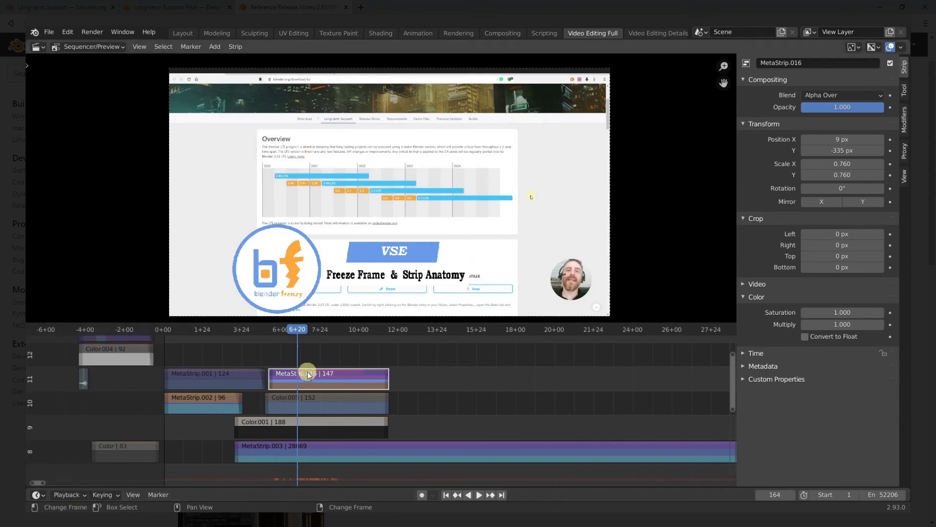
key(space)
mouse_move(307, 371)
right_down()
mouse_move(367, 370)
mouse_move(314, 379)
right_up()
Enter MetaStrip.016, scrub through its text, color and image strips, and return to the main timeline.
key(Tab)
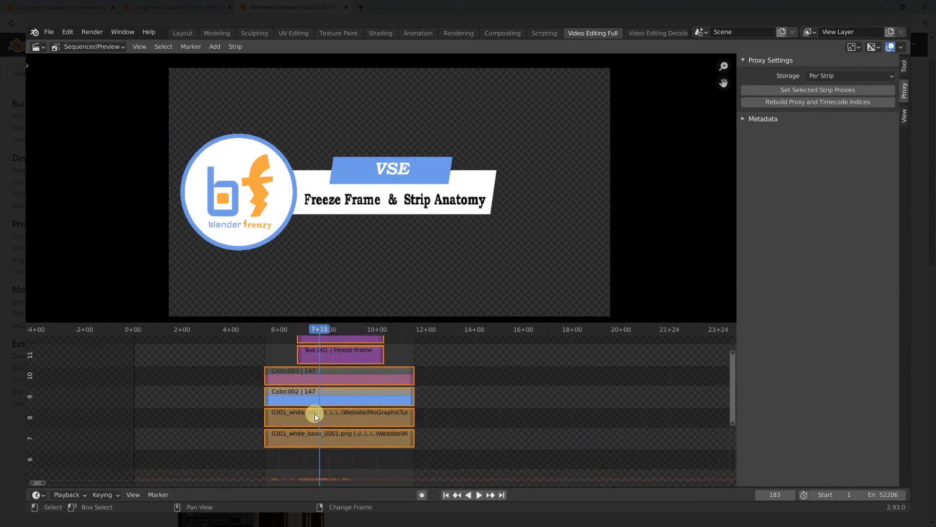
key(space)
right_drag(334, 423, 292, 435)
middle_drag(329, 416, 316, 438)
ctrl+middle_drag(316, 430, 334, 450)
shift+right_drag(313, 366, 312, 365)
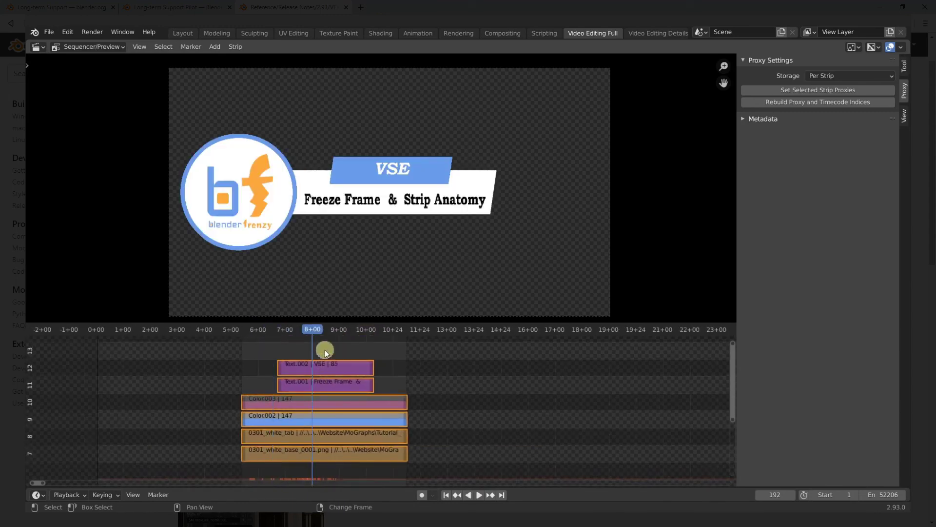
key(Tab)
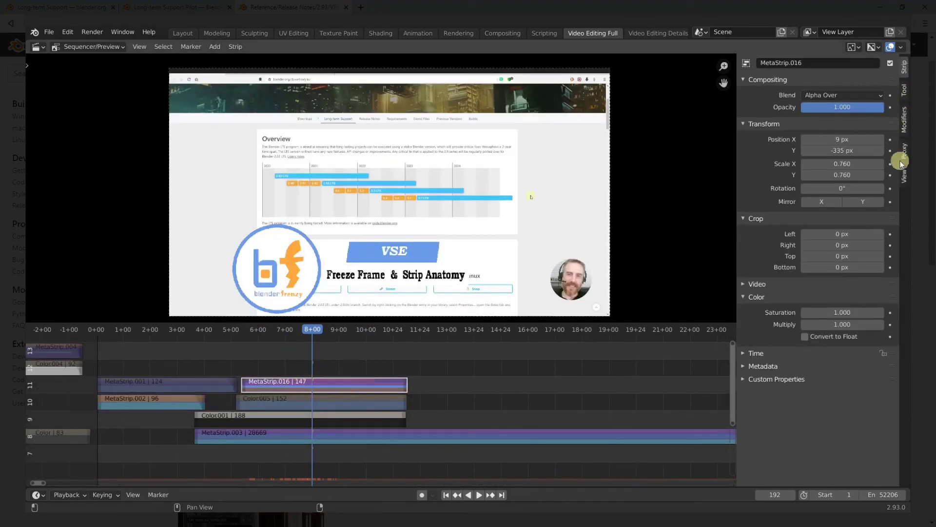
Display the sequencer's proxy-related view settings, then hide and reshow the sidebar.
click(905, 178)
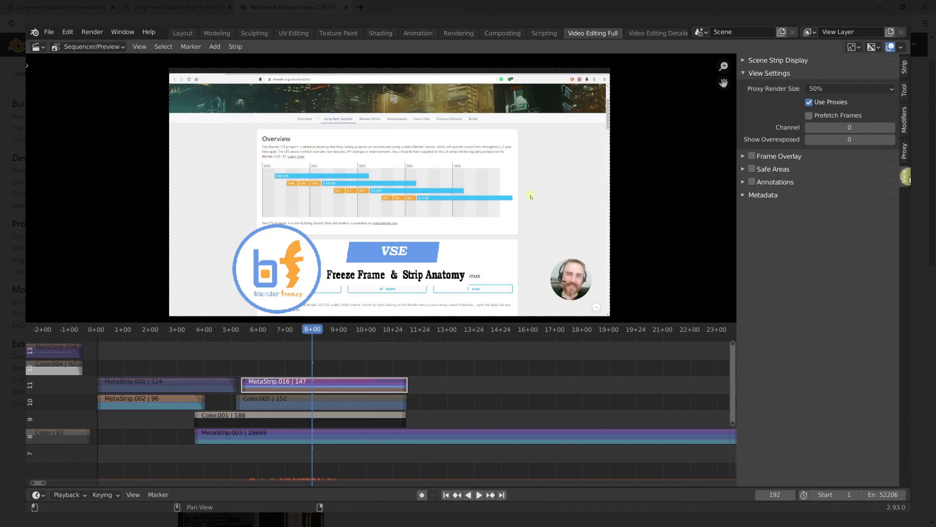
key(n)
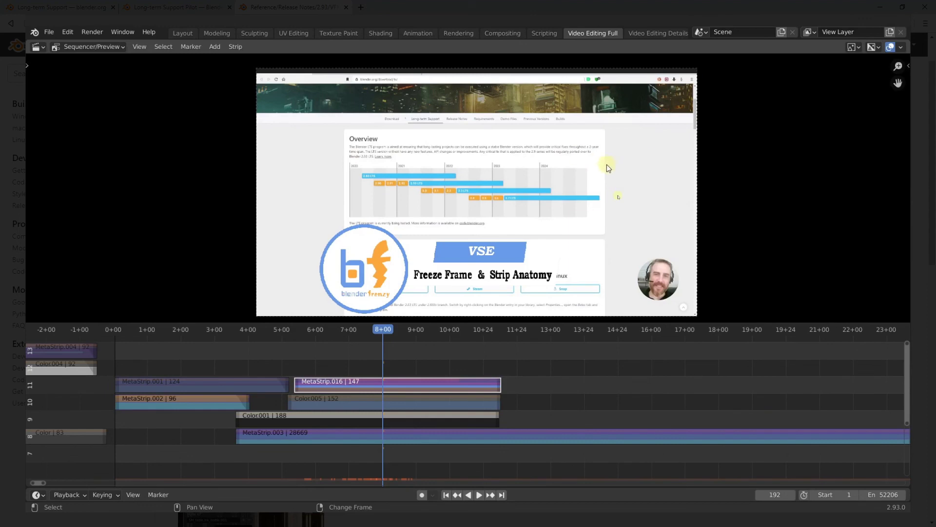
key(n)
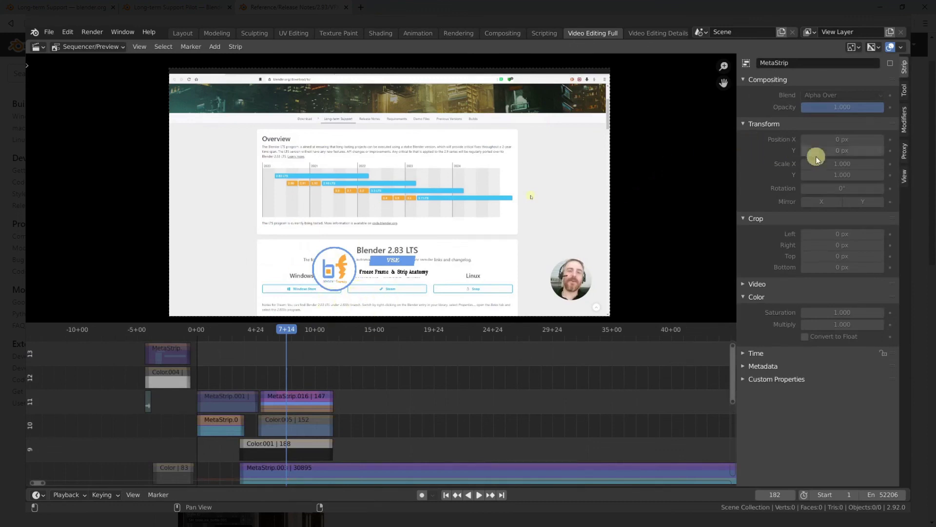
Switch to the Blender 2.92 window and set the preview's proxy render size to Scene render size.
click(904, 175)
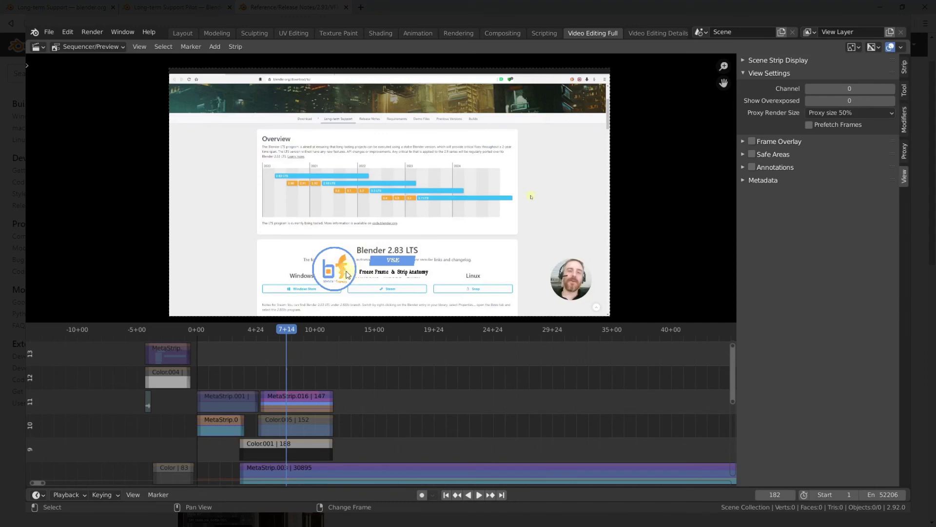
click(849, 114)
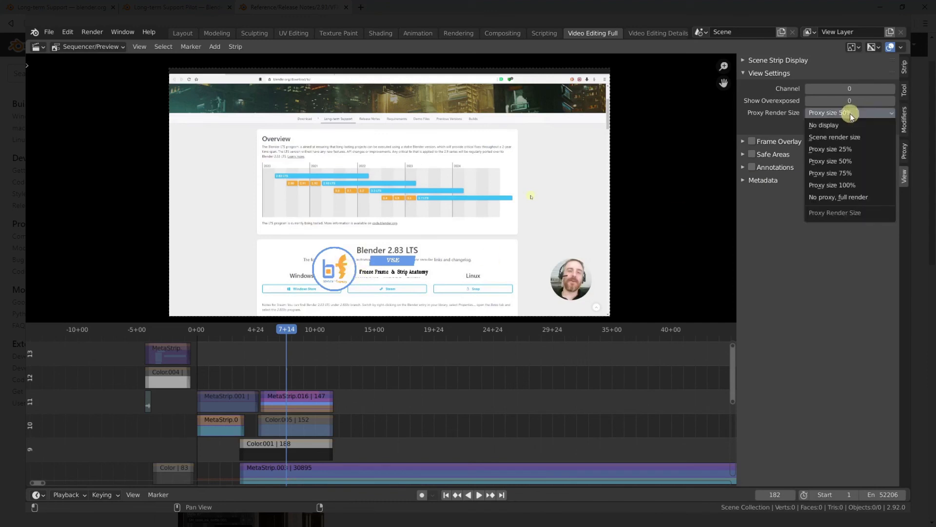
click(832, 138)
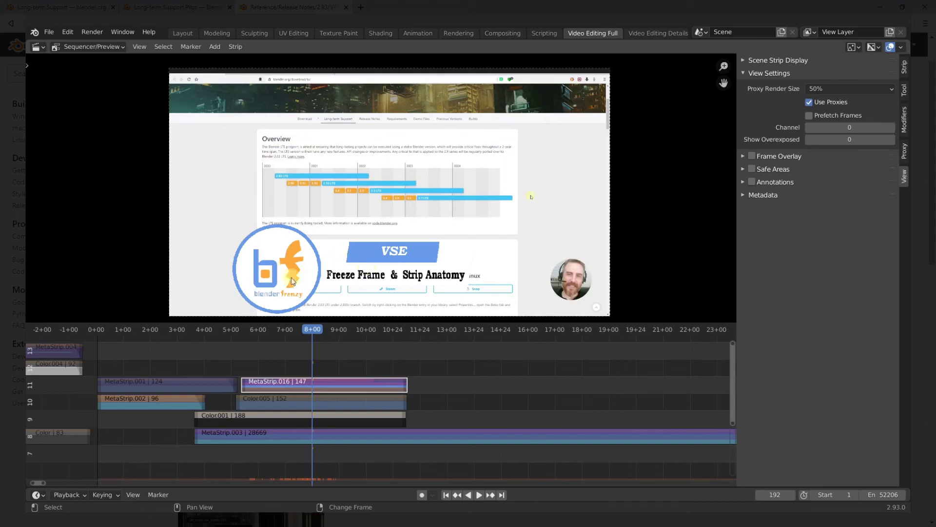
Set the proxy render size to 25% in Blender 2.93 and to Proxy size 25% in Blender 2.92.
click(835, 89)
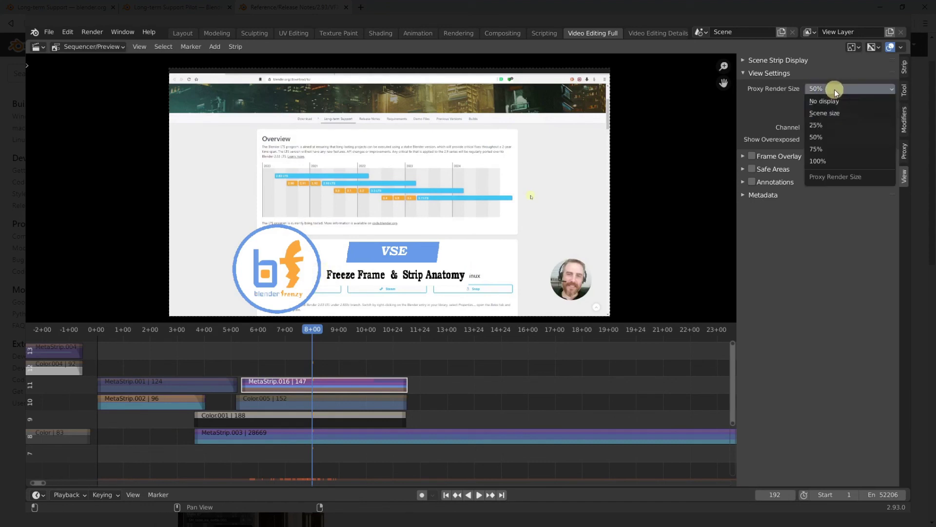
click(835, 125)
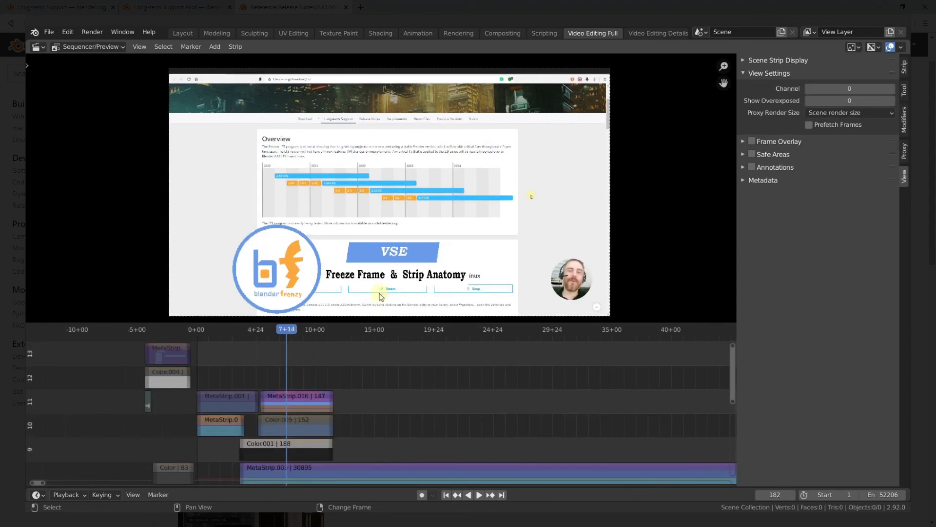
click(825, 115)
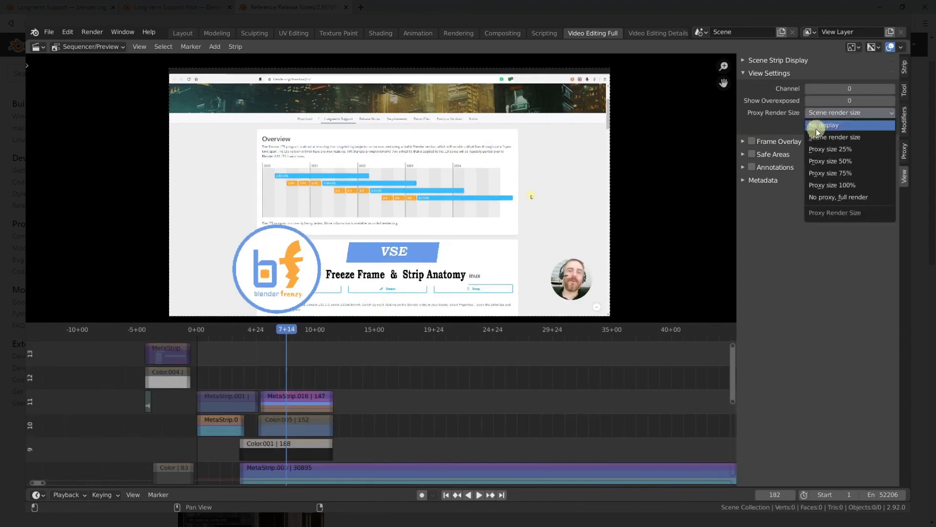
click(818, 146)
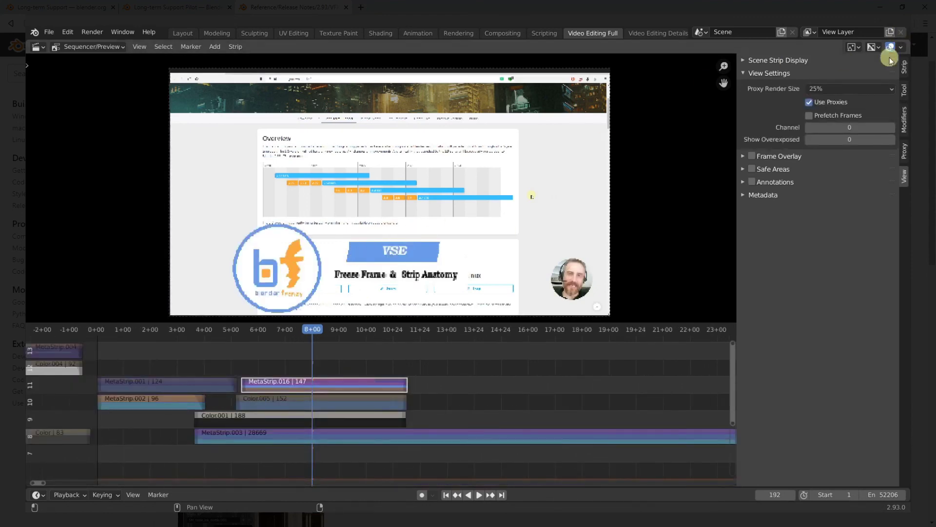
Back in Blender 2.93, set the proxy render size to 50%.
click(838, 90)
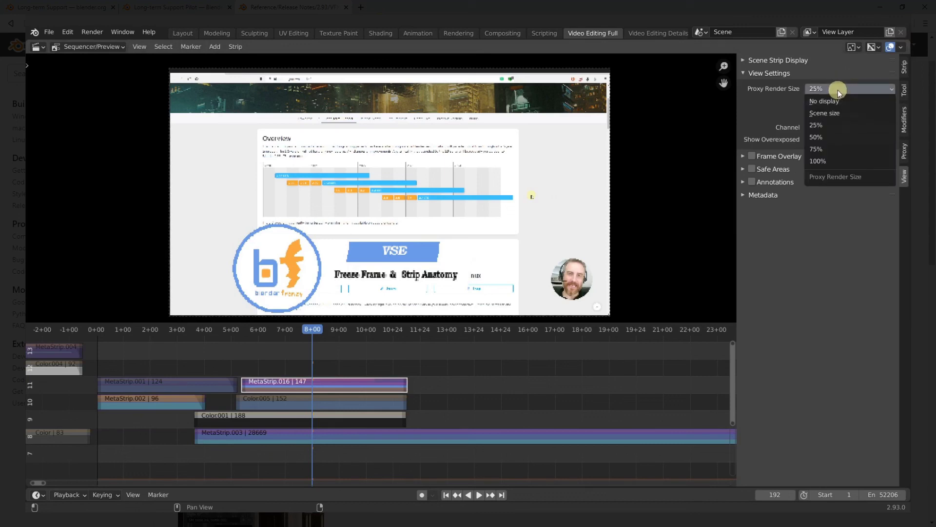
click(822, 138)
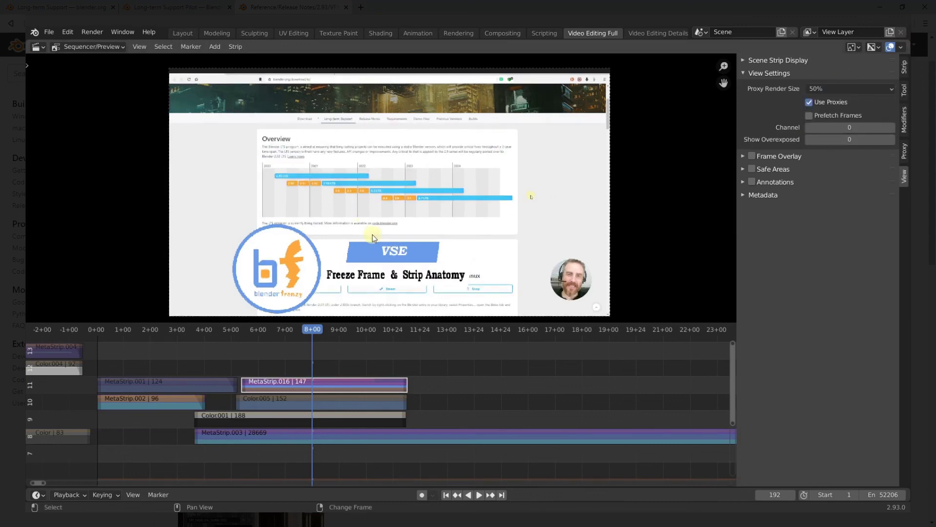